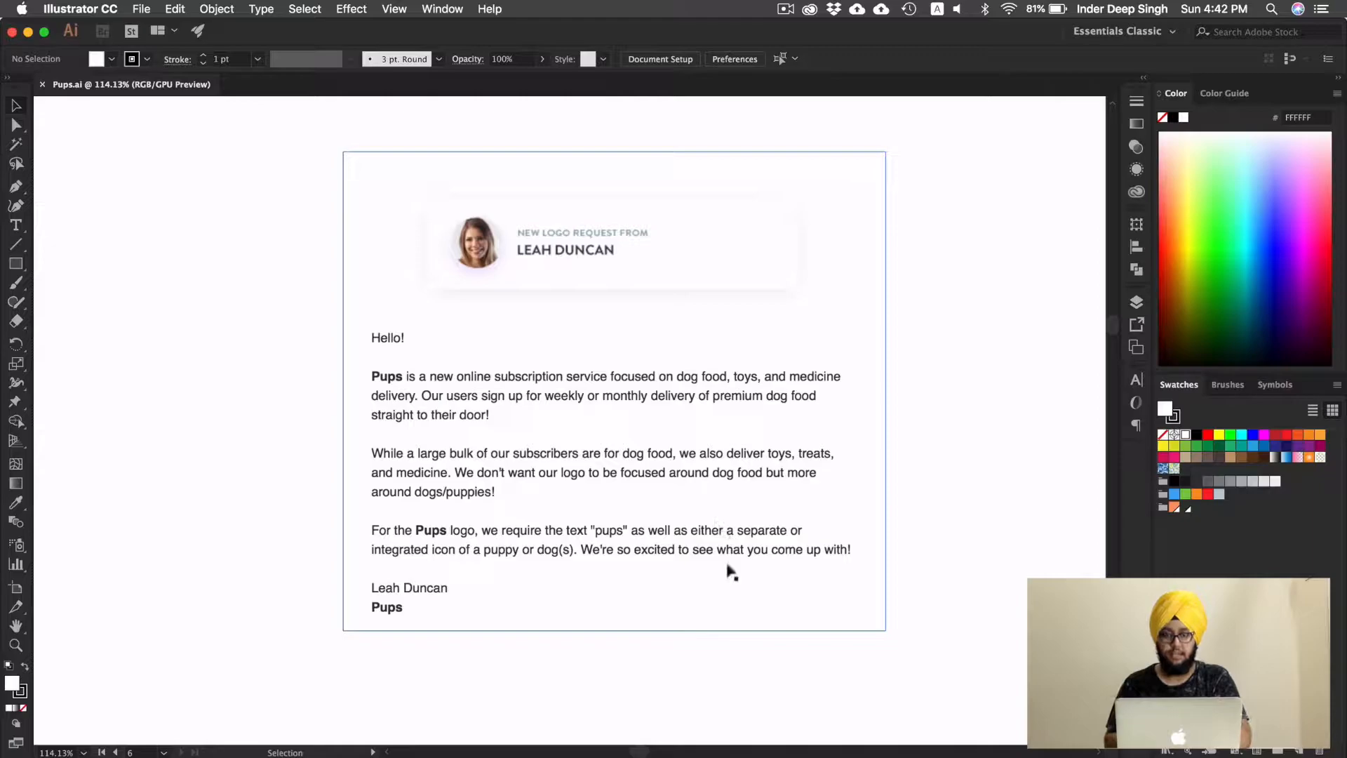
# Step: Go to the pencil sketch page and set up the Paintbrush with no stroke and a red FF0000 fill
pyautogui.scroll(-10, 740, 400)
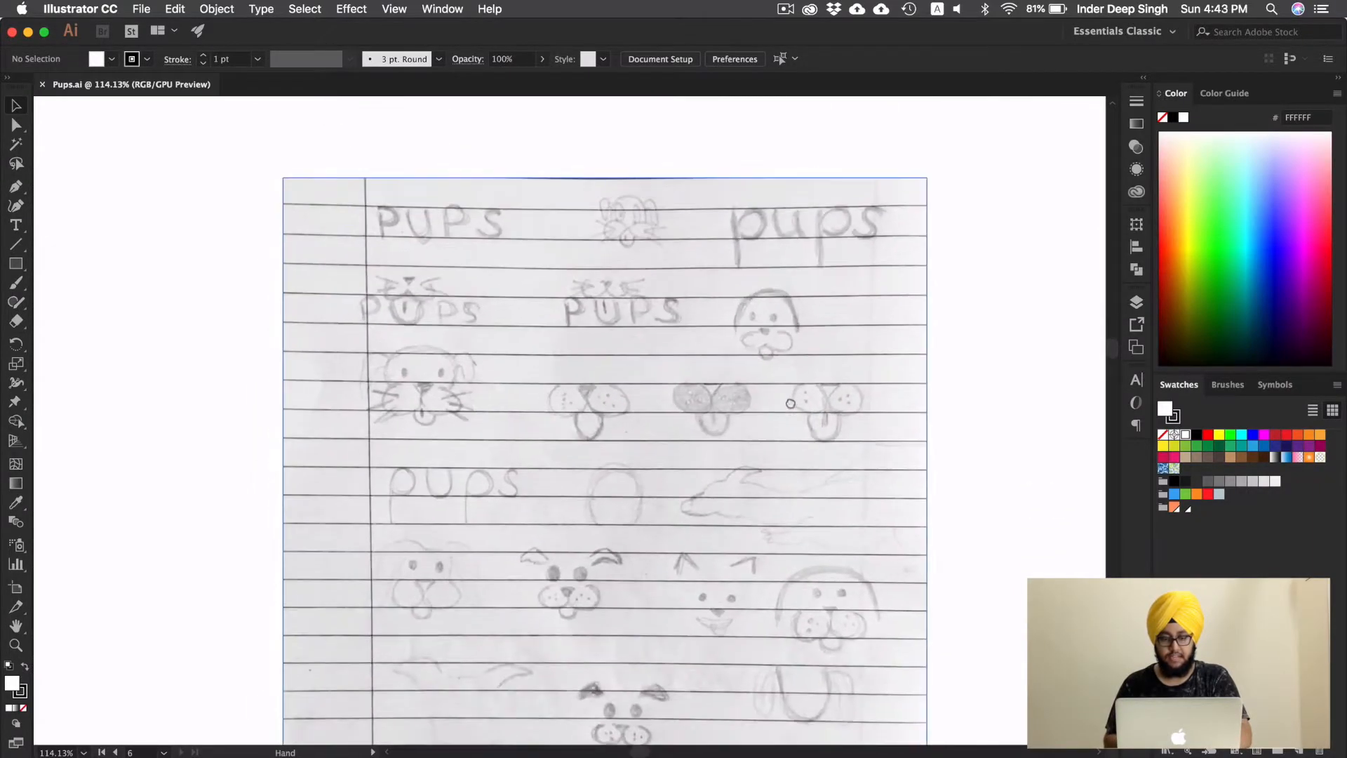
pyautogui.scroll(-2, 790, 404)
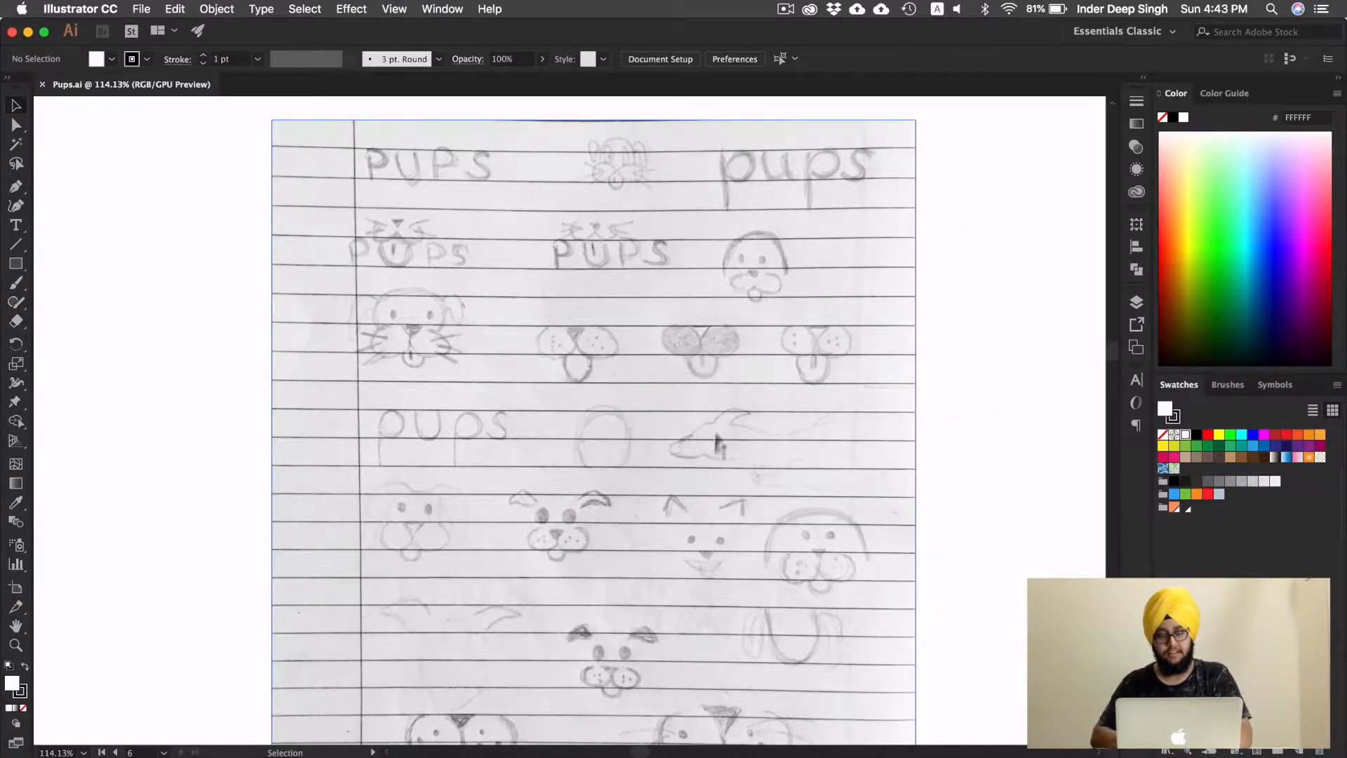
pyautogui.moveTo(636, 381); pyautogui.dragTo(636, 358)
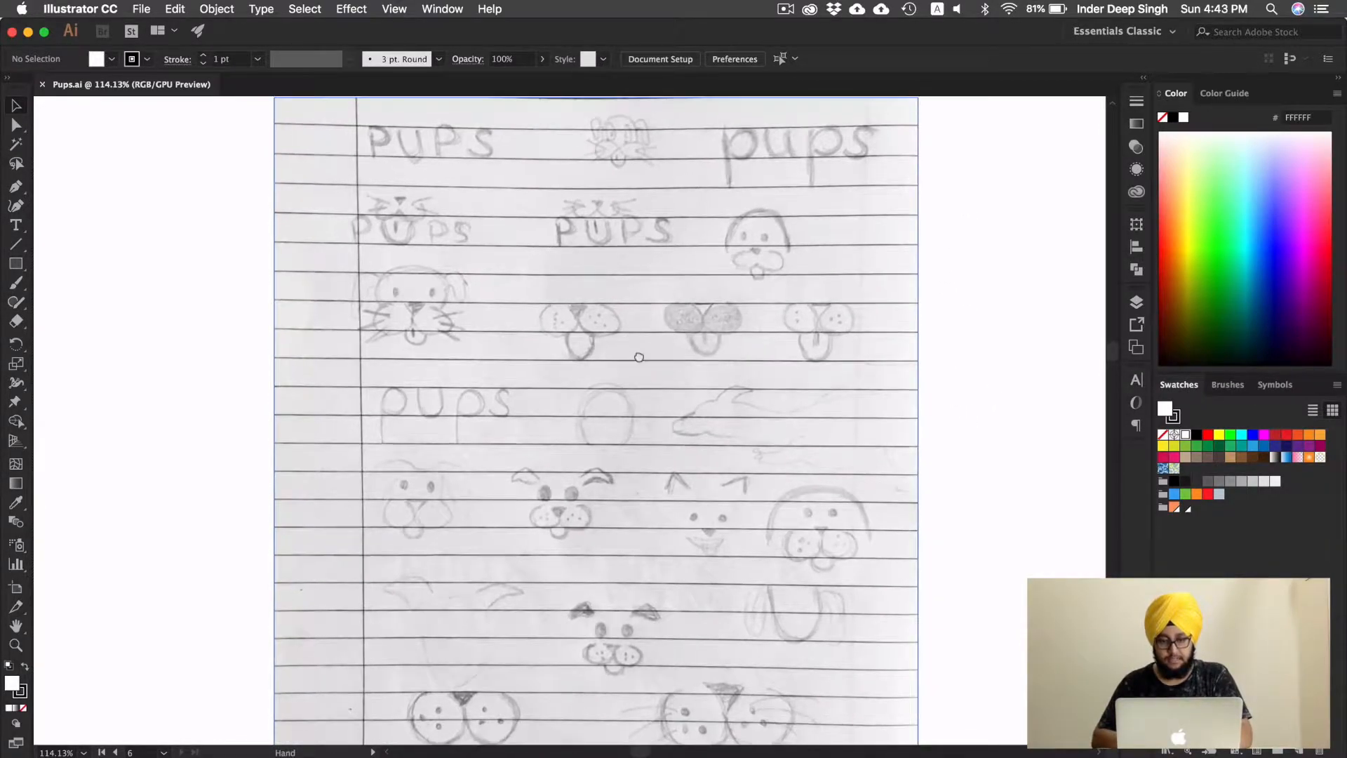
pyautogui.press('b')
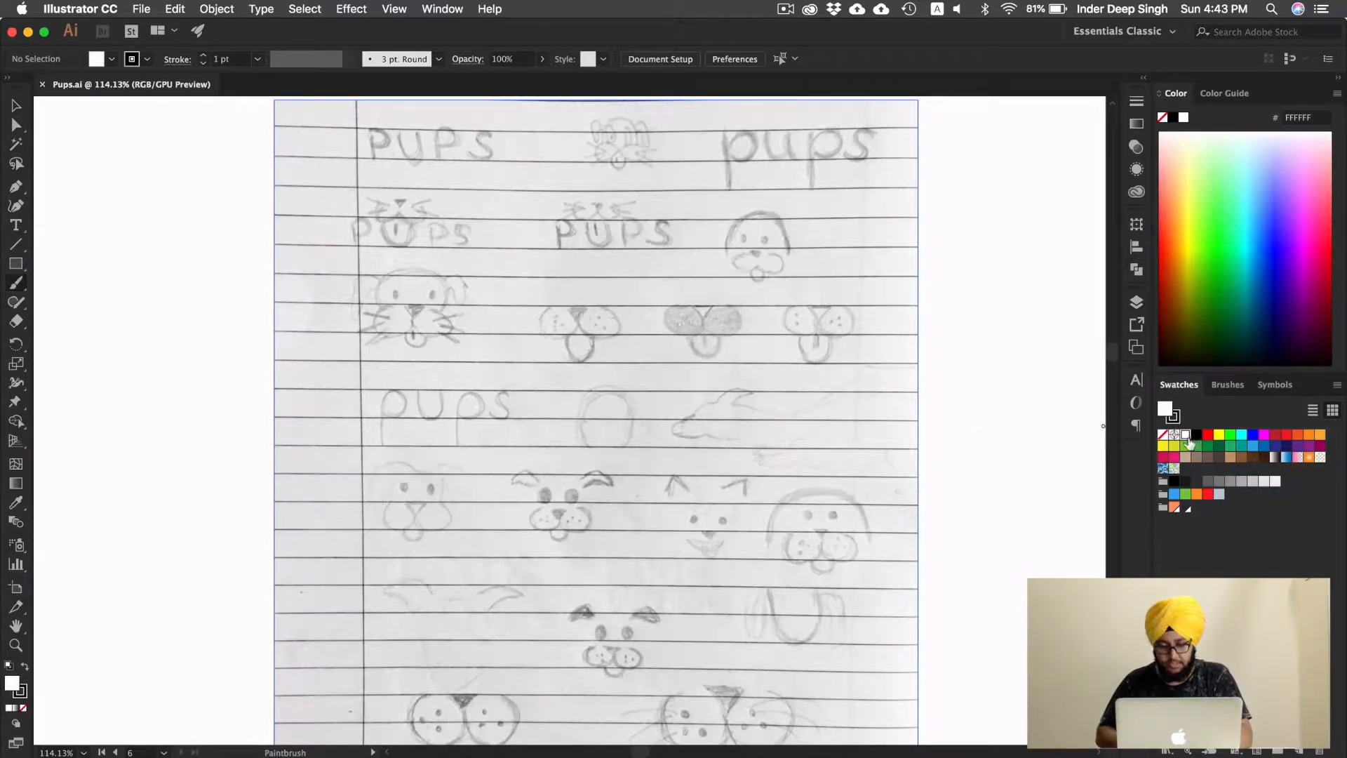
pyautogui.click(1175, 418)
pyautogui.click(1164, 435)
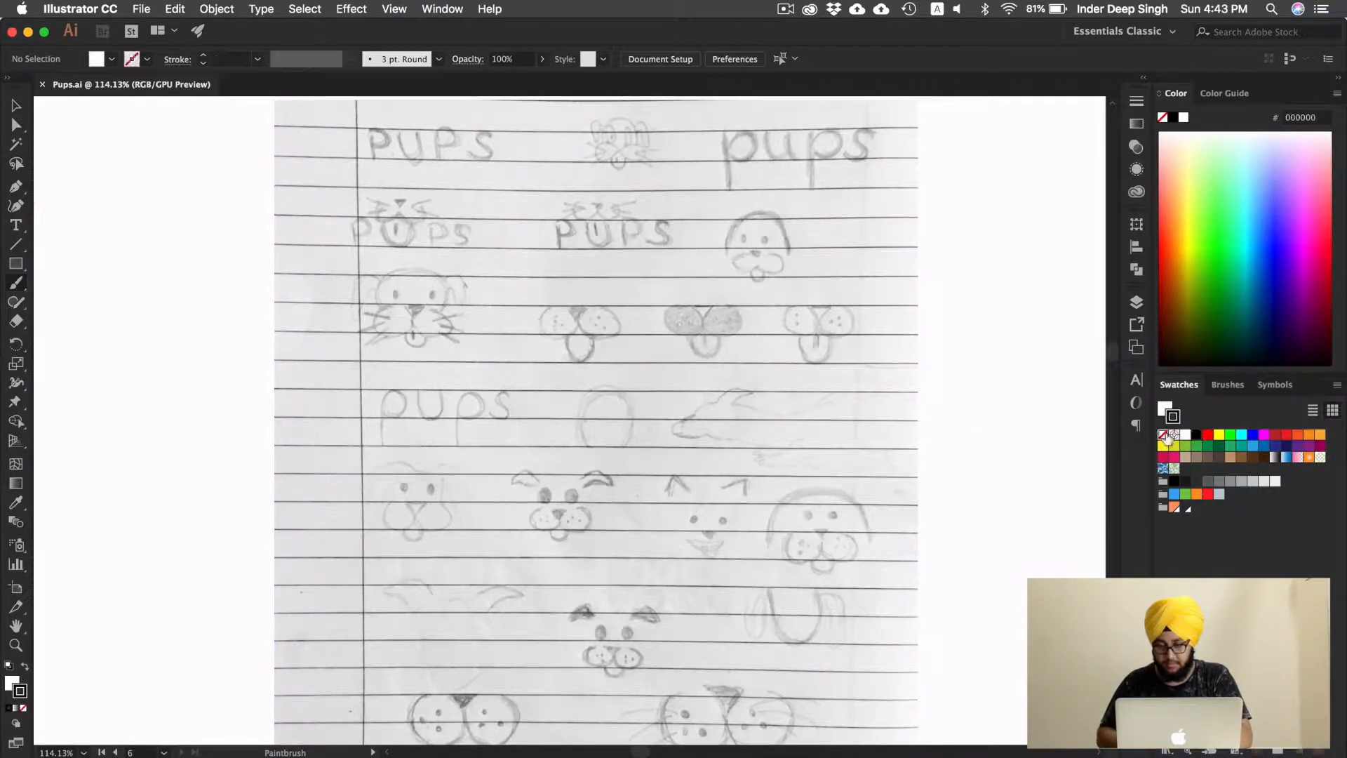
pyautogui.doubleClick(1168, 413)
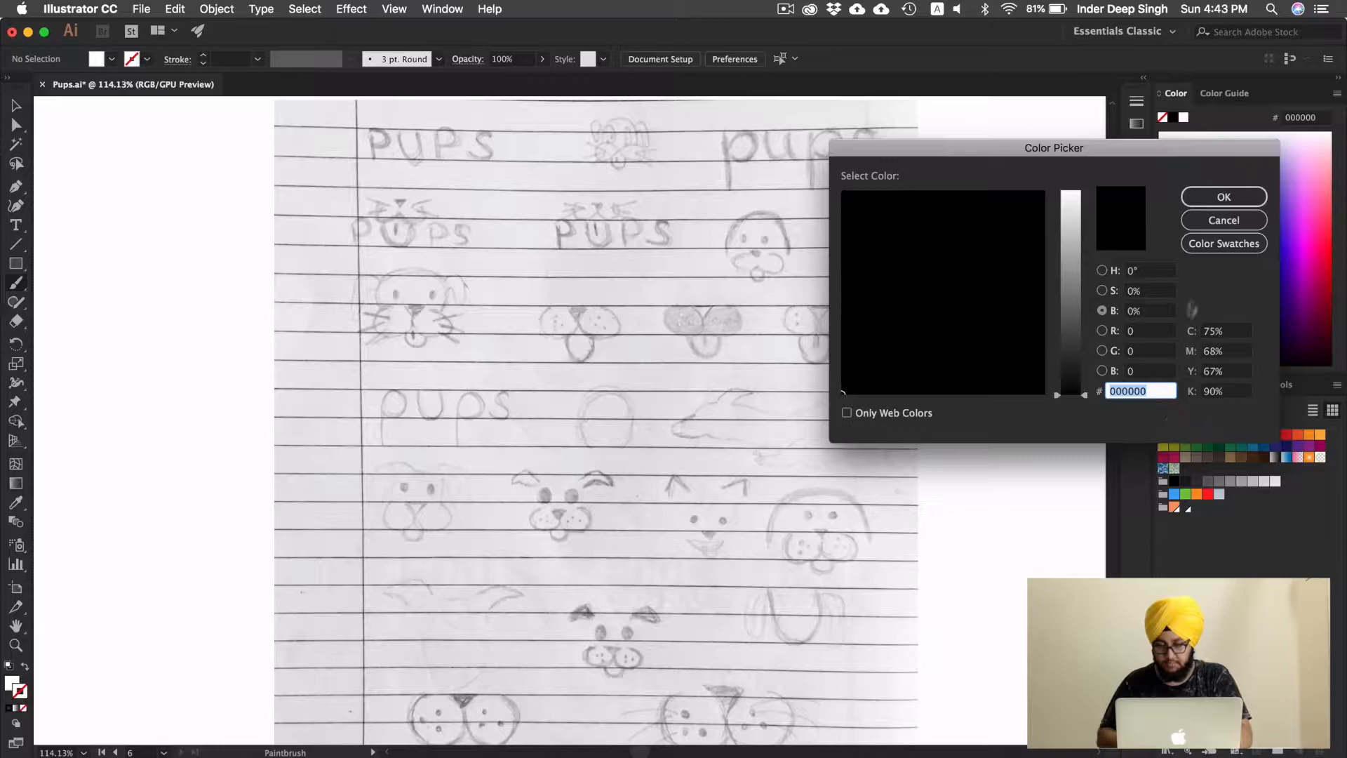
pyautogui.click(1223, 219)
pyautogui.click(1165, 410)
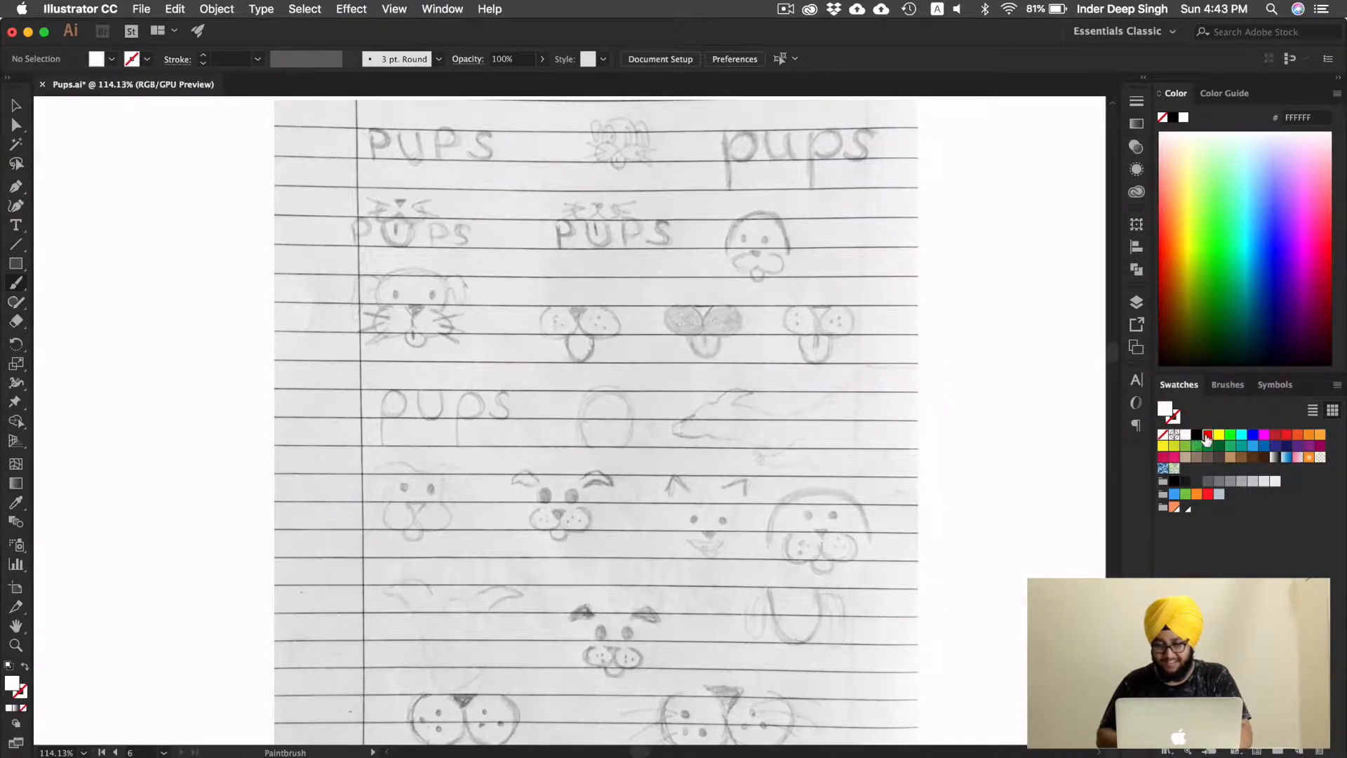
pyautogui.click(1208, 435)
# Step: Circle the middle PUPS sketch with nose and whiskers above its U in red, and undo the mark
pyautogui.scroll(2, 729, 371)
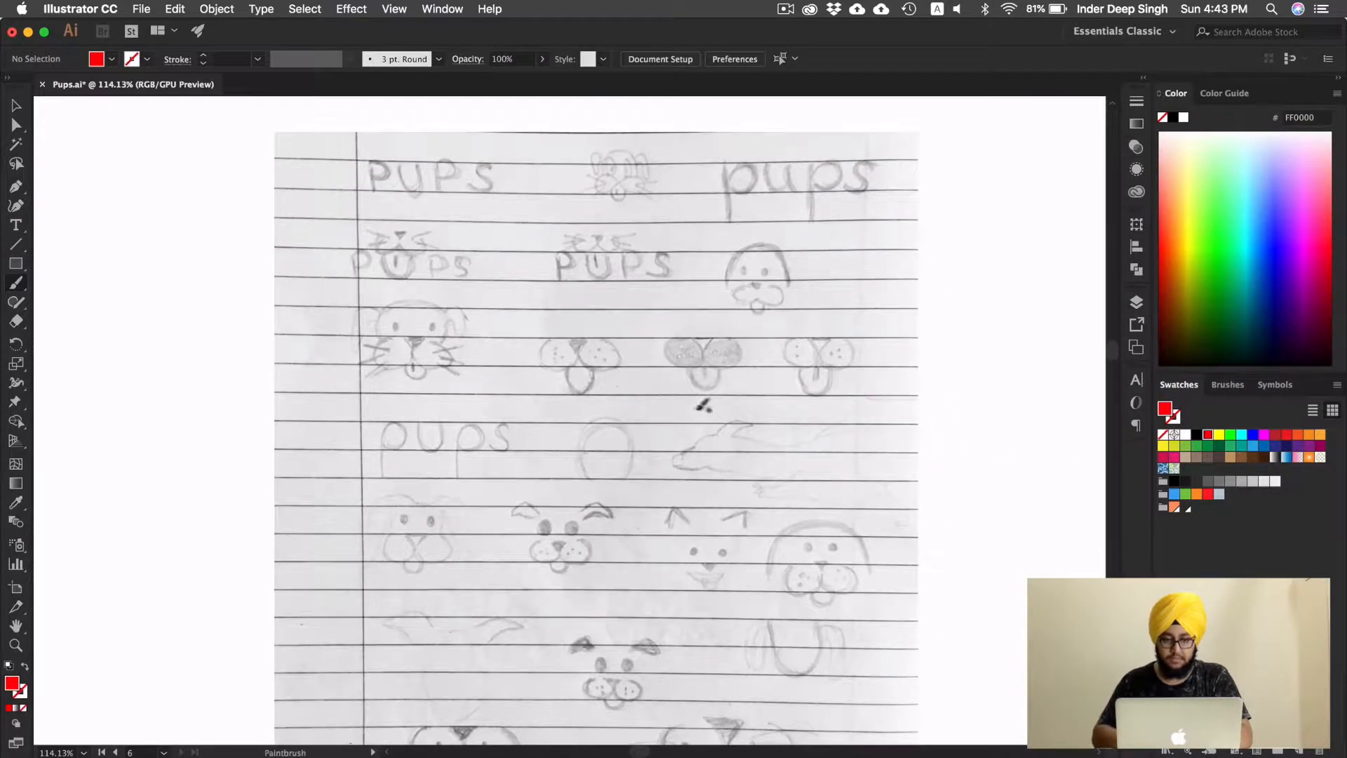
pyautogui.scroll(2, 545, 349)
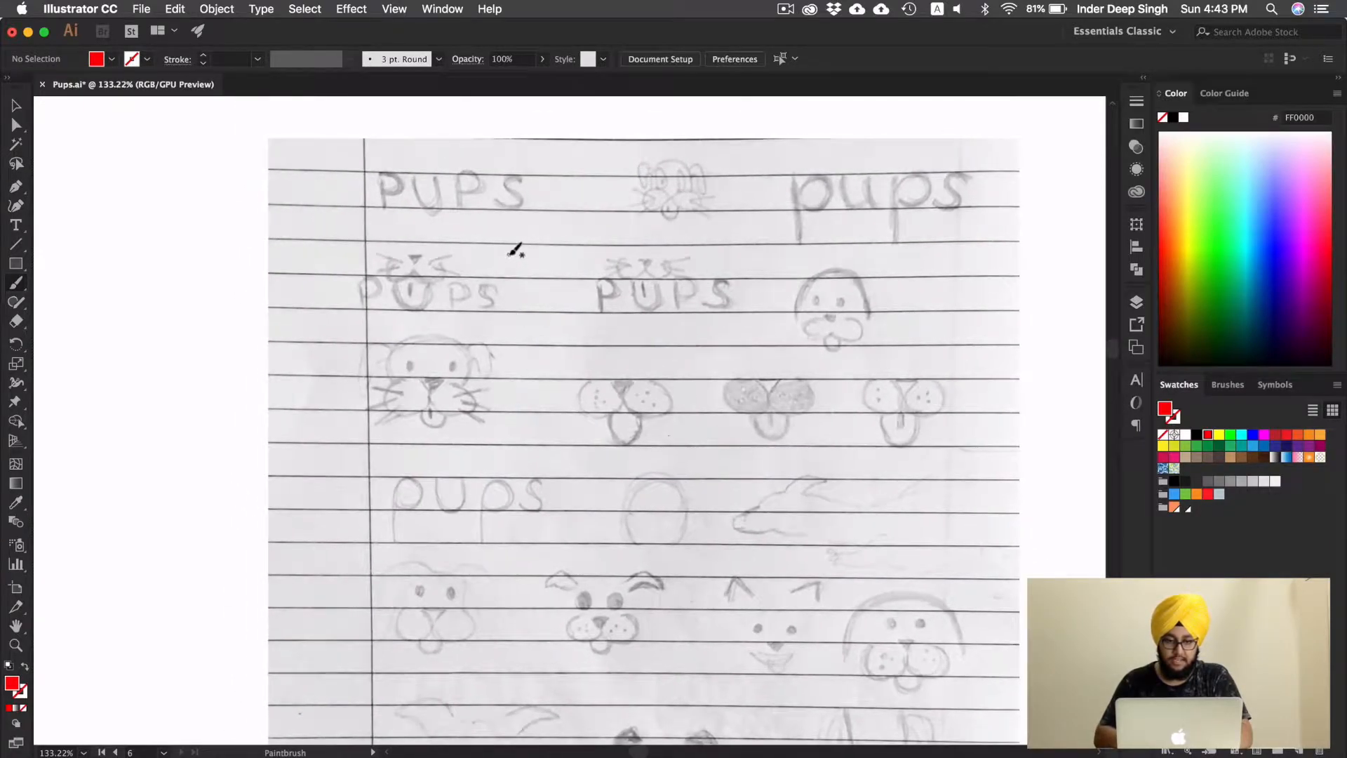
pyautogui.moveTo(606, 249)
pyautogui.mouseDown()
pyautogui.moveTo(587, 321)
pyautogui.moveTo(697, 332)
pyautogui.moveTo(745, 273)
pyautogui.moveTo(647, 225)
pyautogui.moveTo(604, 249)
pyautogui.mouseUp()
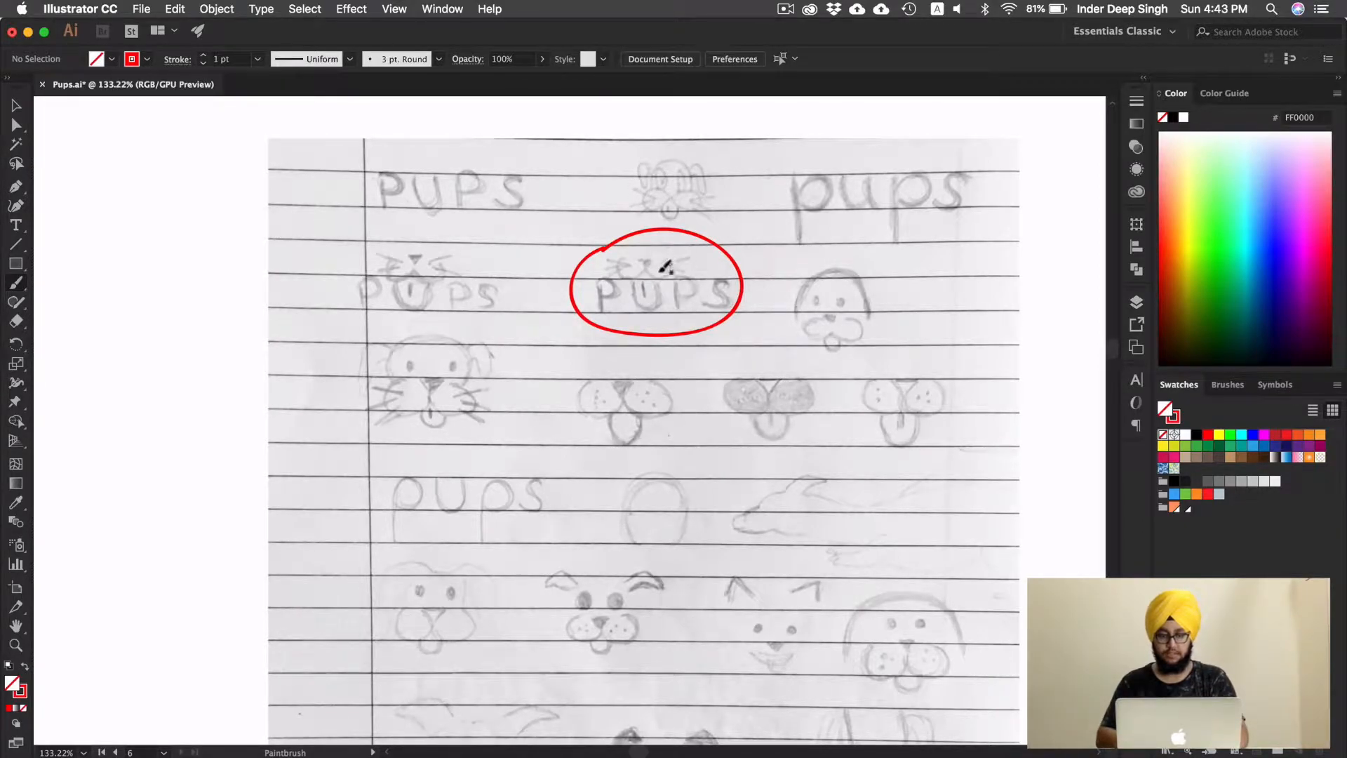
pyautogui.press('super+z')
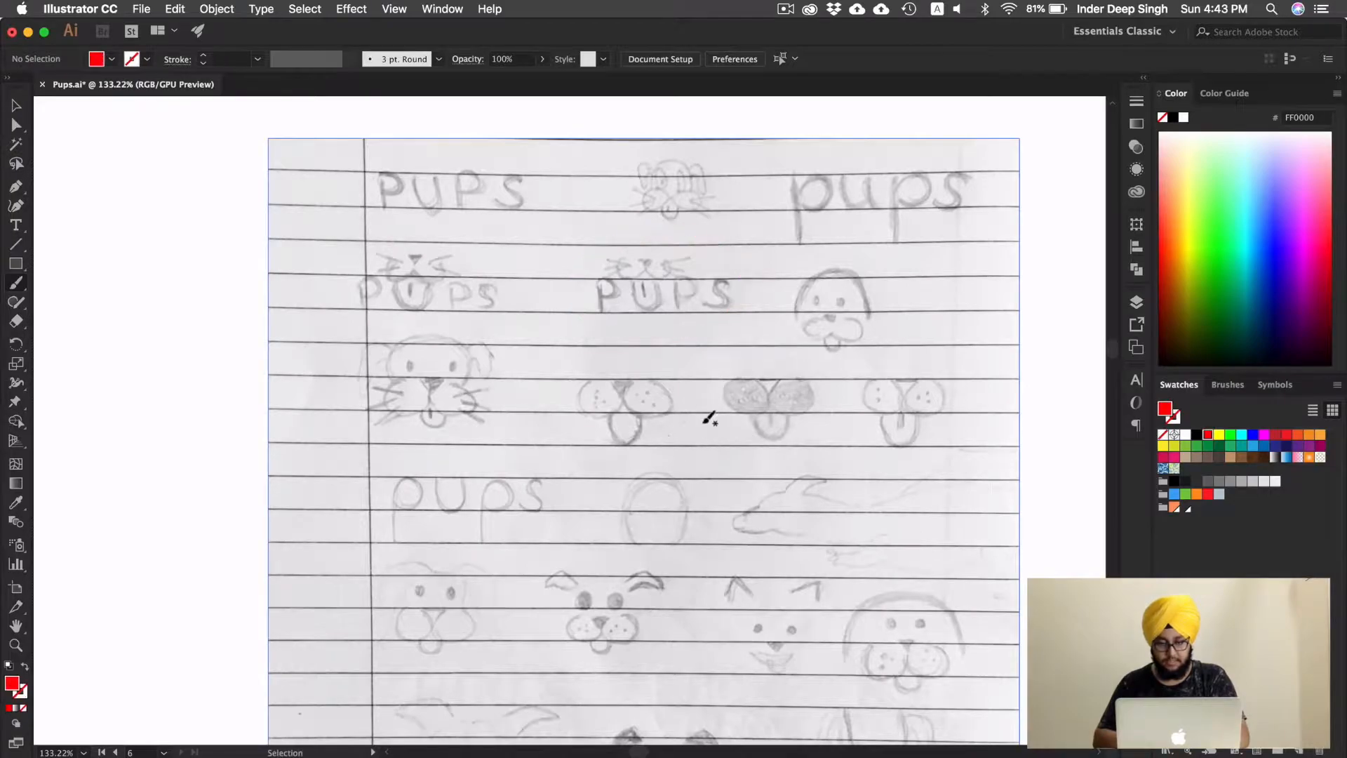
# Step: Circle the lower PUPS sketch with the two round dotted cheeks above the lettering in red, and undo the mark
pyautogui.moveTo(700, 457); pyautogui.dragTo(688, 276)
pyautogui.moveTo(638, 411)
pyautogui.mouseDown()
pyautogui.moveTo(634, 370)
pyautogui.moveTo(372, 393)
pyautogui.moveTo(582, 484)
pyautogui.moveTo(549, 359)
pyautogui.mouseUp()
pyautogui.press('super+z')
pyautogui.press('super+z')
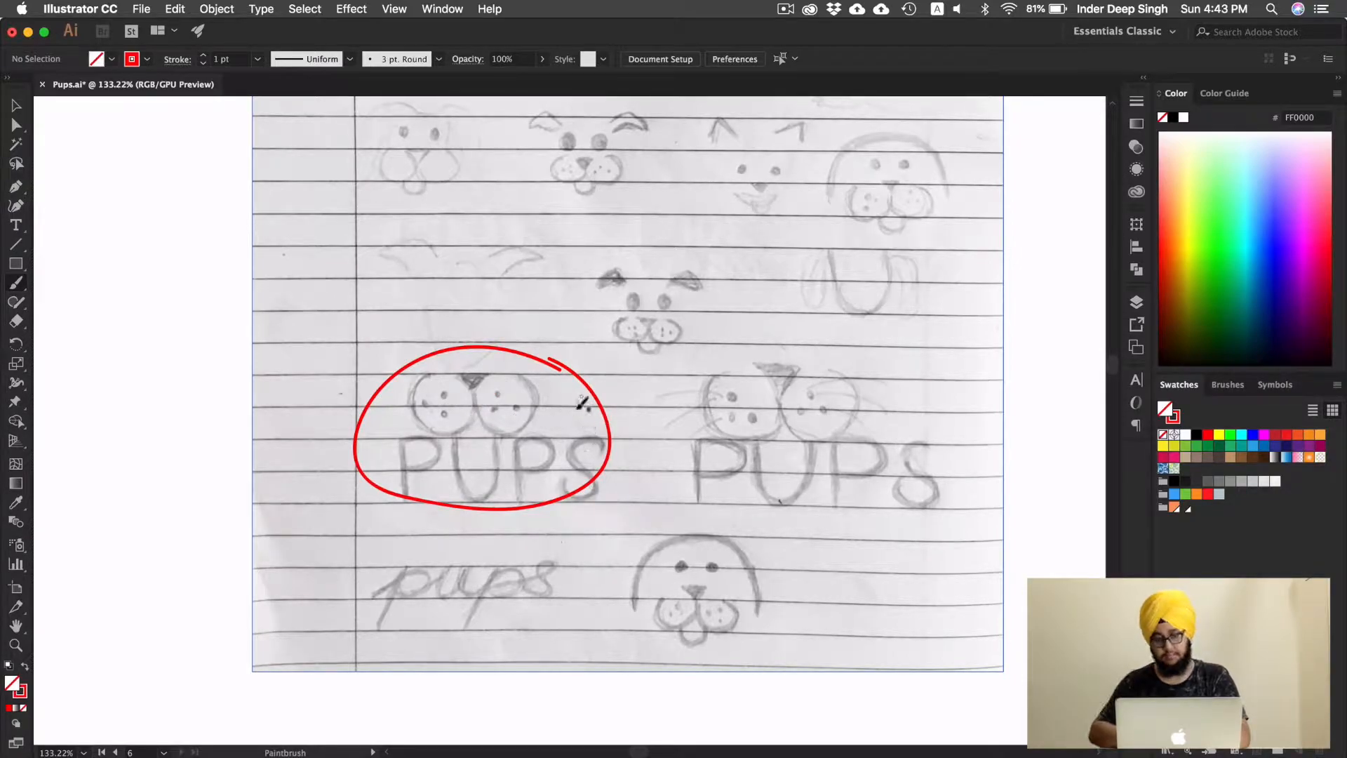
pyautogui.press('super+z')
# Step: Examine the dog face and PUPS lettering sketches in the lower half of the sketch page
pyautogui.scroll(3, 605, 411)
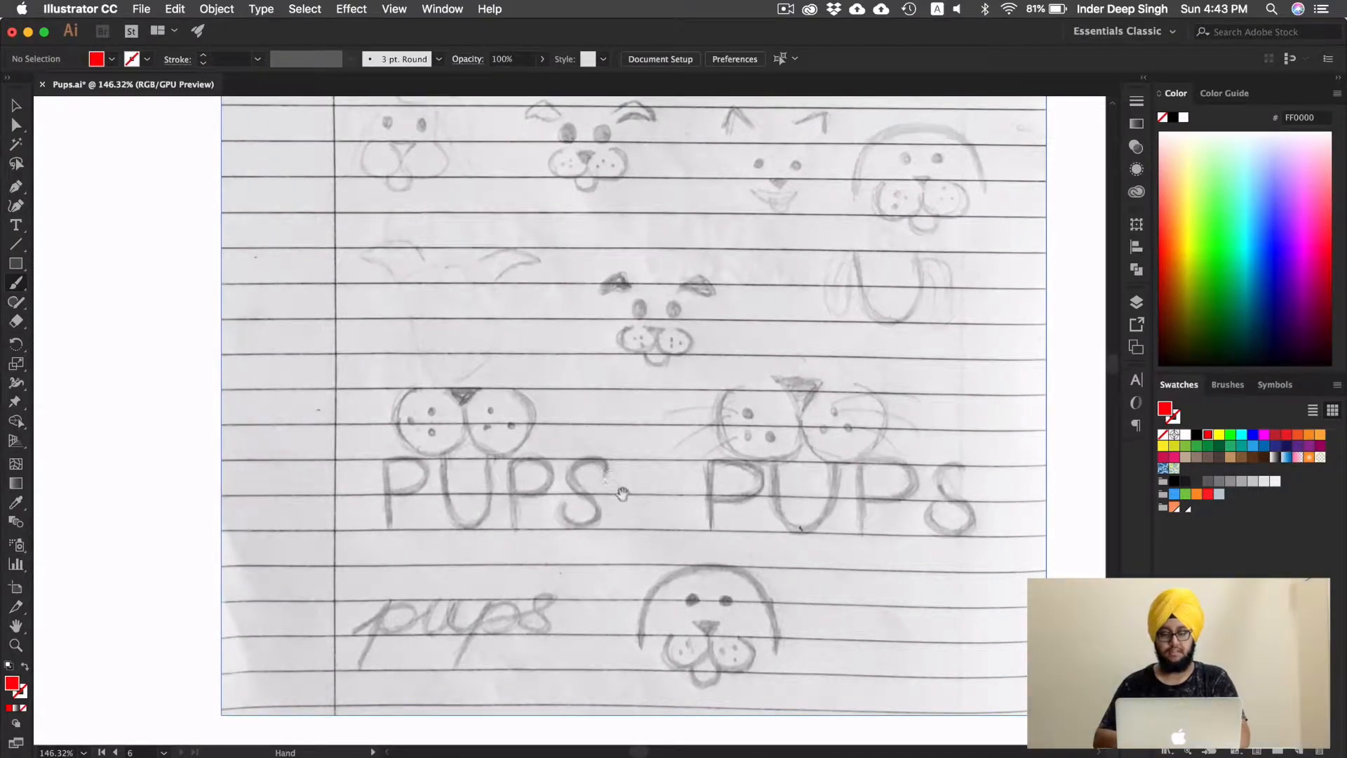
pyautogui.scroll(6, 642, 501)
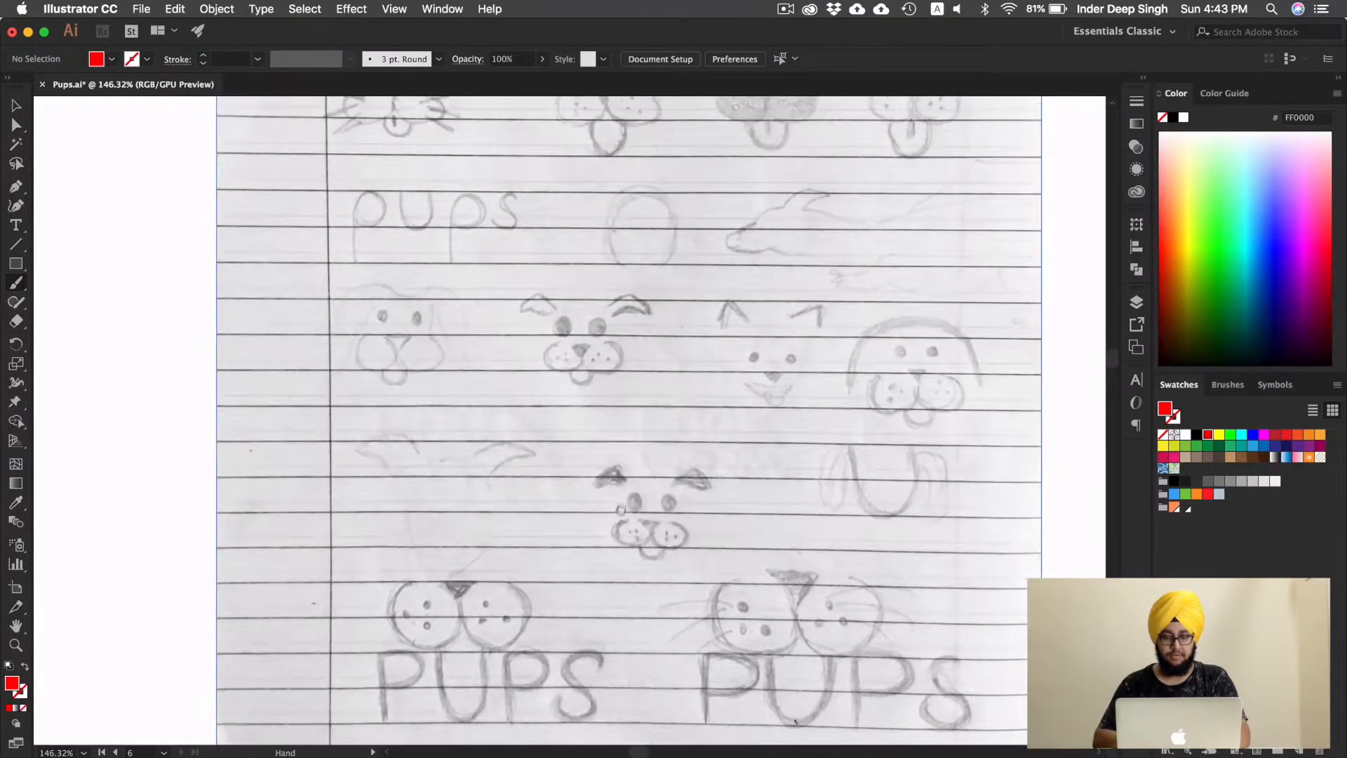
pyautogui.scroll(-6, 616, 491)
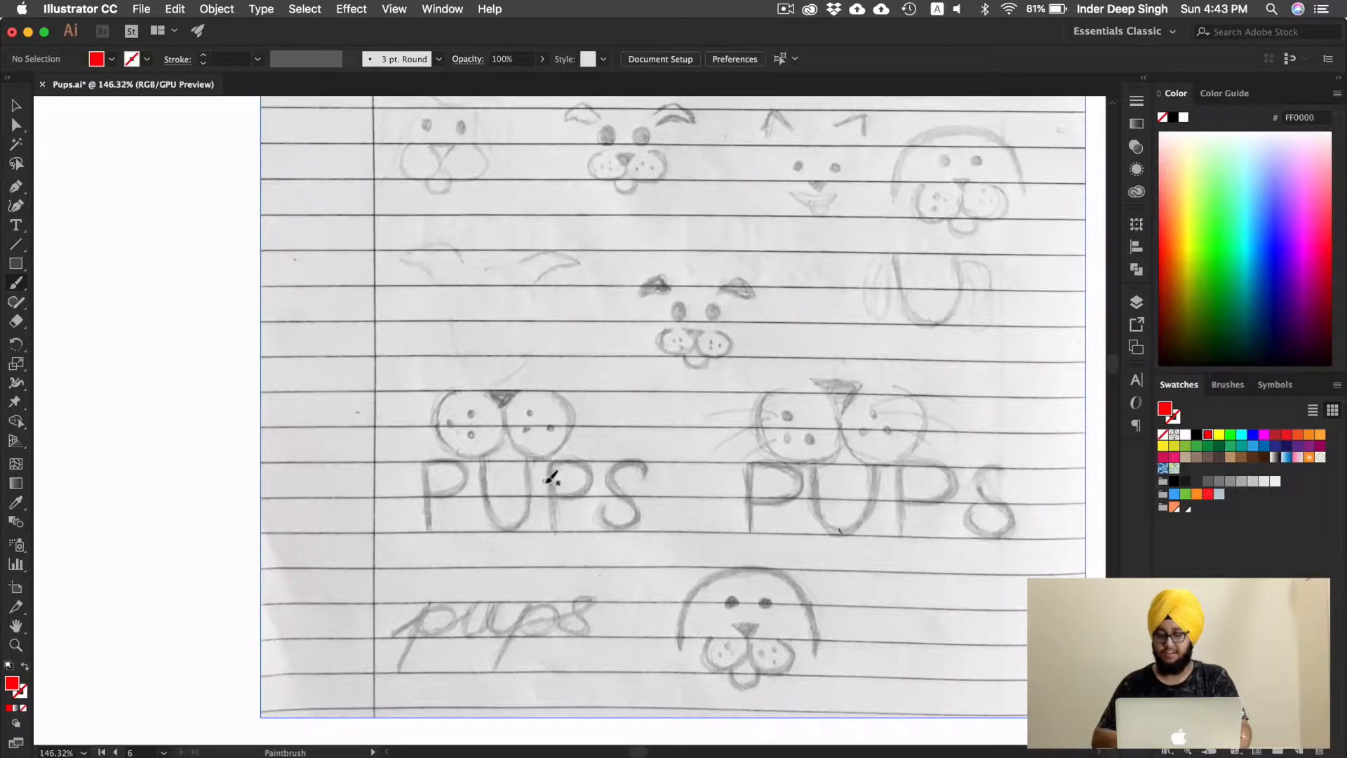
pyautogui.hscroll(3, 662, 510)
pyautogui.scroll(-1, 661, 510)
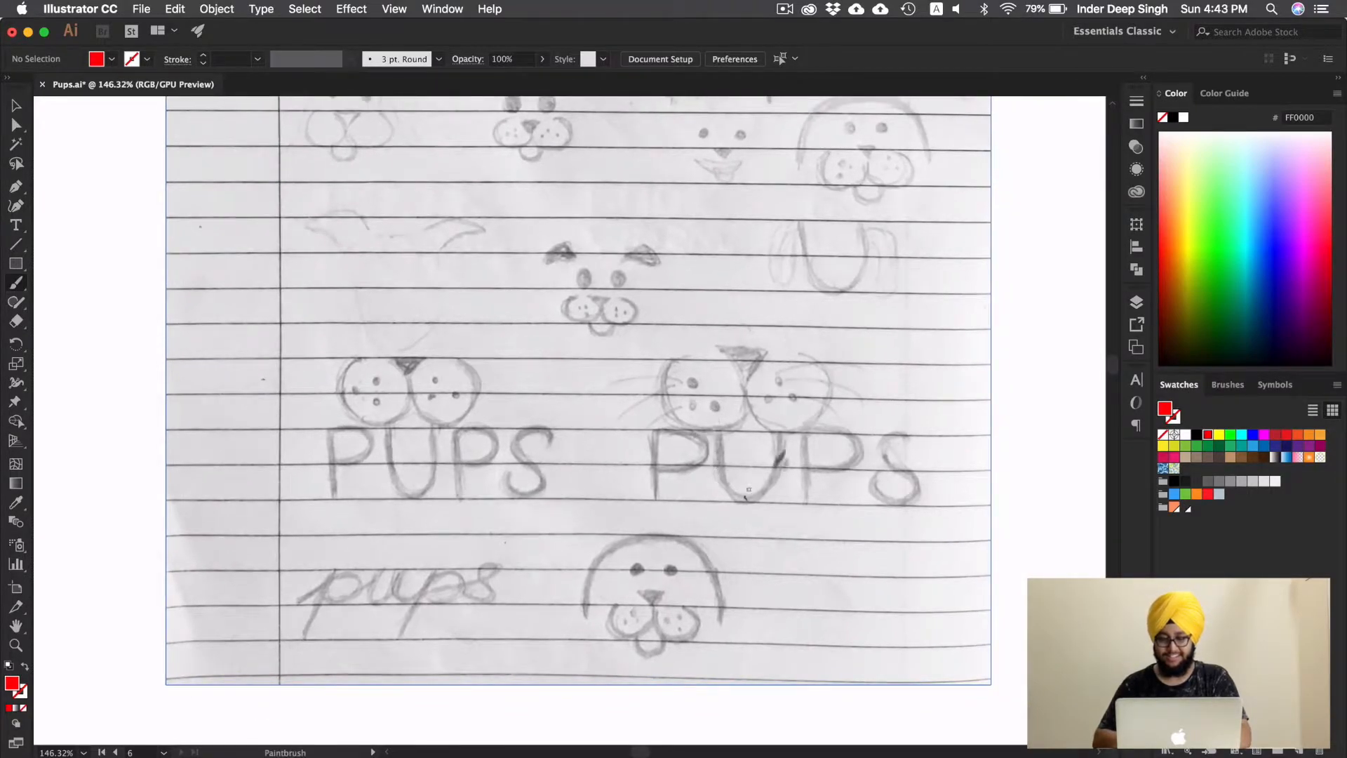
pyautogui.moveTo(716, 449); pyautogui.dragTo(690, 458)
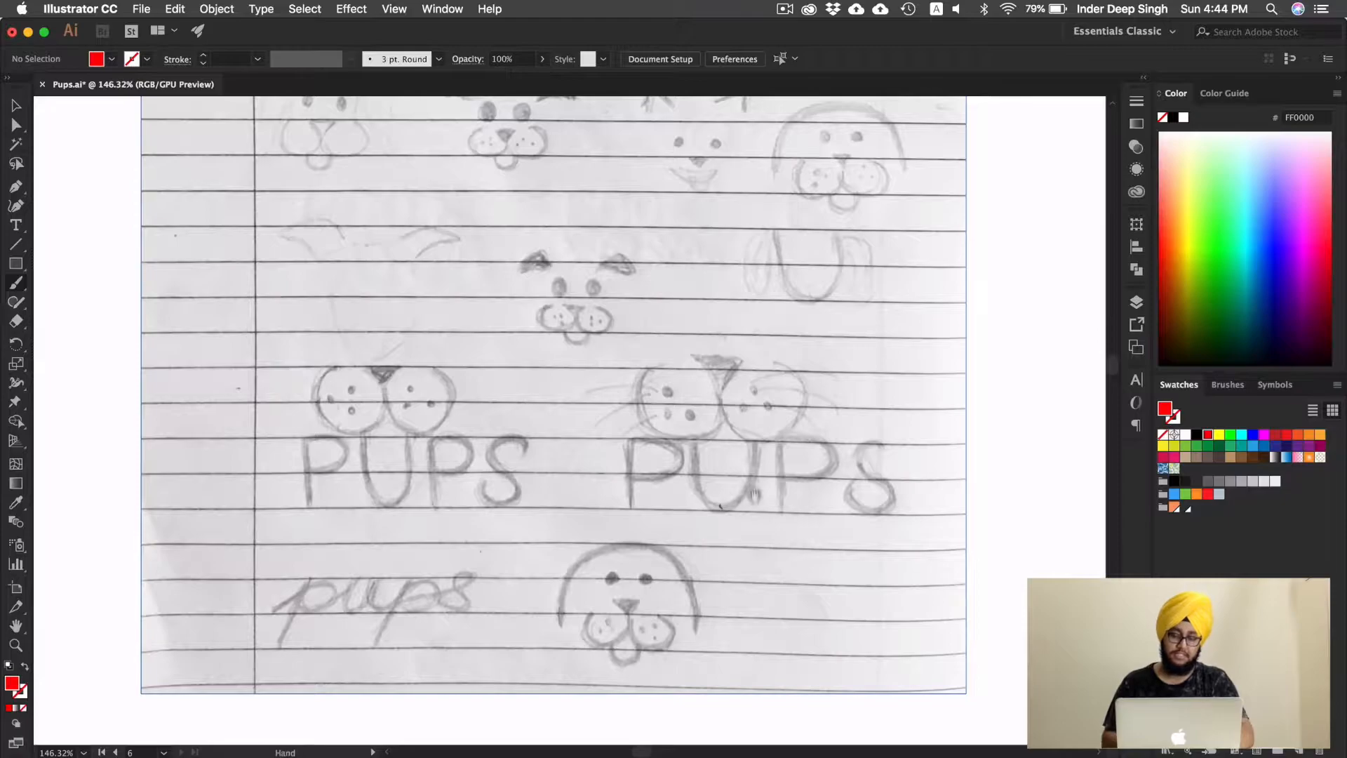
# Step: Circle the dog sketch with the arched head outline at the page's right edge in red, and undo the mark
pyautogui.scroll(-1, 746, 466)
pyautogui.scroll(3, 771, 315)
pyautogui.hscroll(1, 772, 316)
pyautogui.moveTo(822, 198)
pyautogui.mouseDown()
pyautogui.moveTo(717, 256)
pyautogui.moveTo(774, 216)
pyautogui.mouseUp()
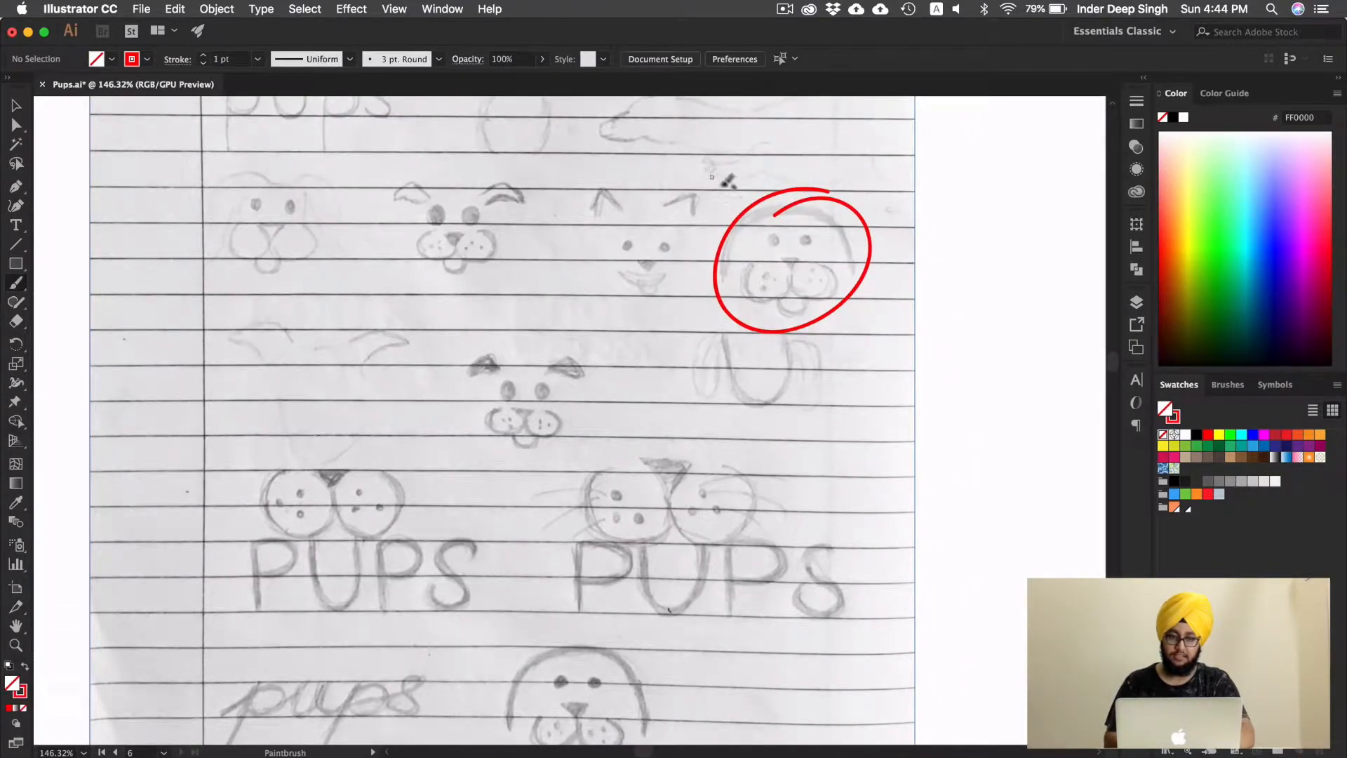
pyautogui.press('super+z')
# Step: Trace the sides and top of the arched dog head with red brush strokes, and undo all the strokes
pyautogui.scroll(1, 754, 209)
pyautogui.scroll(2, 756, 209)
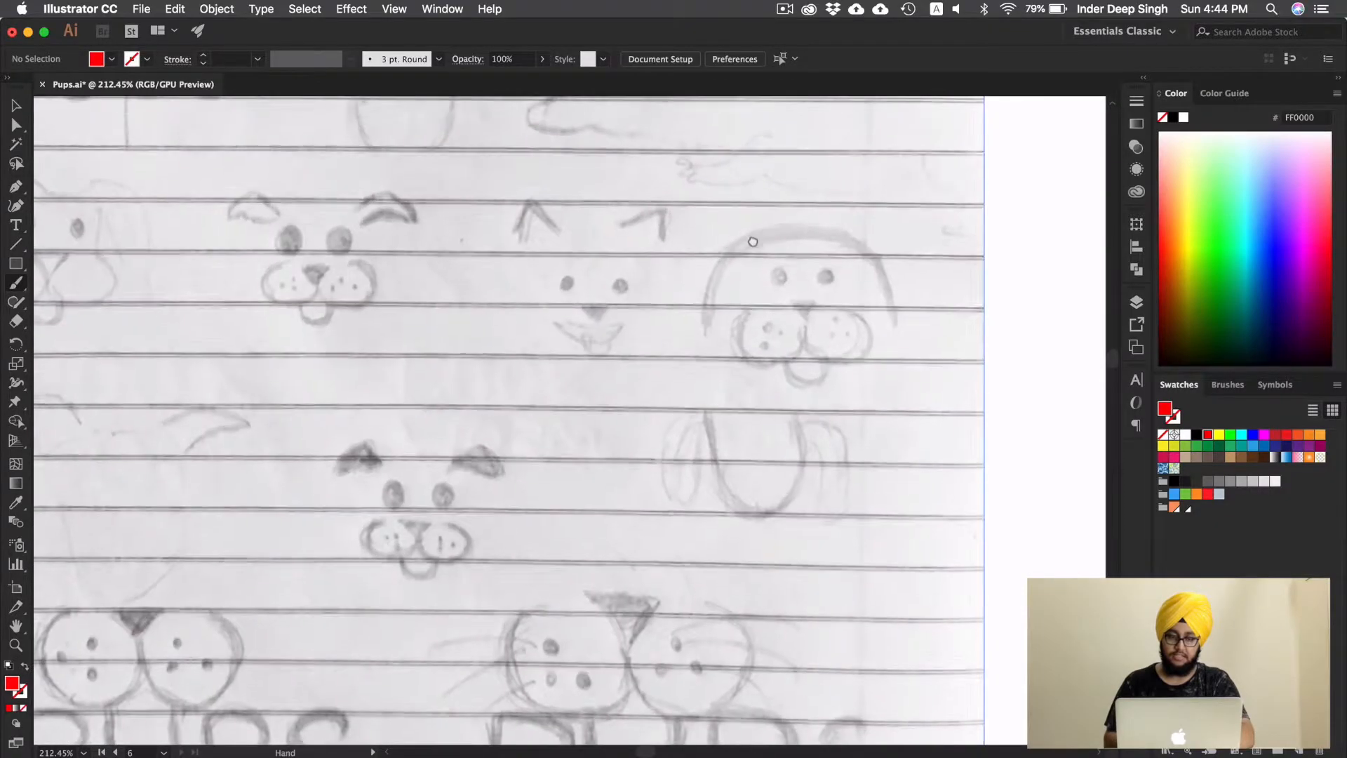
pyautogui.moveTo(709, 329); pyautogui.dragTo(737, 256)
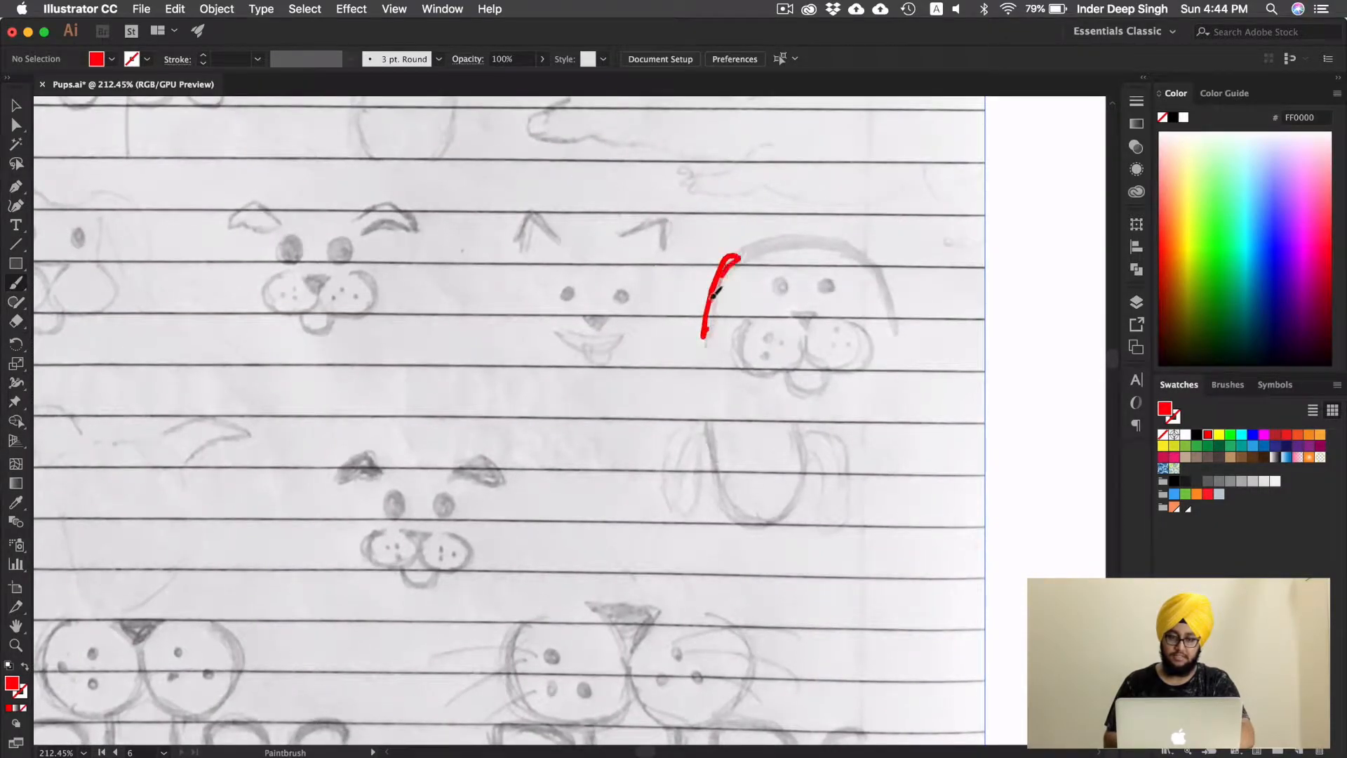
pyautogui.moveTo(857, 247); pyautogui.dragTo(890, 342)
pyautogui.moveTo(760, 236)
pyautogui.mouseDown()
pyautogui.moveTo(852, 256)
pyautogui.moveTo(835, 283)
pyautogui.mouseUp()
pyautogui.press('super+z')
pyautogui.press('super+z')
pyautogui.press('super+z')
pyautogui.press('super+z')
pyautogui.press('super+z')
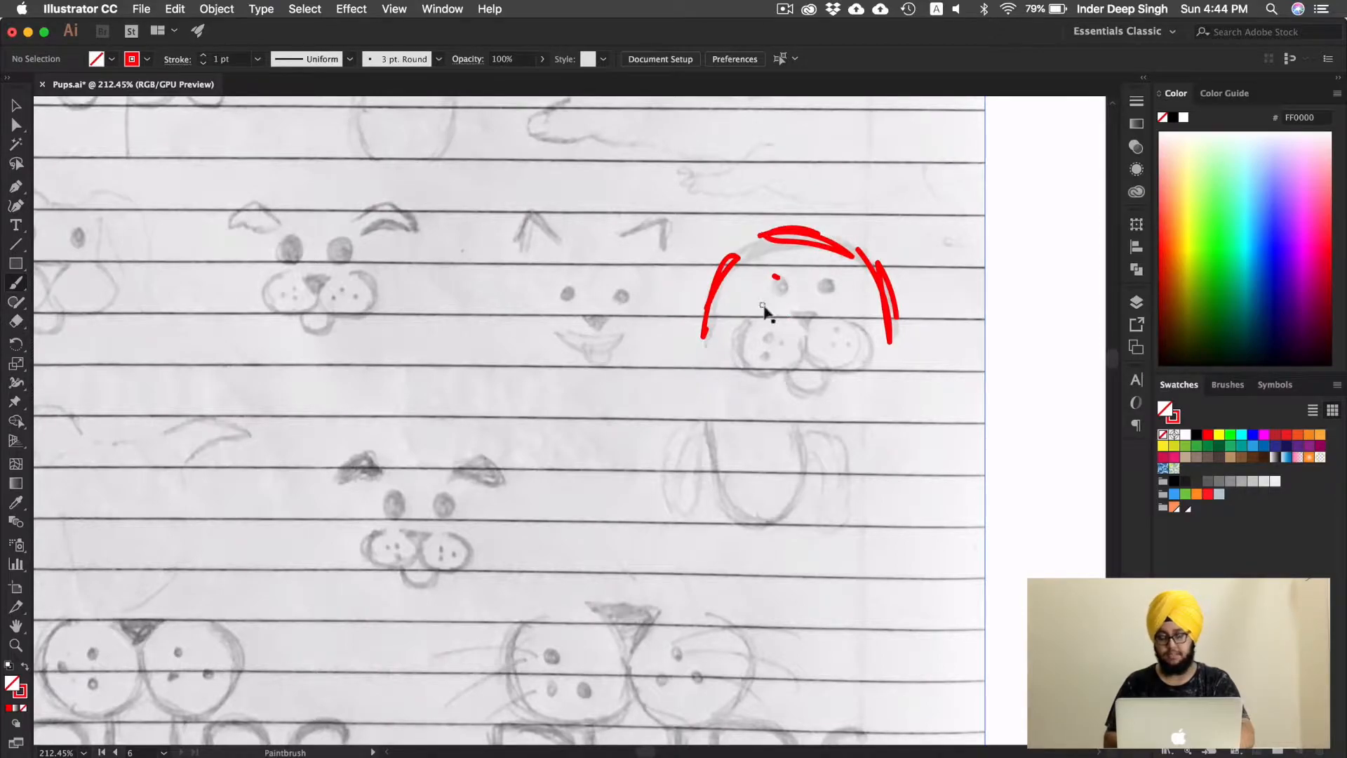
pyautogui.press('super+z')
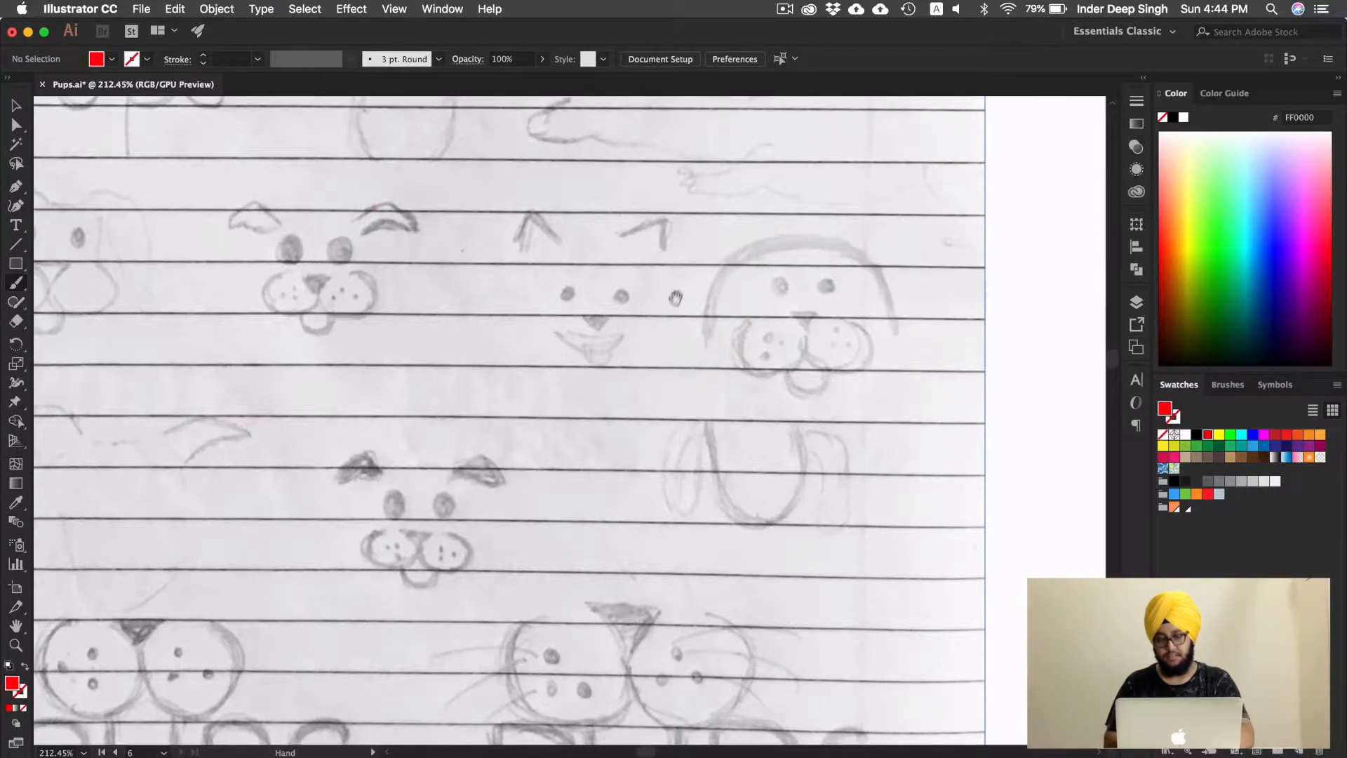
# Step: Brush a red U-shaped jawline around the dog face with dark eyes and folded ears, and undo it
pyautogui.hscroll(-3, 737, 281)
pyautogui.moveTo(700, 202)
pyautogui.mouseDown()
pyautogui.moveTo(572, 309)
pyautogui.moveTo(654, 193)
pyautogui.mouseUp()
pyautogui.press('super+z')
pyautogui.hotkey('shift', 'x')
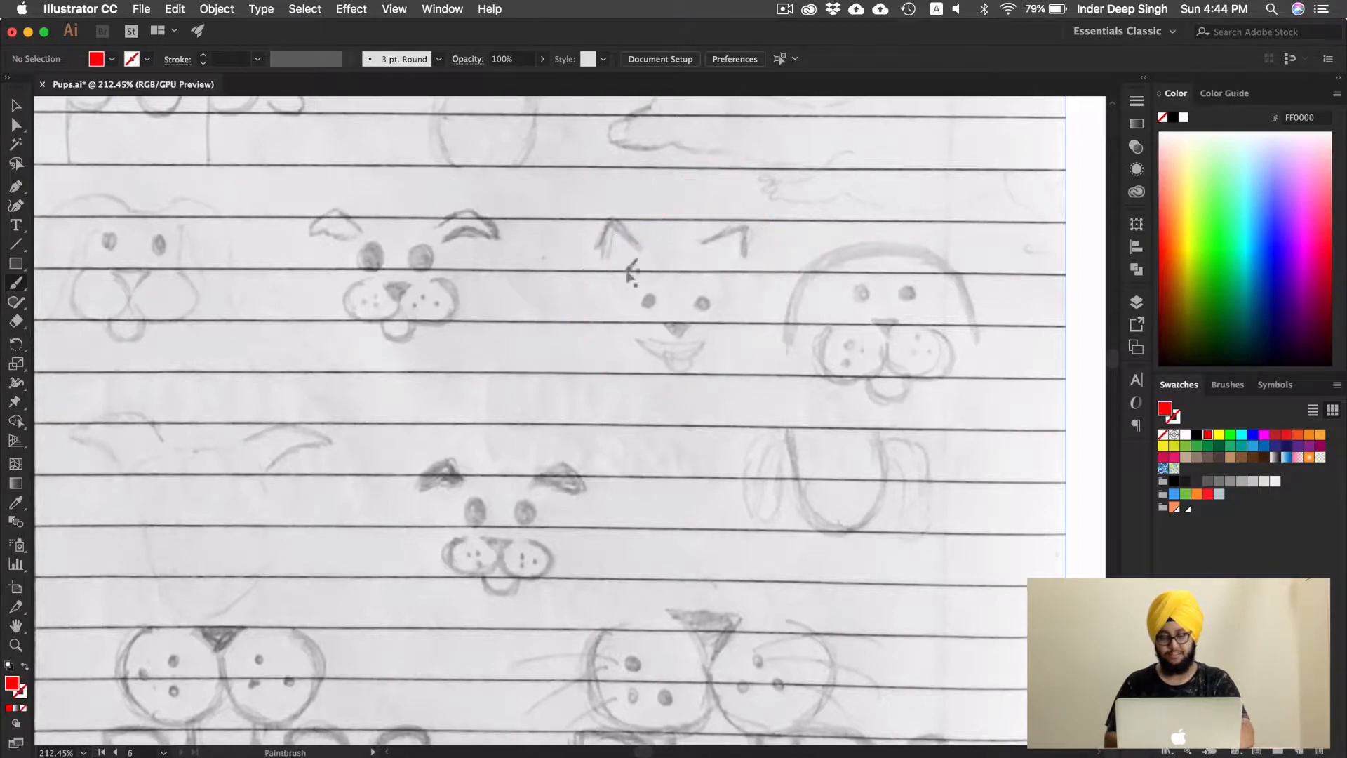
pyautogui.hscroll(-5, 632, 295)
pyautogui.scroll(2, 631, 295)
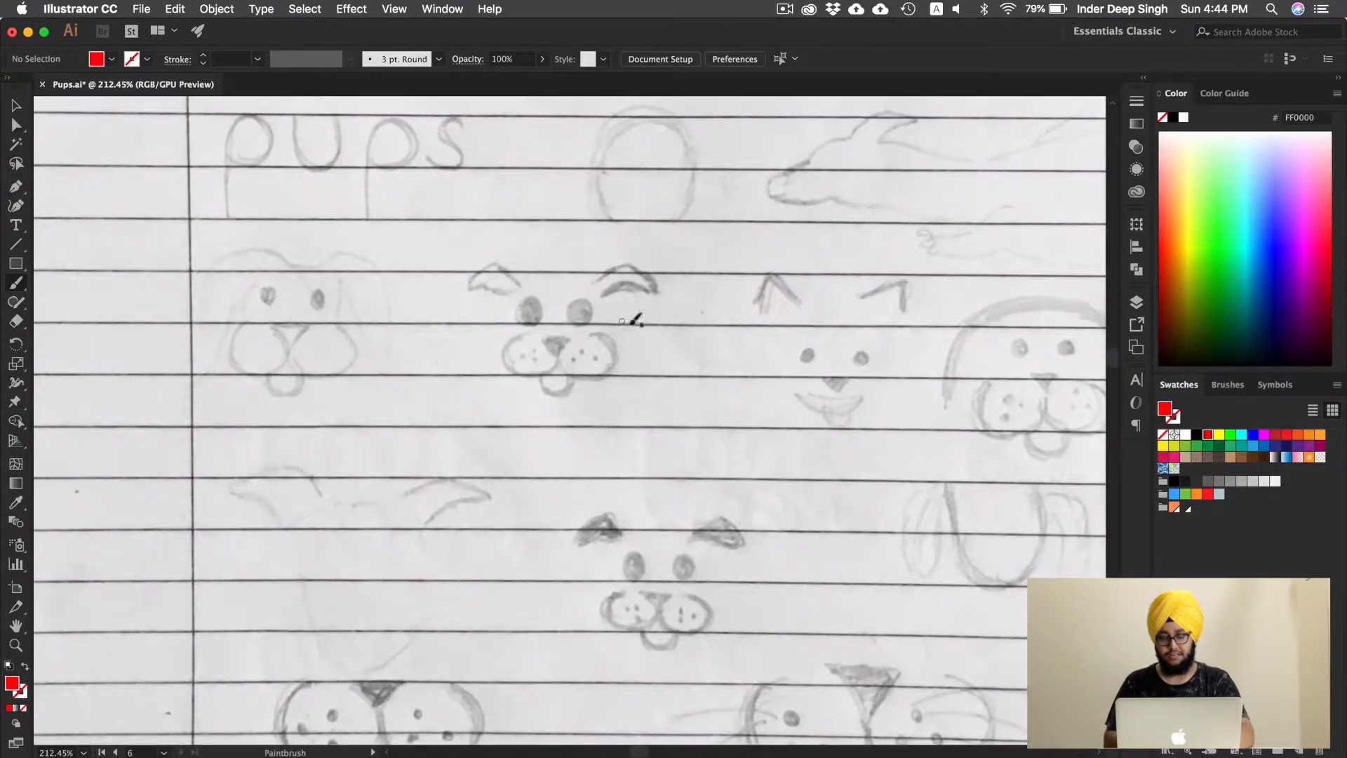
pyautogui.moveTo(502, 297)
pyautogui.mouseDown()
pyautogui.moveTo(482, 390)
pyautogui.moveTo(581, 430)
pyautogui.moveTo(643, 363)
pyautogui.moveTo(611, 297)
pyautogui.mouseUp()
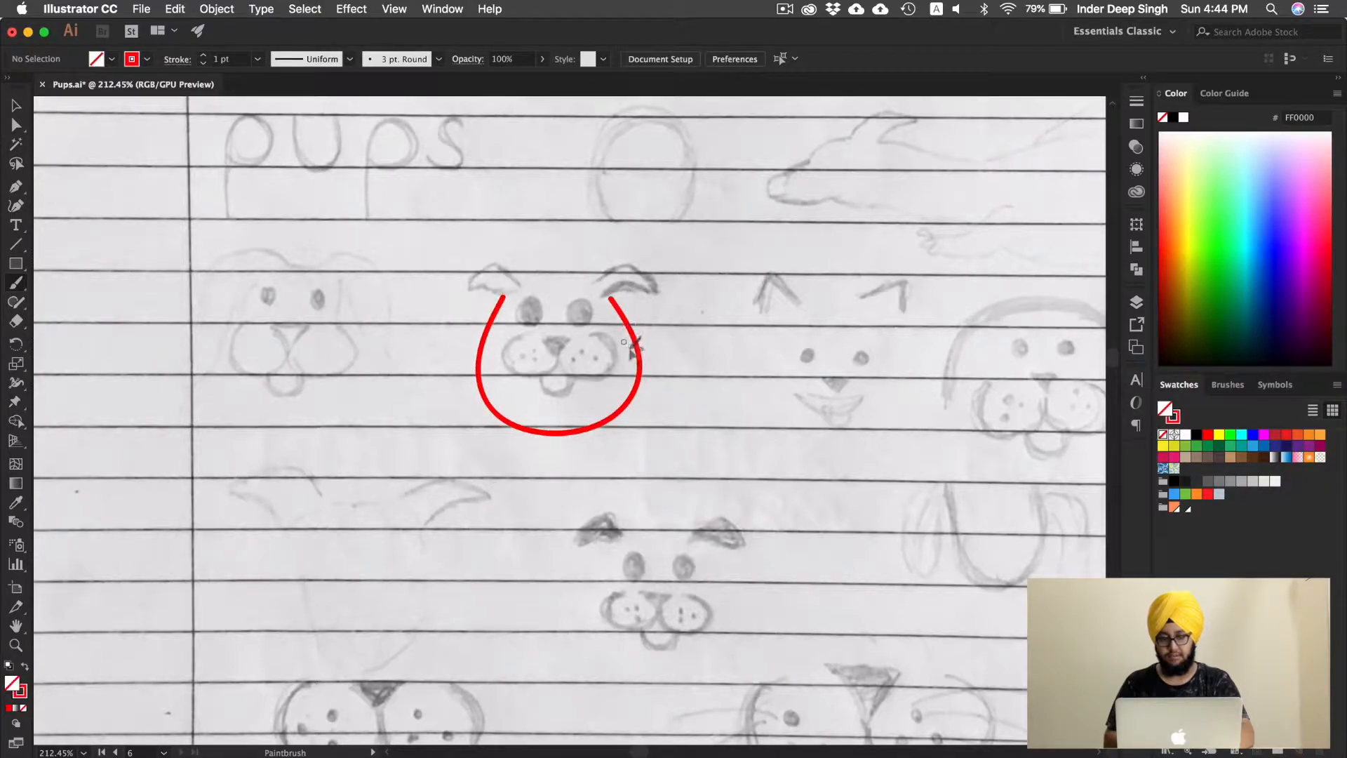
pyautogui.press('super+z')
# Step: Circle the arched dog head sketch beside the script "pups" at the page's foot in red, and undo the mark
pyautogui.scroll(-4, 646, 346)
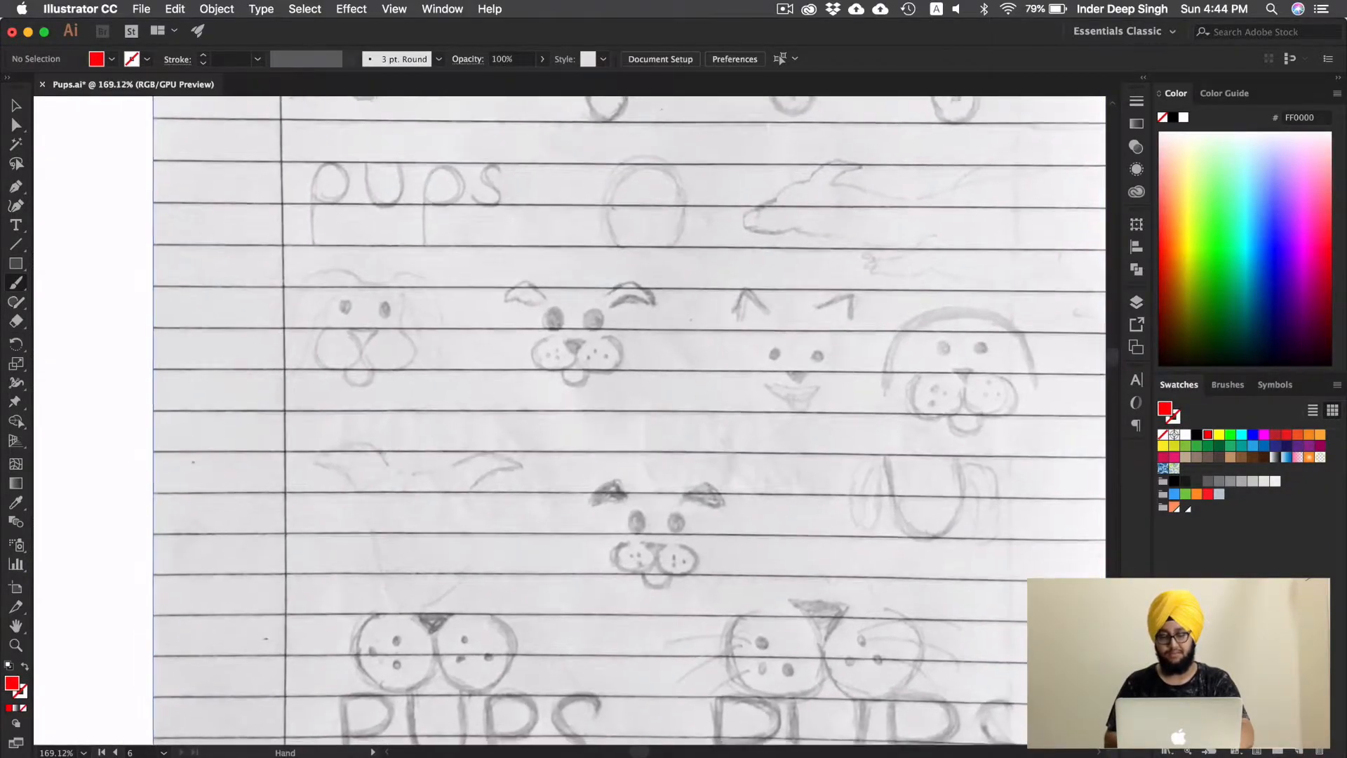
pyautogui.moveTo(736, 473); pyautogui.dragTo(715, 401)
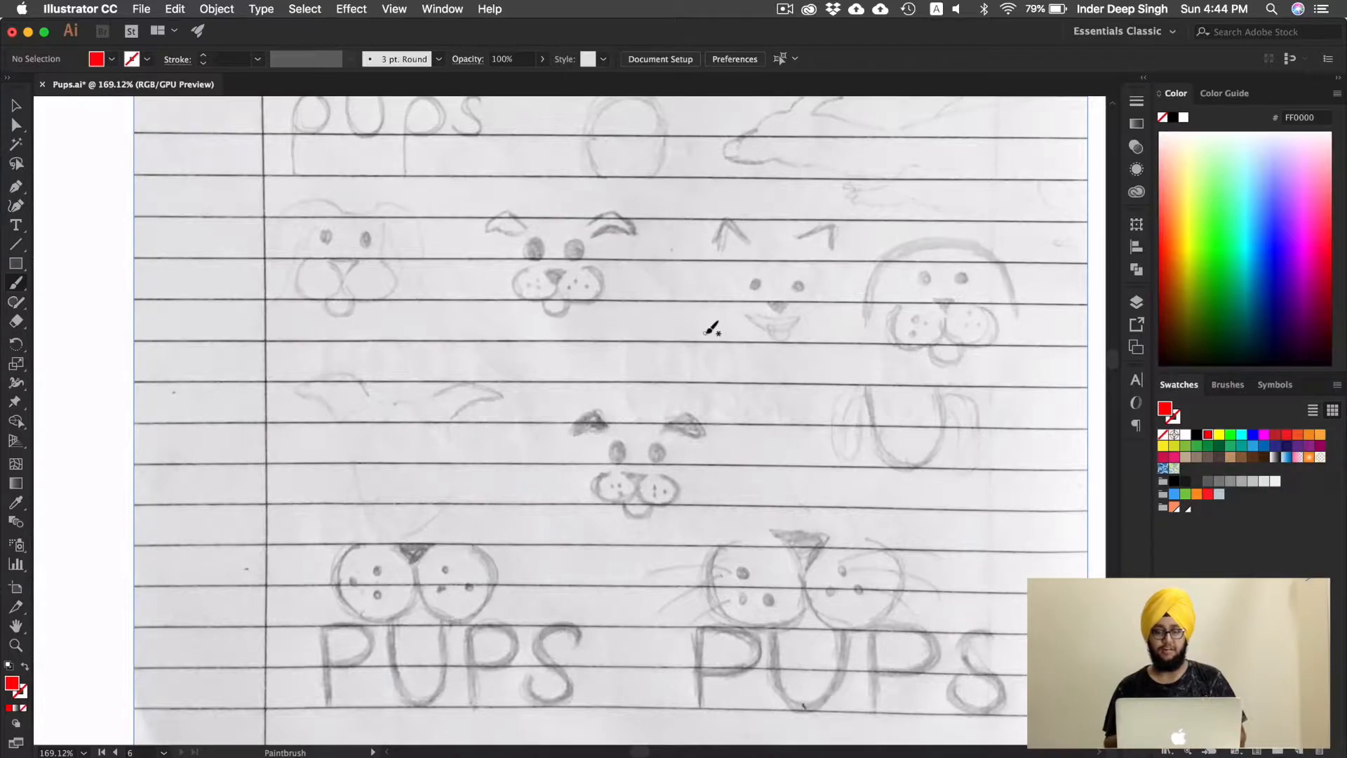
pyautogui.moveTo(791, 558); pyautogui.dragTo(769, 475)
pyautogui.moveTo(724, 565)
pyautogui.mouseDown()
pyautogui.moveTo(751, 382)
pyautogui.moveTo(628, 516)
pyautogui.moveTo(748, 377)
pyautogui.mouseUp()
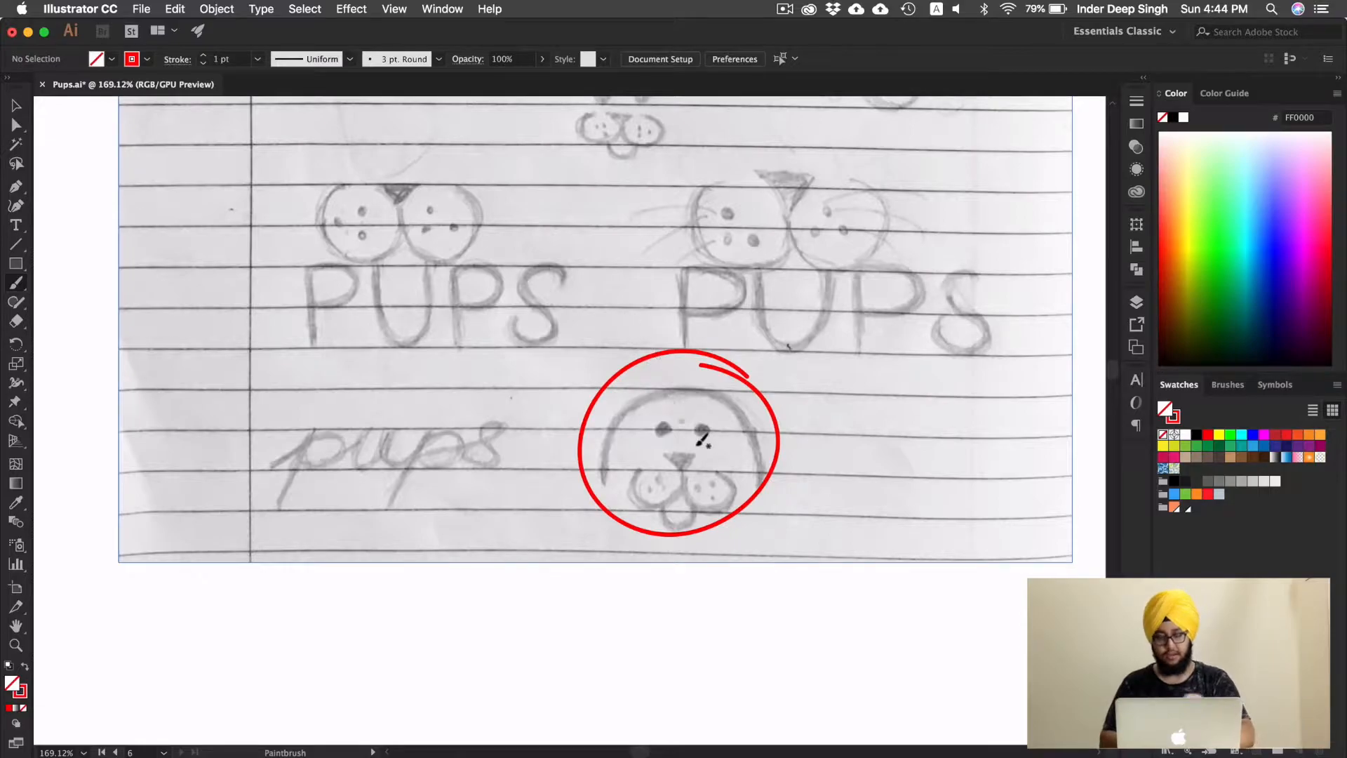
pyautogui.press('super+z')
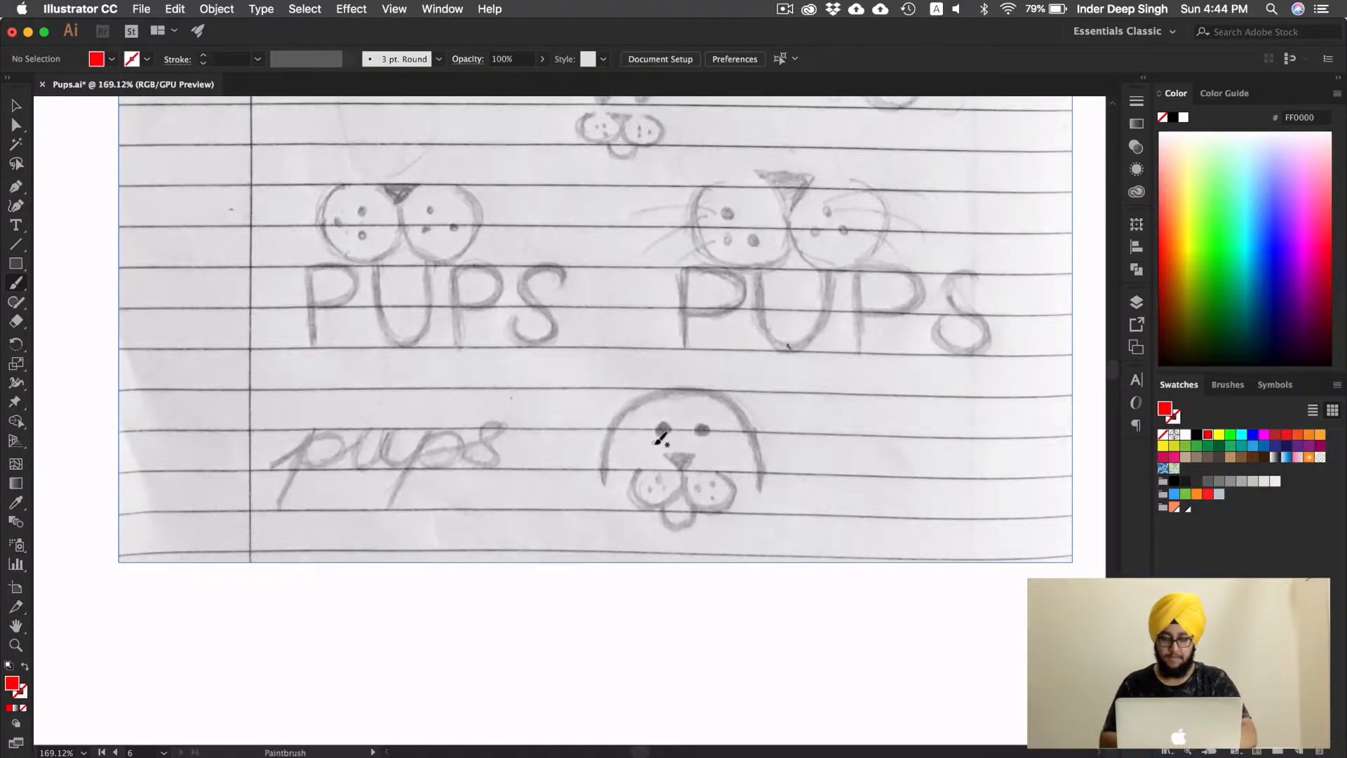
# Step: Examine the circle-and-line construction of the dog face and the finished outline version beside it
pyautogui.scroll(-3, 660, 445)
pyautogui.moveTo(657, 474); pyautogui.dragTo(694, 496)
pyautogui.moveTo(456, 571); pyautogui.dragTo(766, 271)
pyautogui.scroll(3, 658, 395)
pyautogui.moveTo(654, 391); pyautogui.dragTo(726, 304)
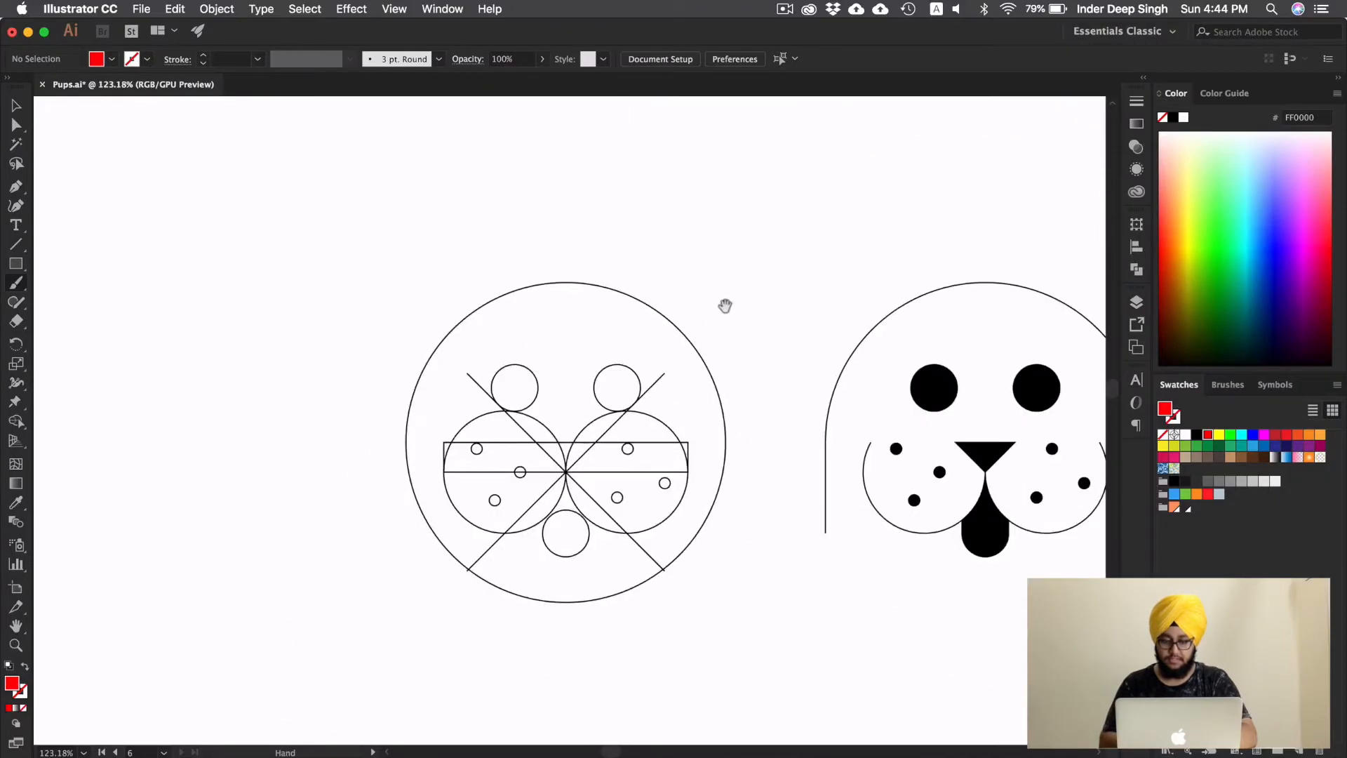
pyautogui.scroll(3, 696, 385)
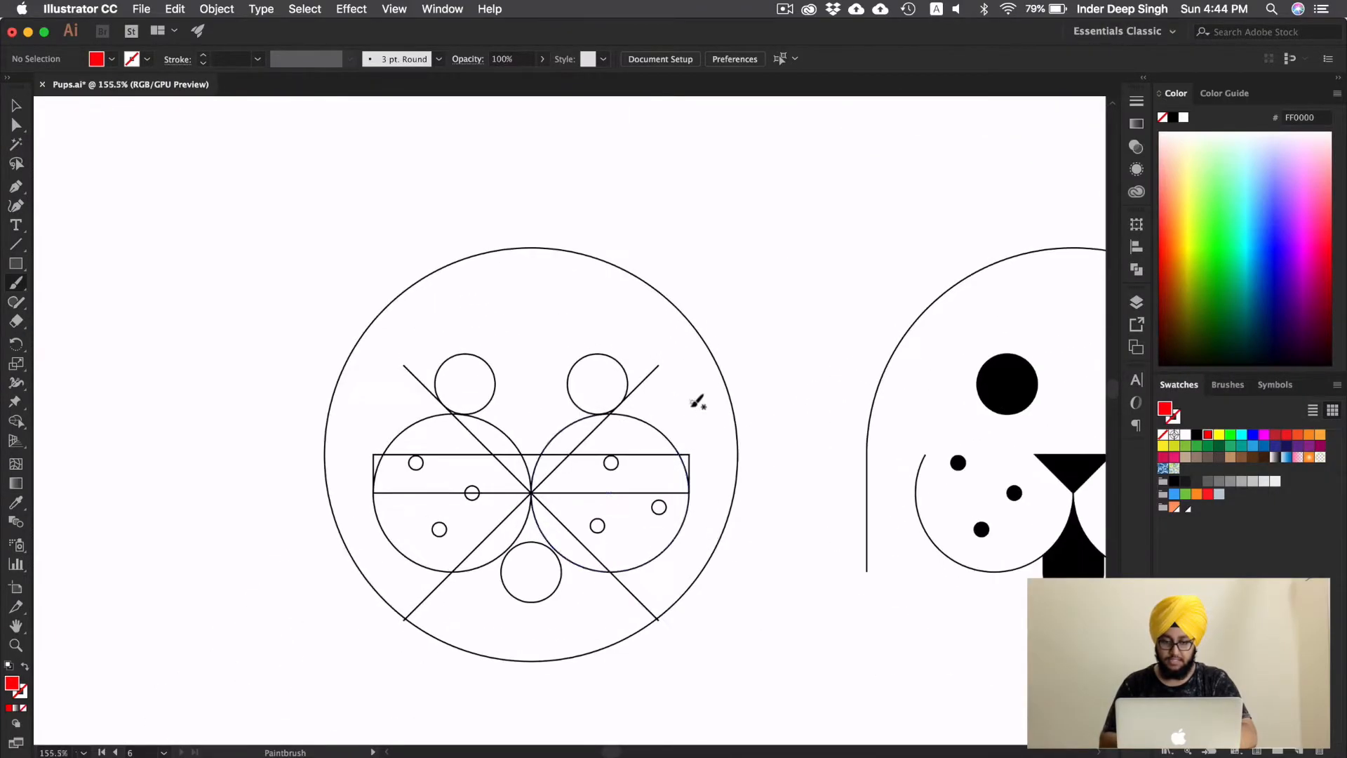
pyautogui.moveTo(651, 444); pyautogui.dragTo(657, 399)
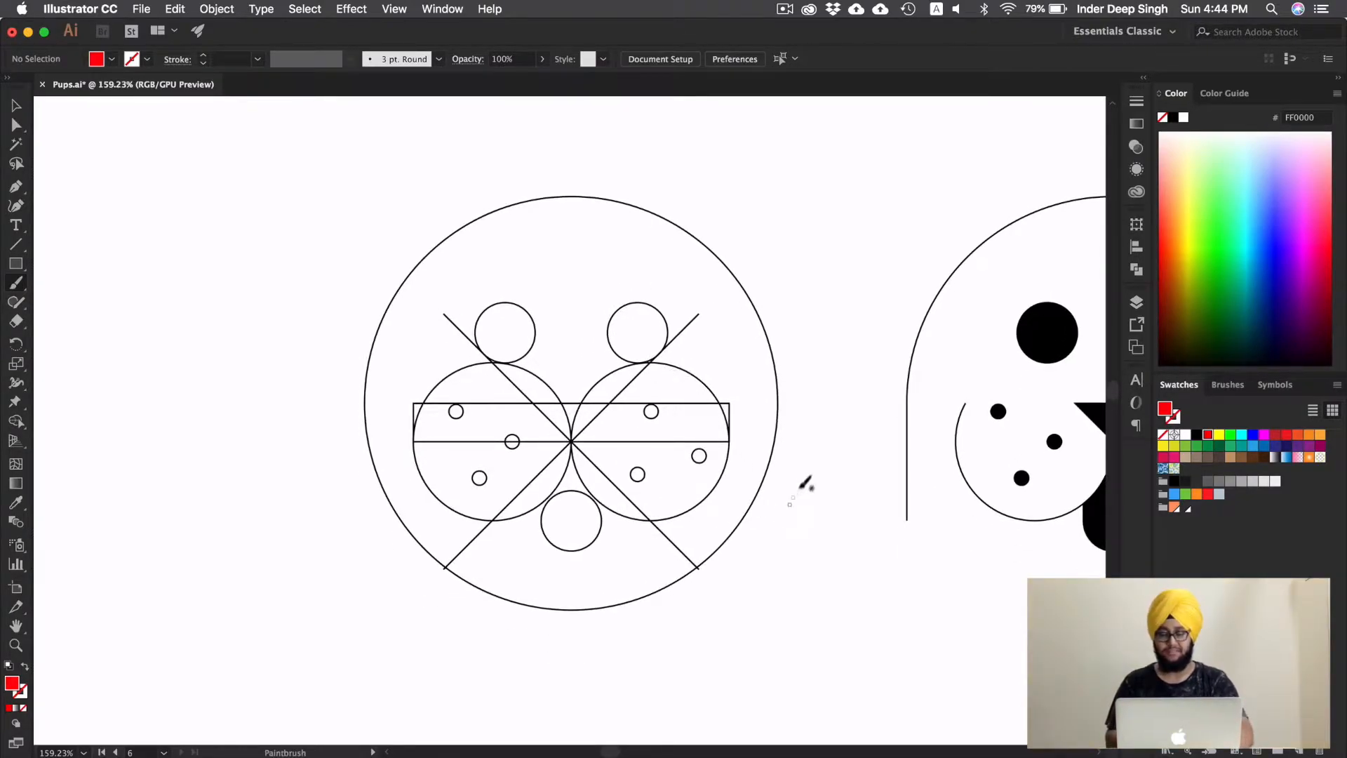
pyautogui.scroll(-3, 763, 397)
pyautogui.moveTo(779, 414); pyautogui.dragTo(631, 433)
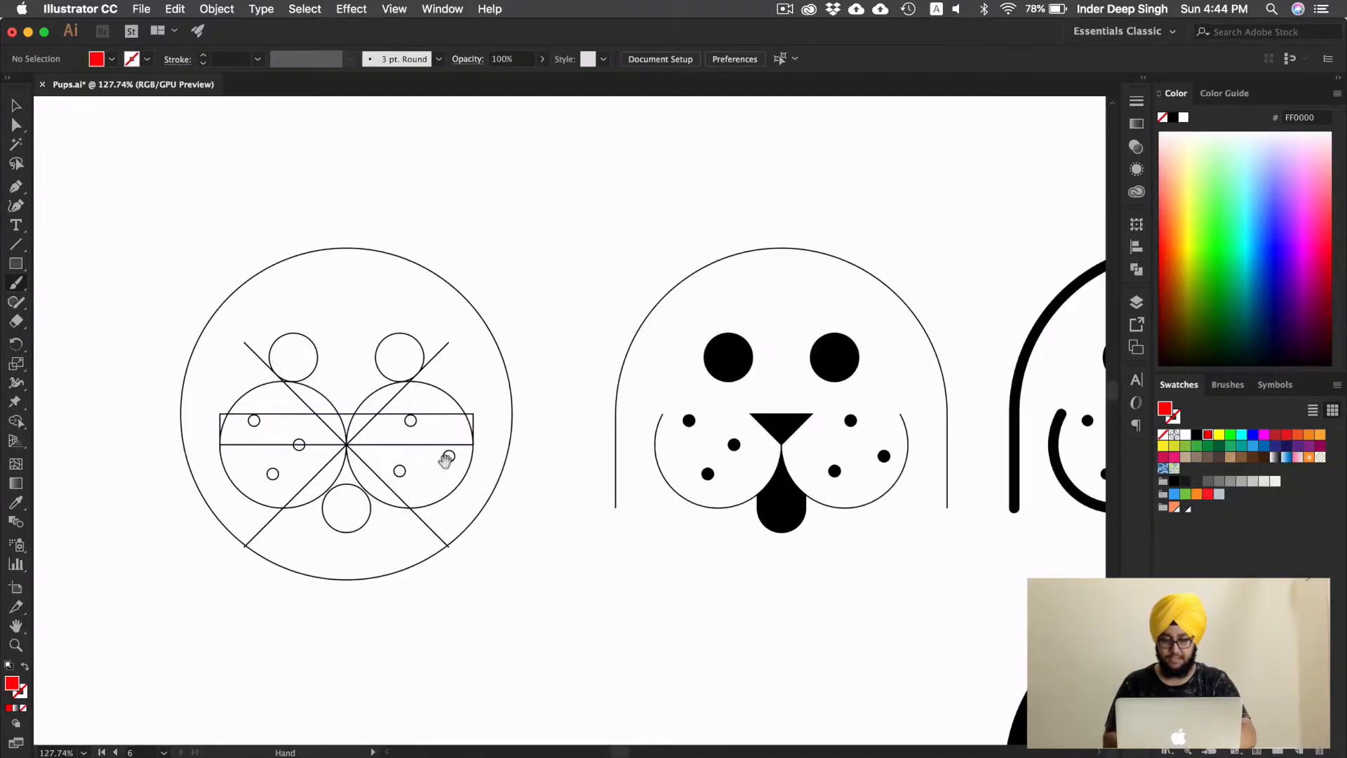
# Step: Duplicate the dog face's circle-and-line construction group directly above the original
pyautogui.scroll(-3, 491, 484)
pyautogui.press('v')
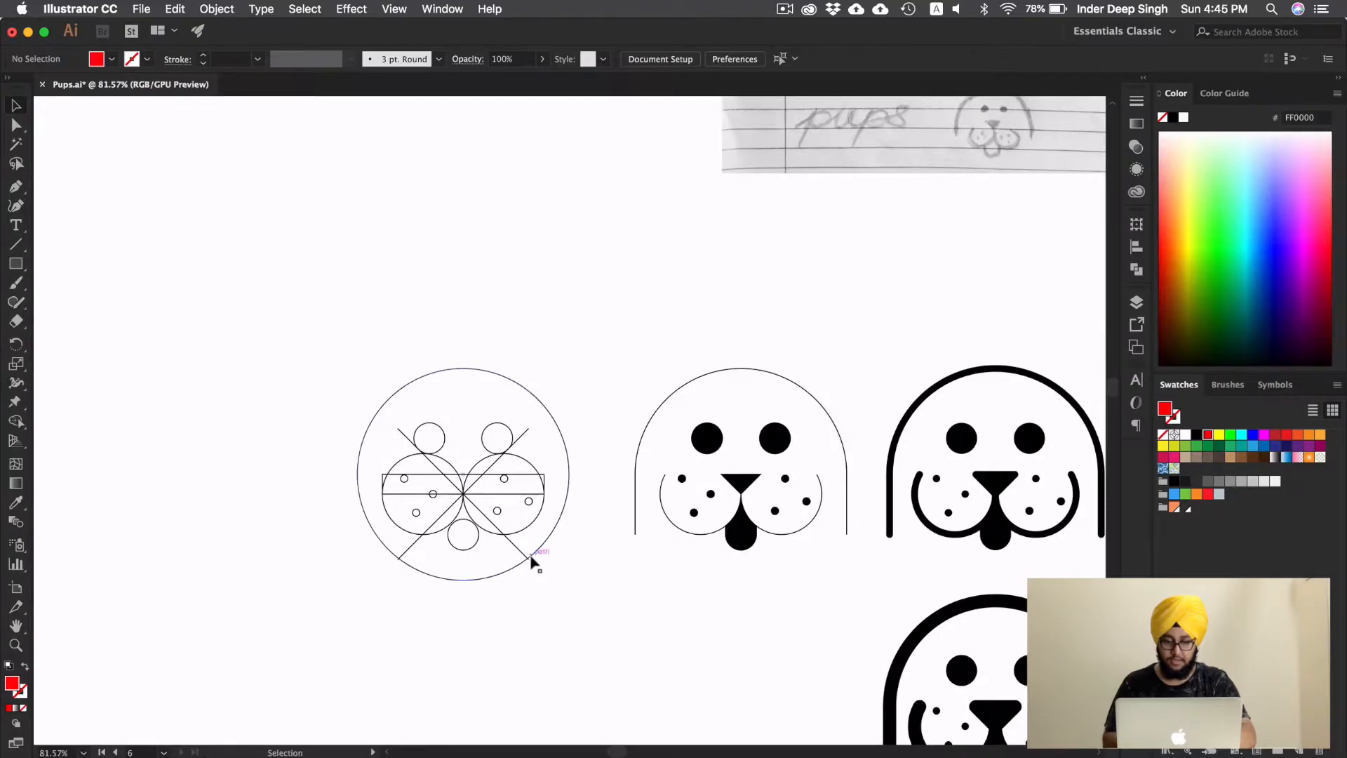
pyautogui.moveTo(527, 558); pyautogui.dragTo(551, 309)
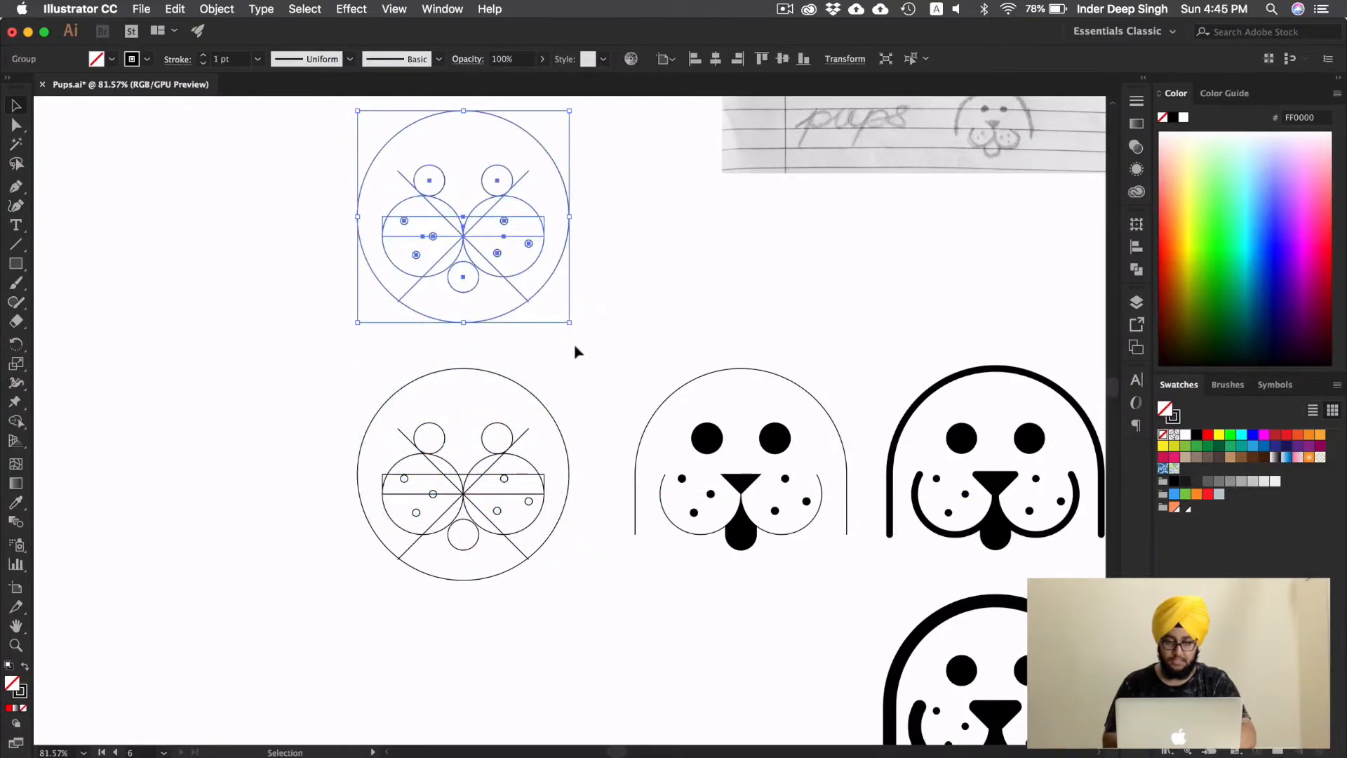
# Step: Delete the lowest anchor of the large head circle and the topmost anchor of the tongue circle in the duplicate
pyautogui.scroll(5, 604, 498)
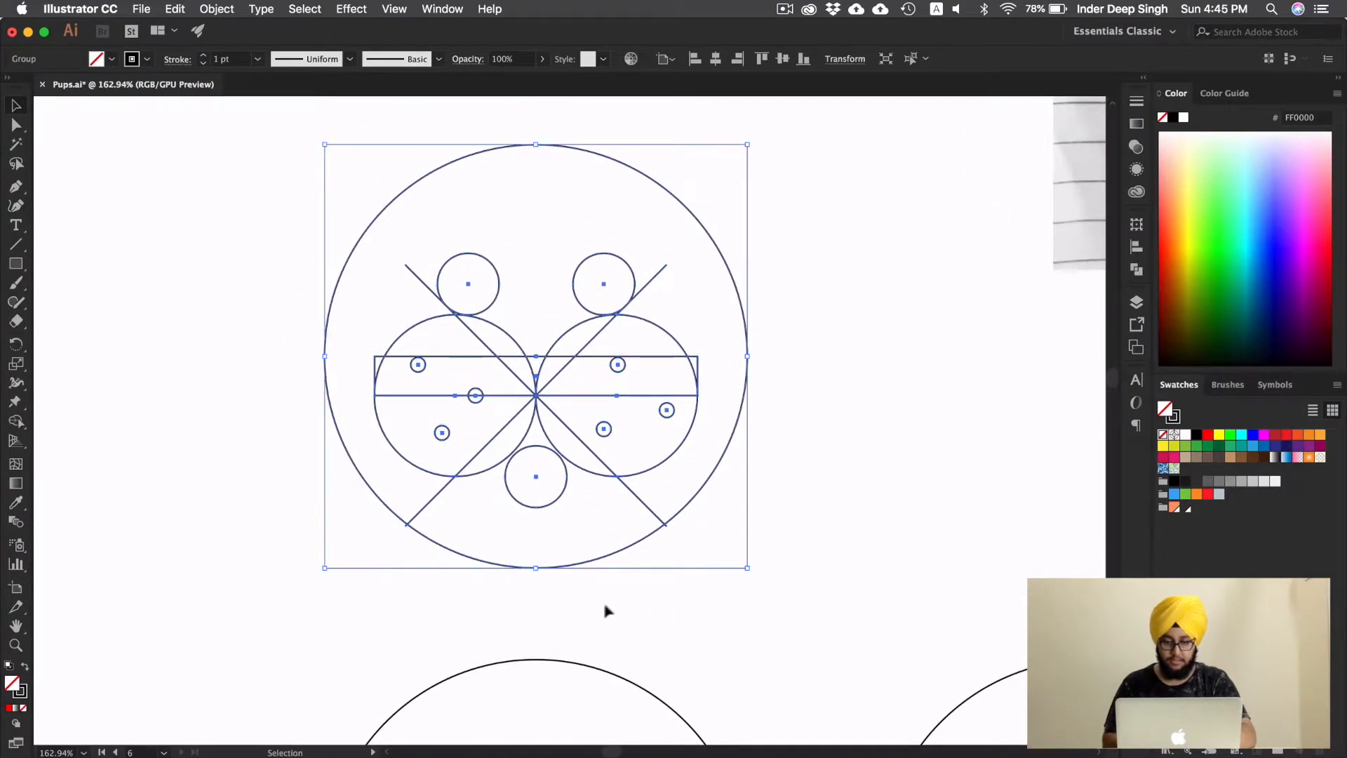
pyautogui.click(547, 596)
pyautogui.press('a')
pyautogui.click(536, 568)
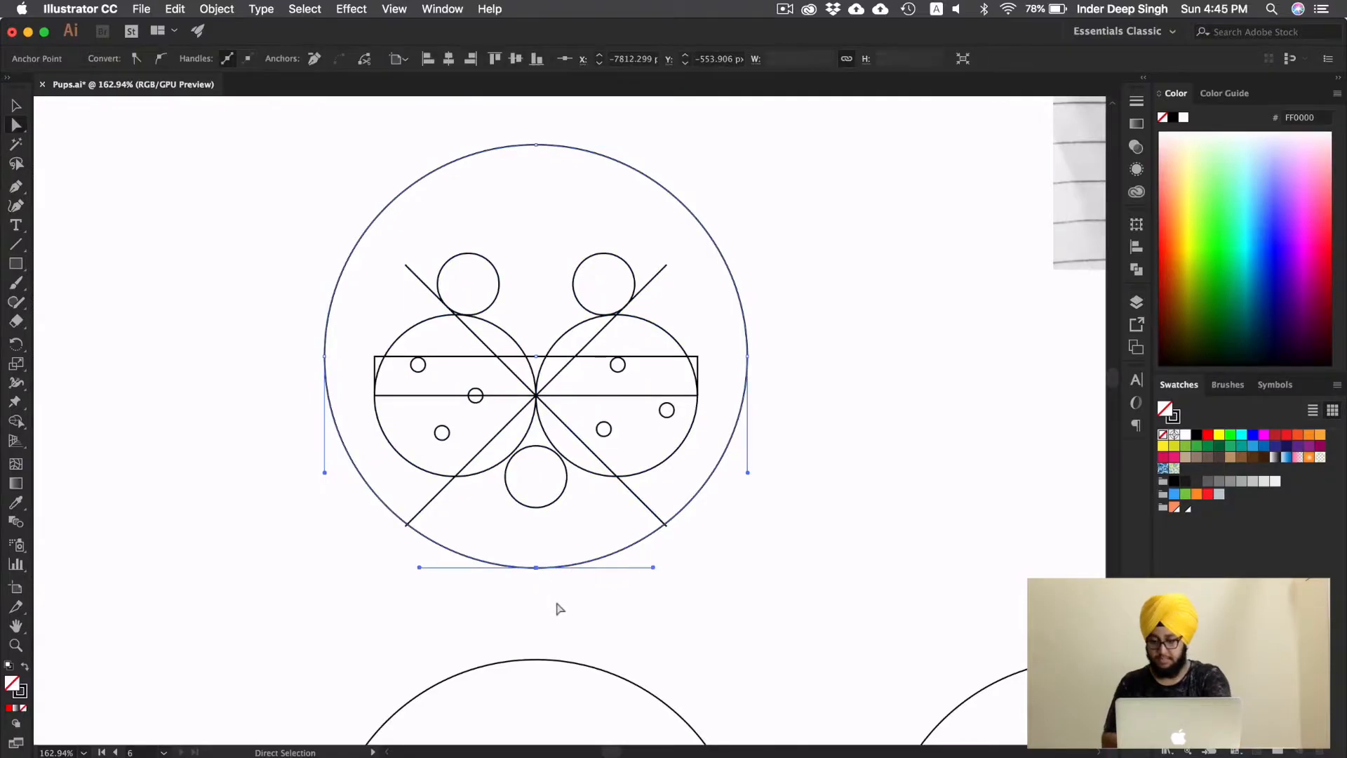
pyautogui.press('Delete')
pyautogui.click(566, 623)
pyautogui.click(537, 447)
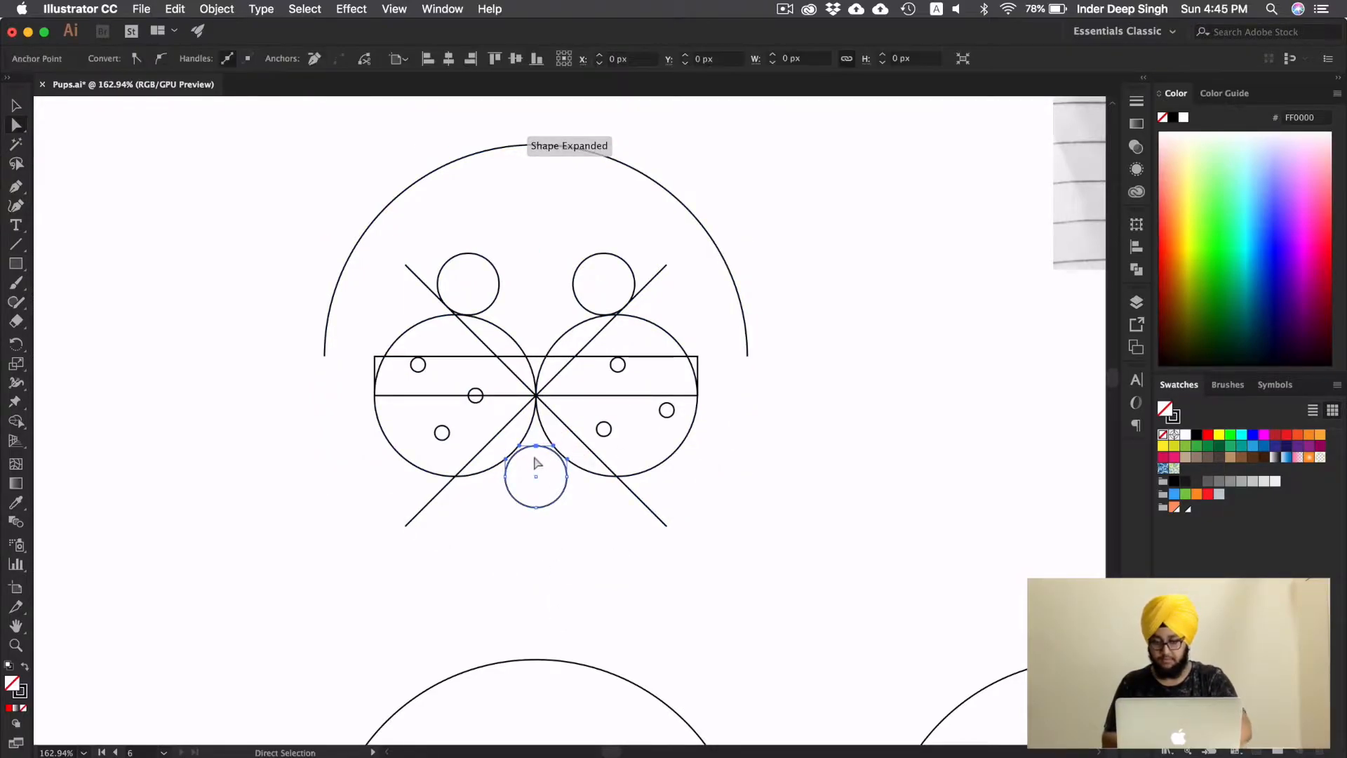
pyautogui.press('Delete')
pyautogui.press('v')
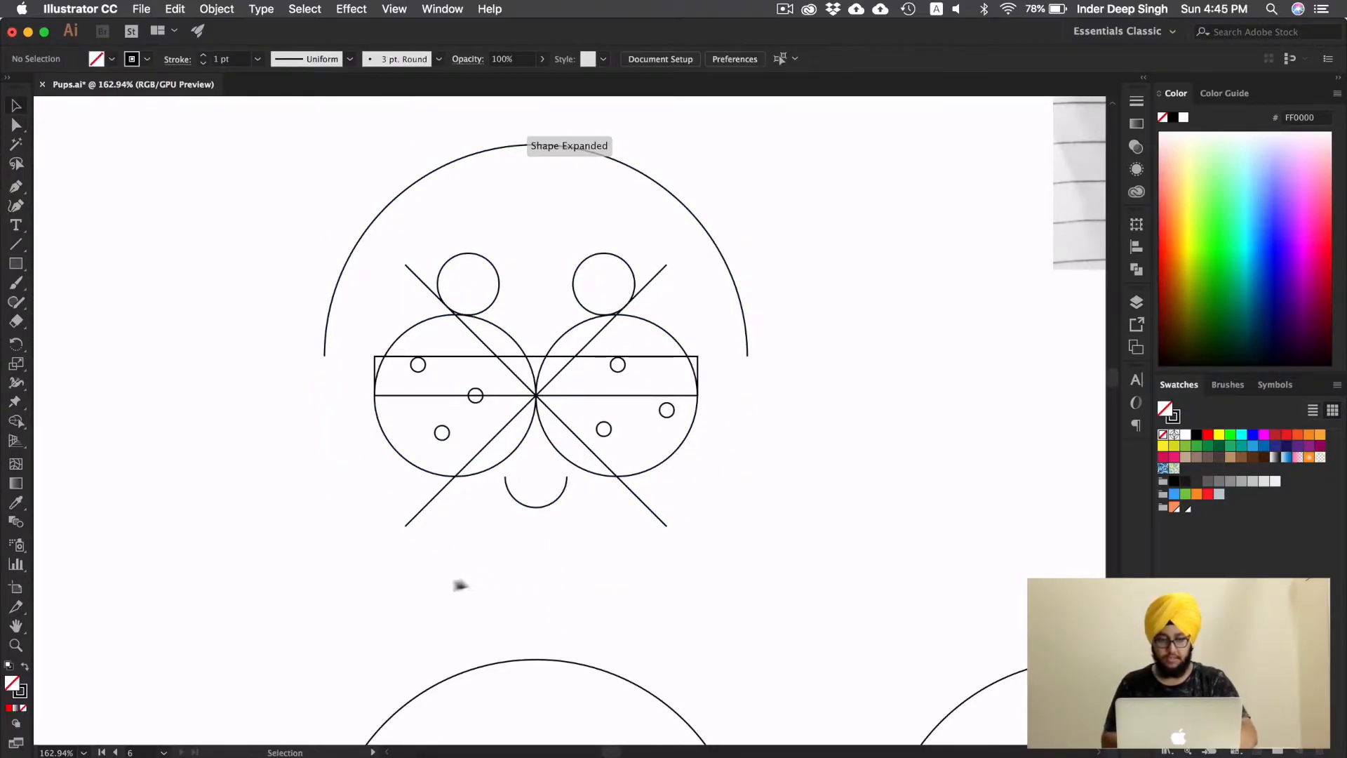
# Step: Use Shape Builder to remove the cheek areas above the rectangle and the parts of the diagonal lines above it
pyautogui.click(688, 204)
pyautogui.hotkey('shift', 'm')
pyautogui.scroll(3, 565, 360)
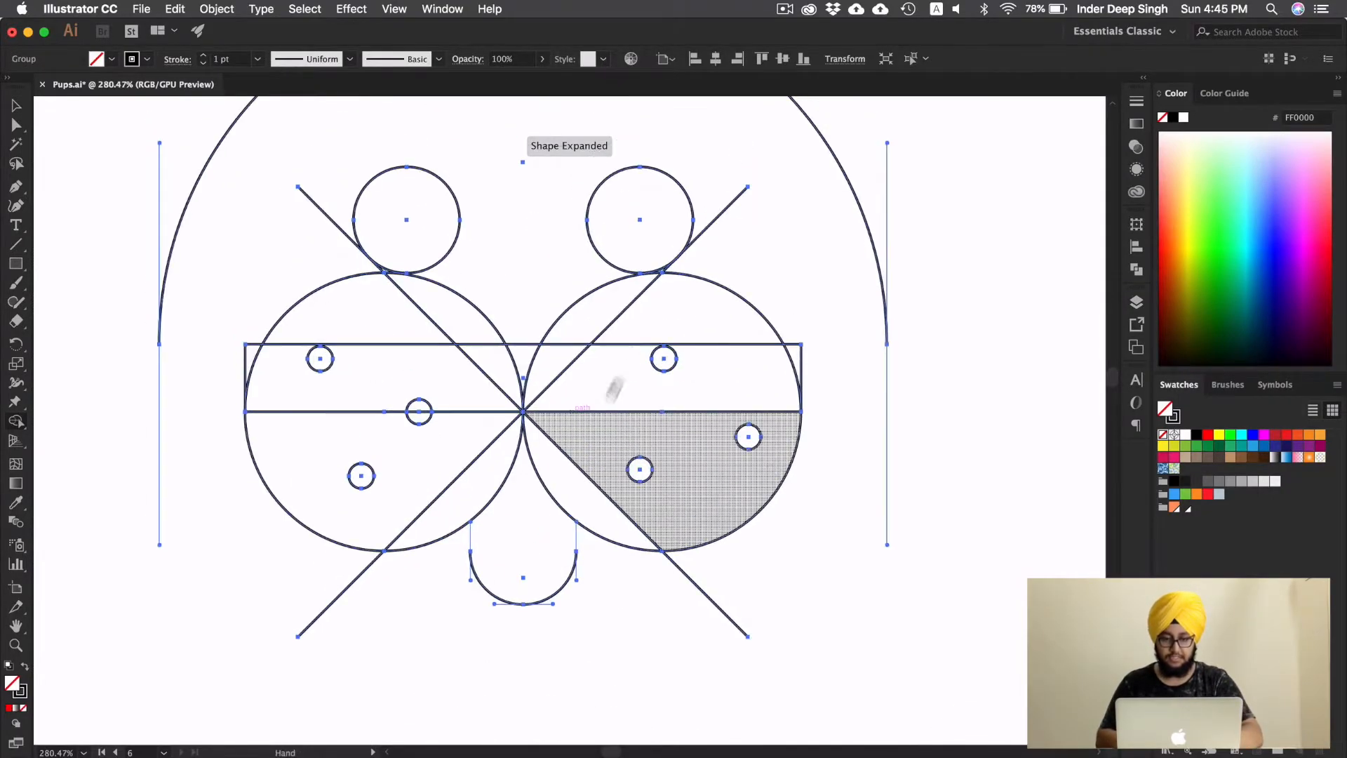
pyautogui.keyDown('alt'); pyautogui.click(667, 311); pyautogui.keyUp('alt')
pyautogui.keyDown('alt'); pyautogui.click(602, 301); pyautogui.keyUp('alt')
pyautogui.keyDown('alt'); pyautogui.click(456, 330); pyautogui.keyUp('alt')
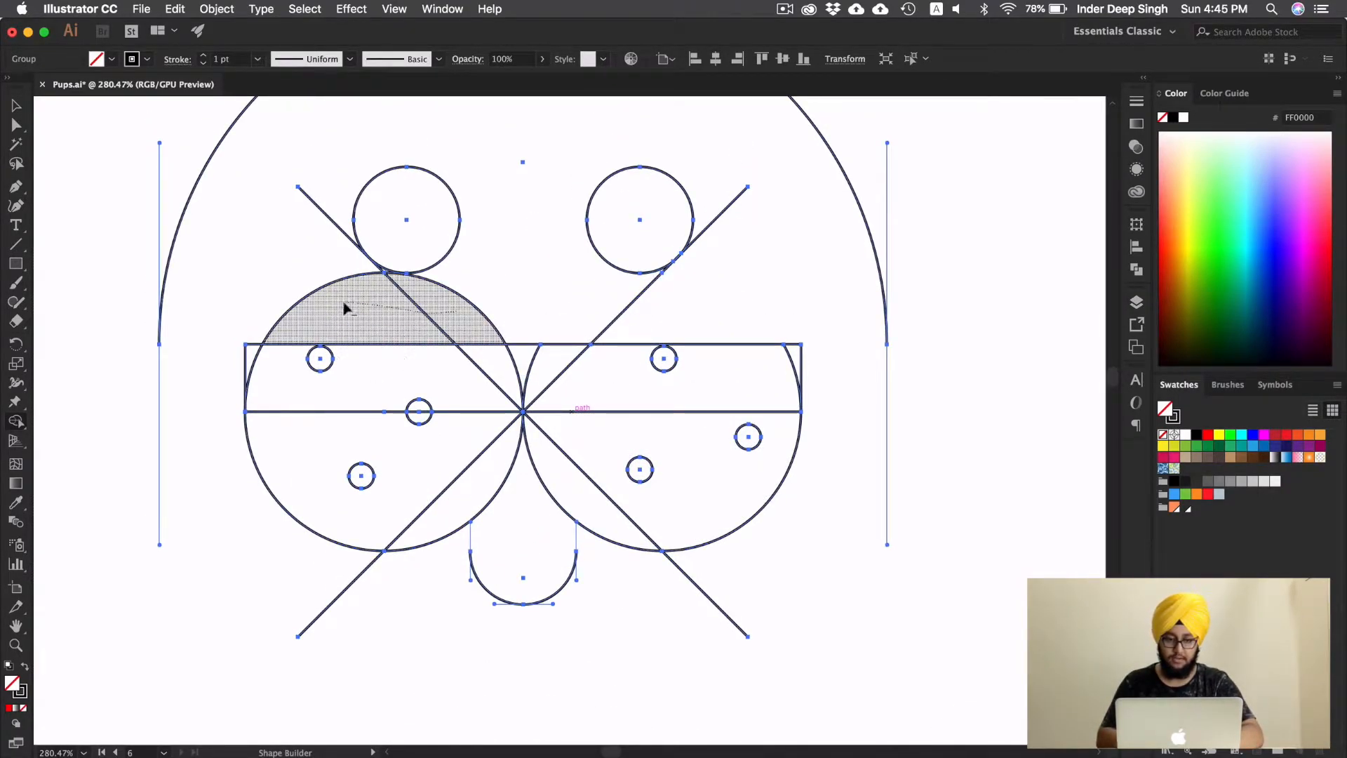
pyautogui.keyDown('alt'); pyautogui.click(346, 304); pyautogui.keyUp('alt')
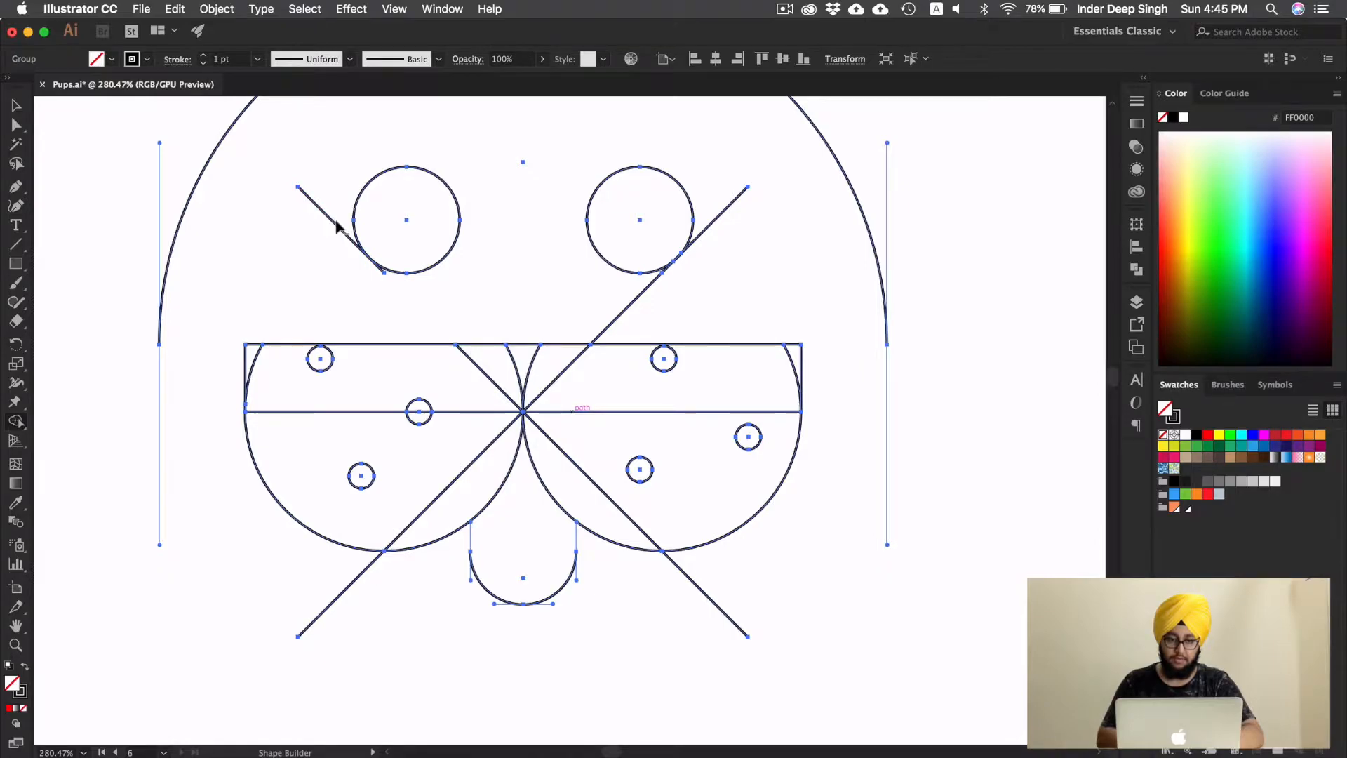
pyautogui.keyDown('alt'); pyautogui.click(327, 230); pyautogui.keyUp('alt')
pyautogui.keyDown('alt'); pyautogui.click(723, 211); pyautogui.keyUp('alt')
pyautogui.keyDown('alt'); pyautogui.click(628, 307); pyautogui.keyUp('alt')
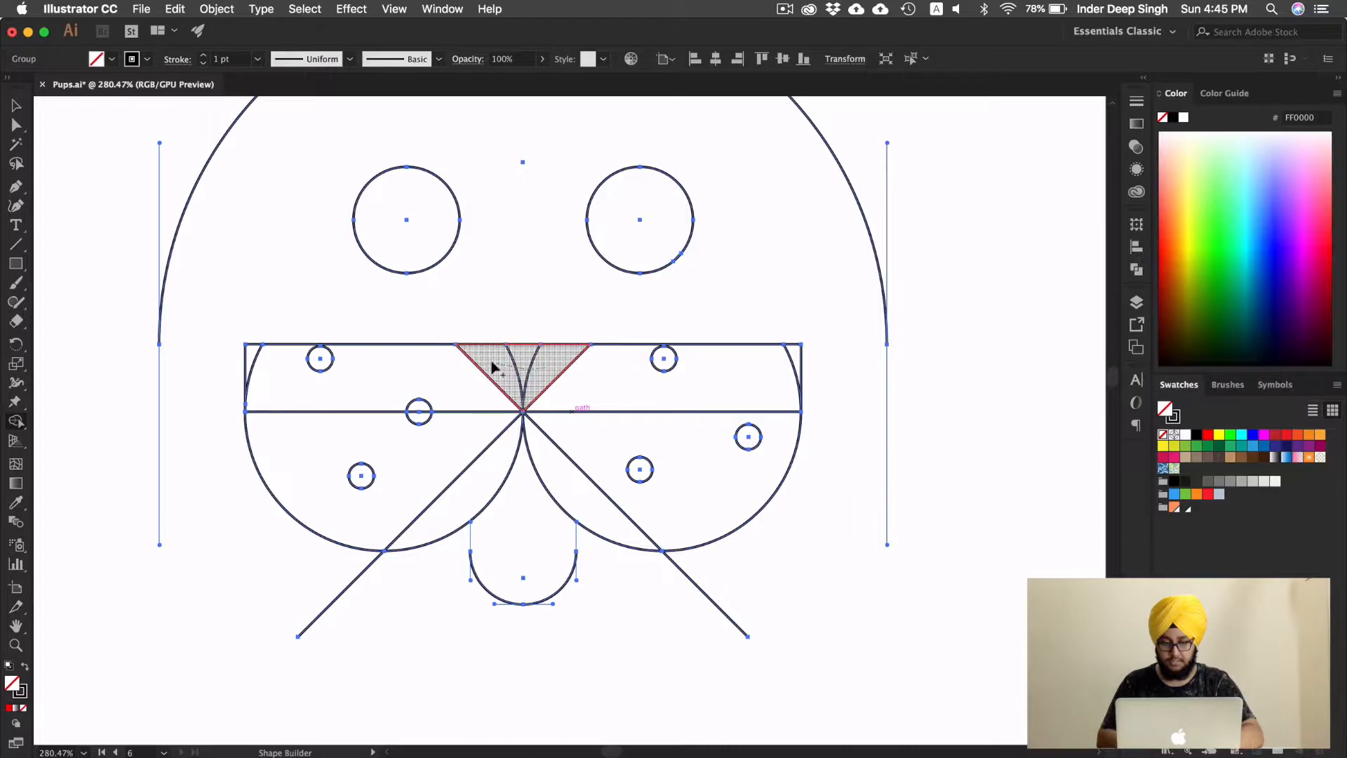
# Step: Merge the pieces of the nose triangle and of each cheek with Shape Builder, and remove the diagonals' ends below the cheeks
pyautogui.moveTo(595, 387)
pyautogui.mouseDown()
pyautogui.moveTo(567, 458)
pyautogui.moveTo(589, 397)
pyautogui.mouseUp()
pyautogui.moveTo(482, 472)
pyautogui.mouseDown()
pyautogui.moveTo(458, 383)
pyautogui.moveTo(421, 421)
pyautogui.mouseUp()
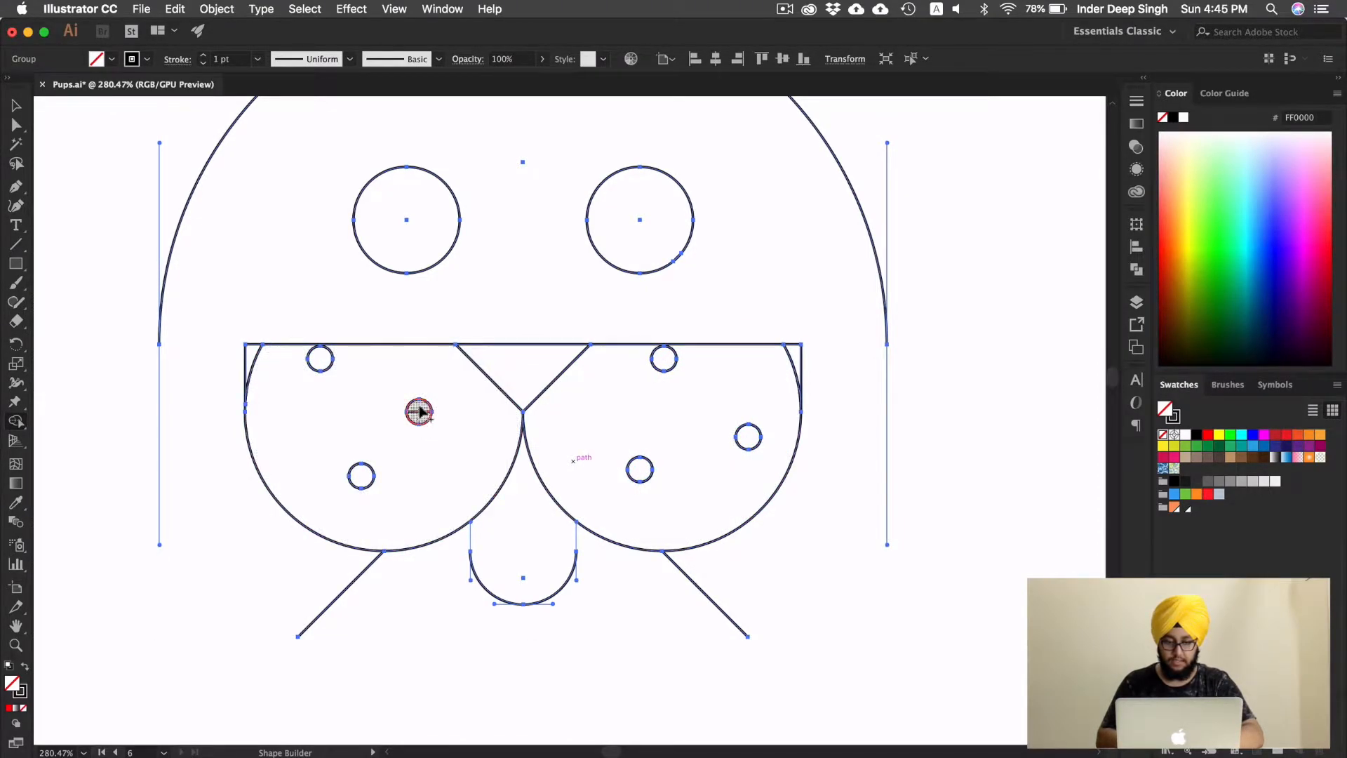
pyautogui.keyDown('alt'); pyautogui.click(322, 612); pyautogui.keyUp('alt')
pyautogui.keyDown('alt'); pyautogui.click(695, 582); pyautogui.keyUp('alt')
pyautogui.press('v')
pyautogui.click(586, 654)
# Step: Remove the two small rectangle corners outside the cheek curves with Shape Builder
pyautogui.scroll(-5, 596, 651)
pyautogui.scroll(4, 597, 651)
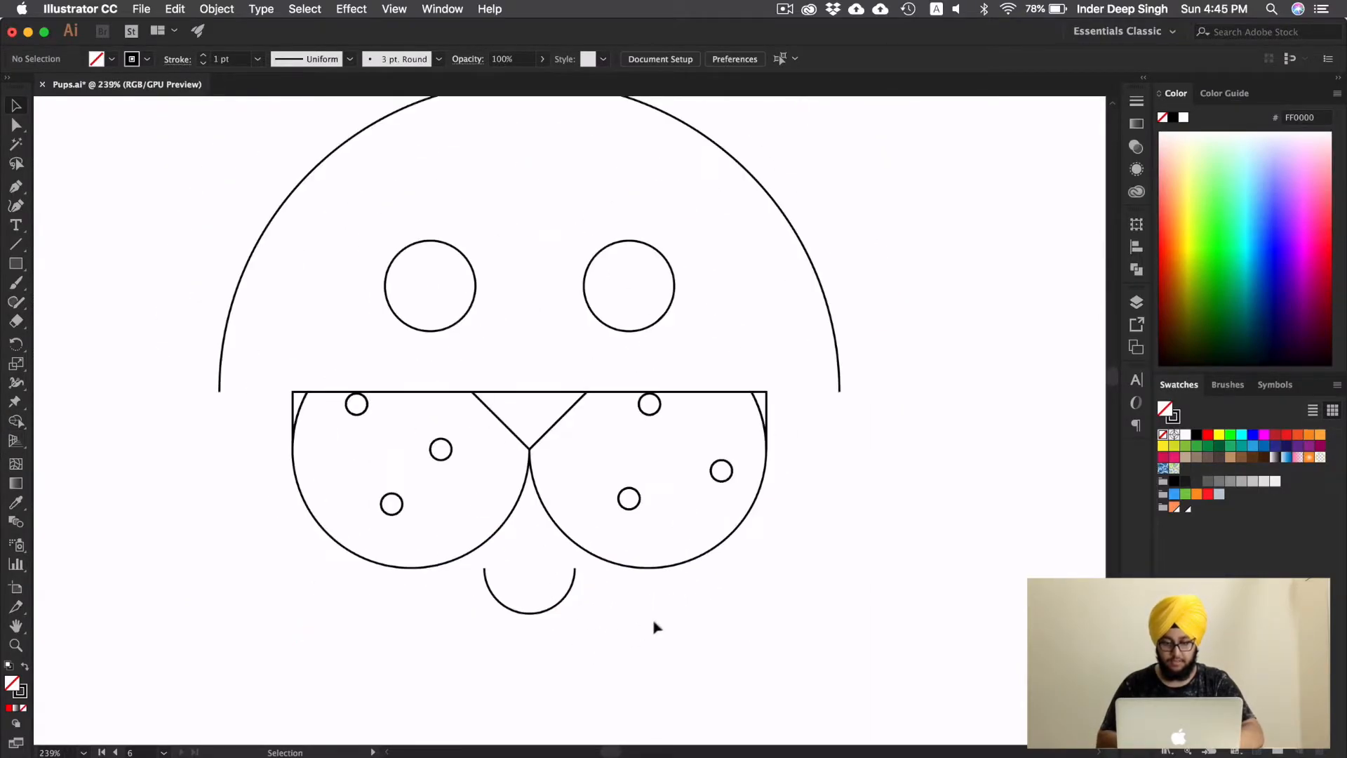
pyautogui.press('super+a')
pyautogui.hotkey('shift', 'm')
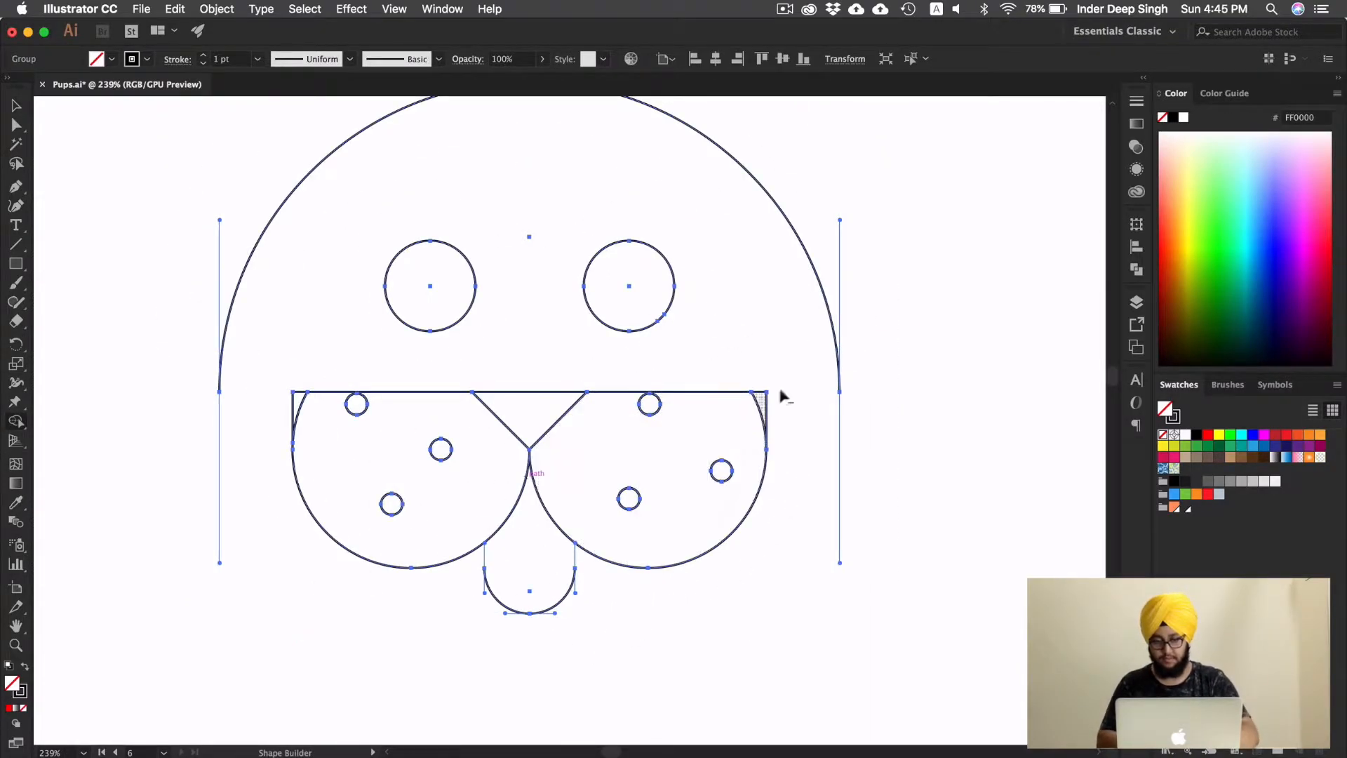
pyautogui.keyDown('alt'); pyautogui.click(297, 403); pyautogui.keyUp('alt')
pyautogui.press('v')
pyautogui.click(399, 610)
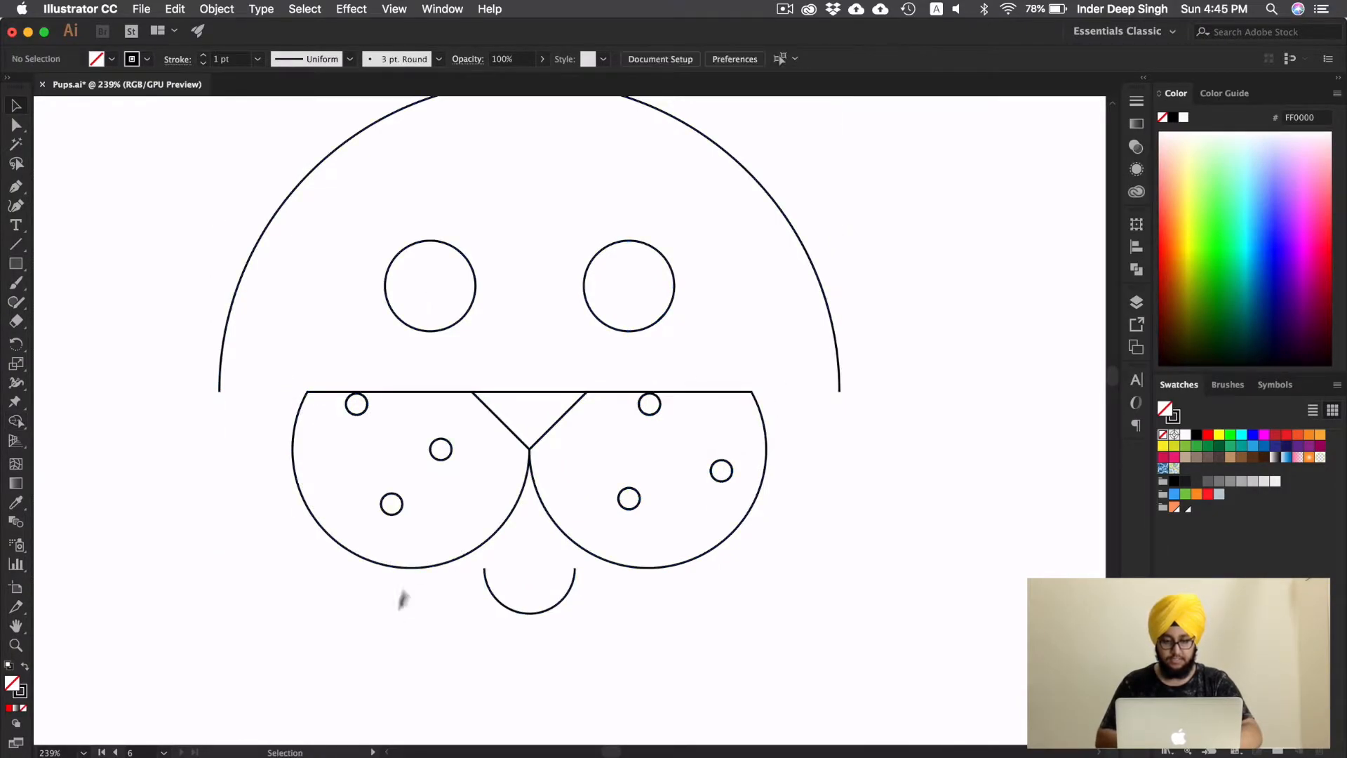
# Step: Try to cut the left cheek's straight top edge at both ends with the Scissors tool
pyautogui.press('super+a')
pyautogui.press('c')
pyautogui.click(307, 391)
pyautogui.click(472, 392)
pyautogui.press('v')
pyautogui.click(397, 355)
pyautogui.click(315, 393)
pyautogui.click(307, 379)
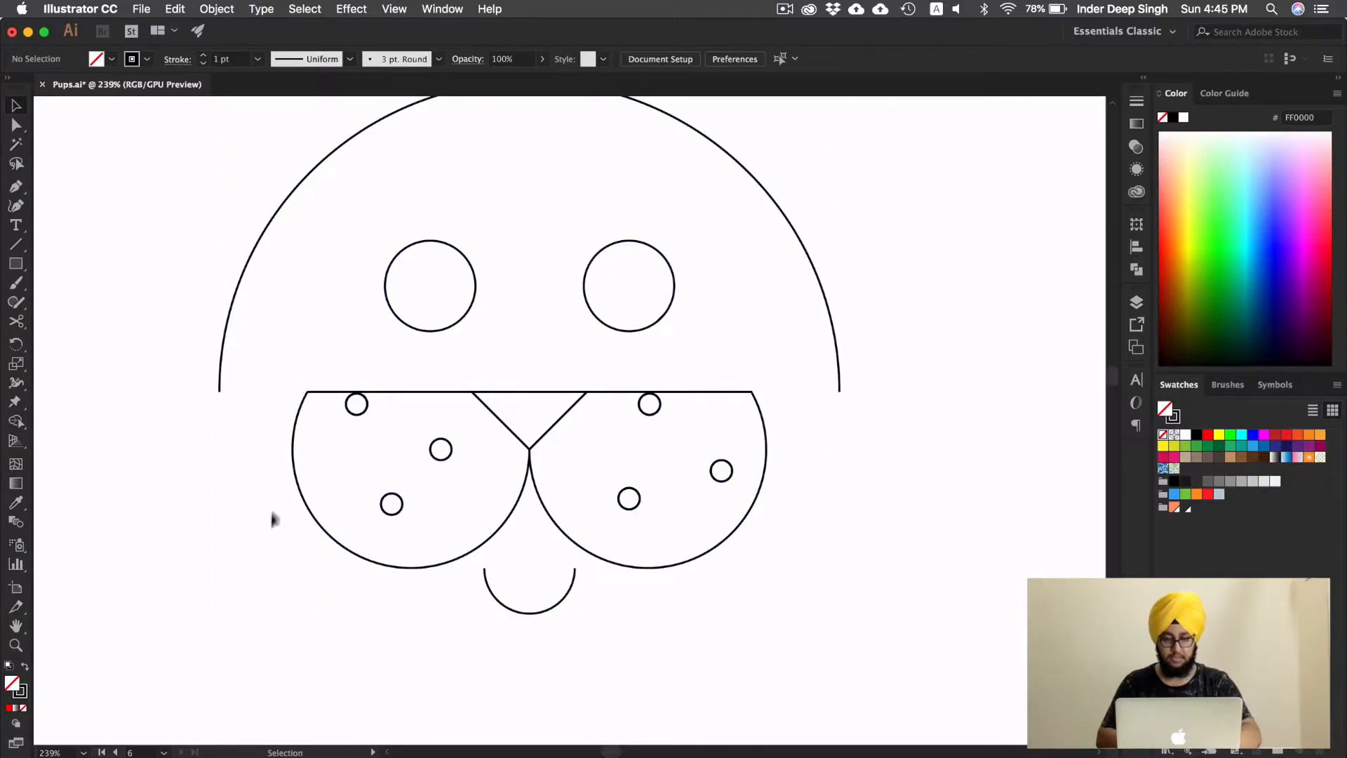
# Step: Ungroup the face artwork, cut the left cheek at its outer upper corner and delete its straight top edge
pyautogui.press('super+a')
pyautogui.press('super+shift+g')
pyautogui.click(262, 550)
pyautogui.press('a')
pyautogui.moveTo(284, 374); pyautogui.dragTo(332, 410)
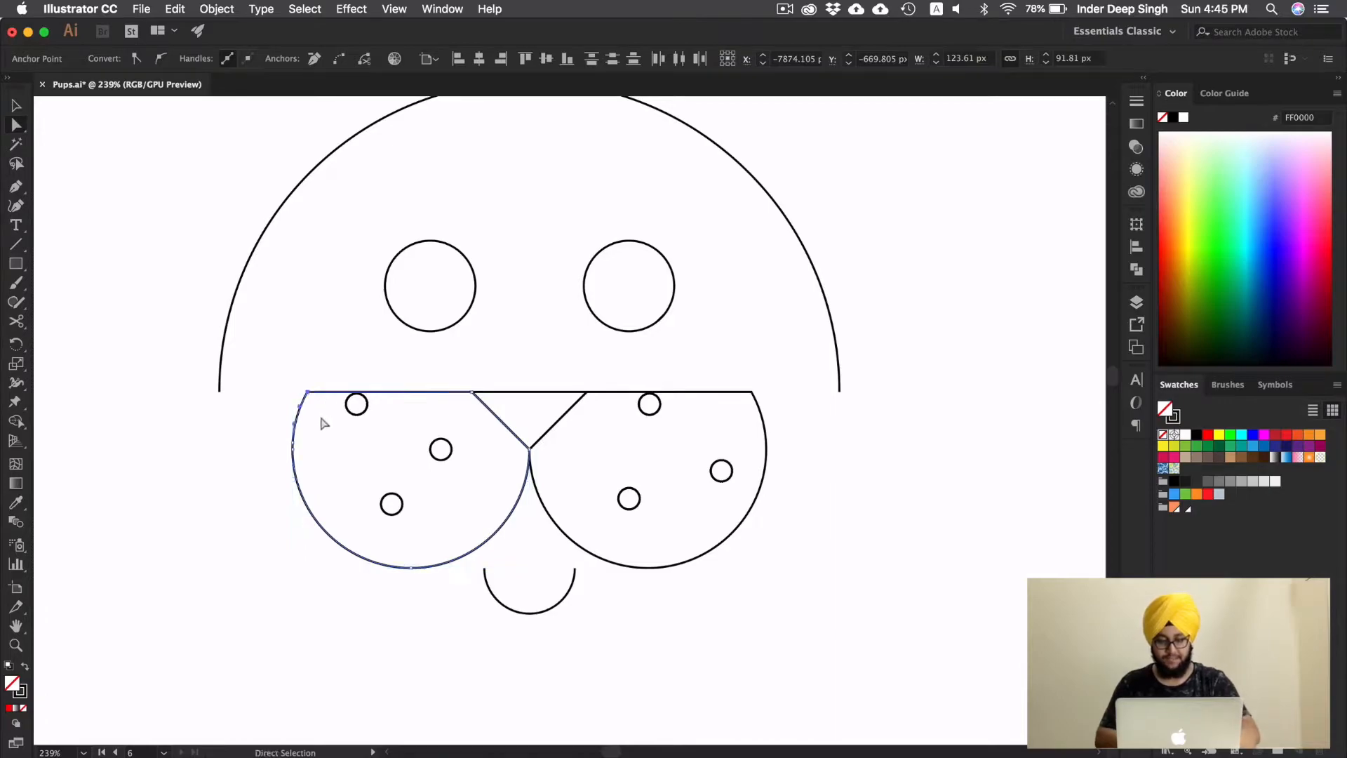
pyautogui.click(283, 409)
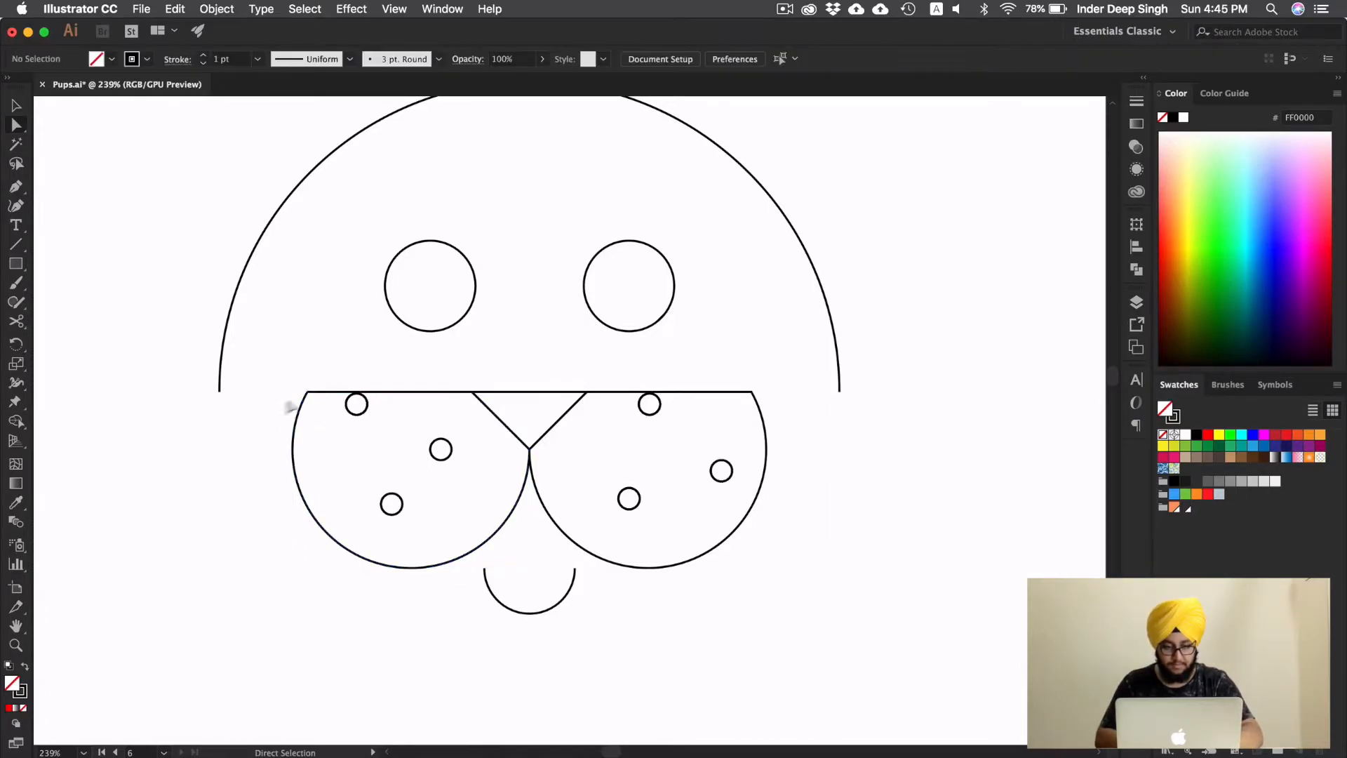
pyautogui.press('c')
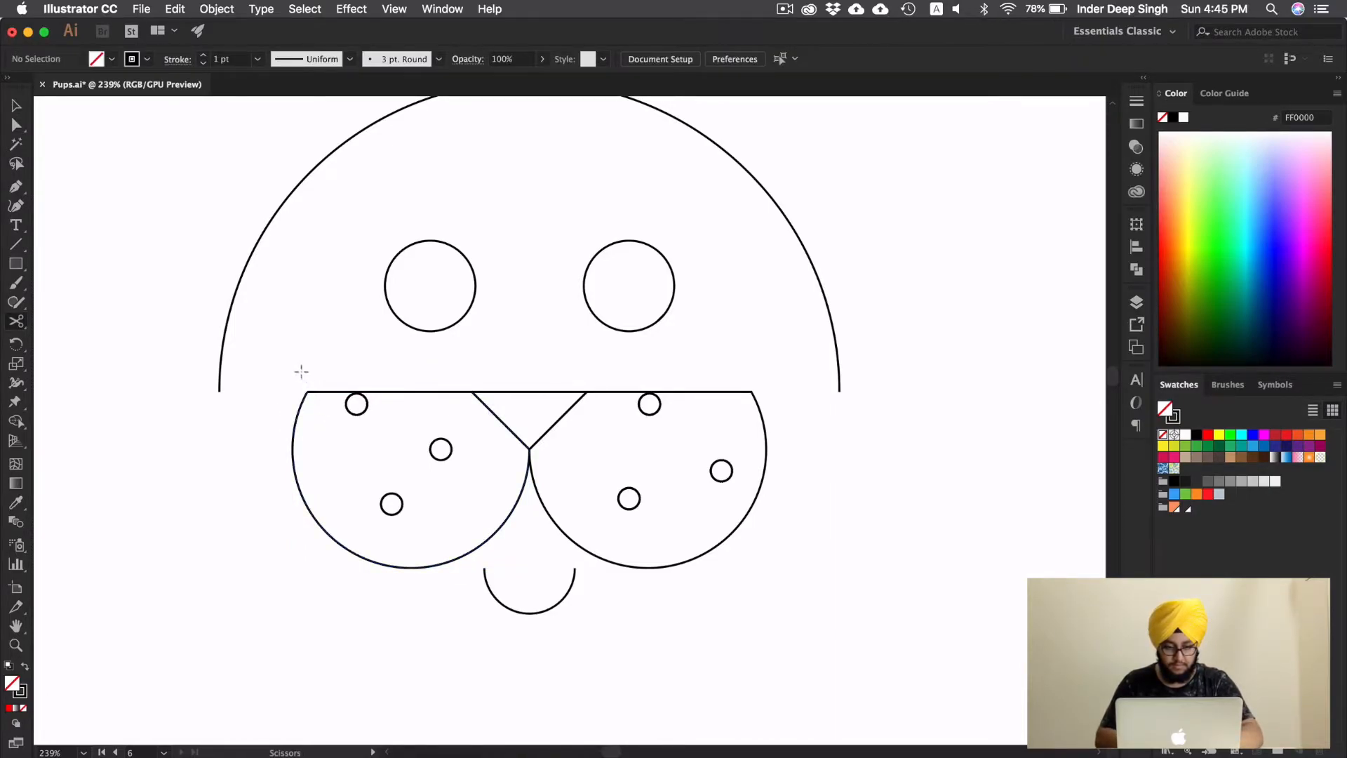
pyautogui.keyDown('super'); pyautogui.click(307, 391); pyautogui.keyUp('super')
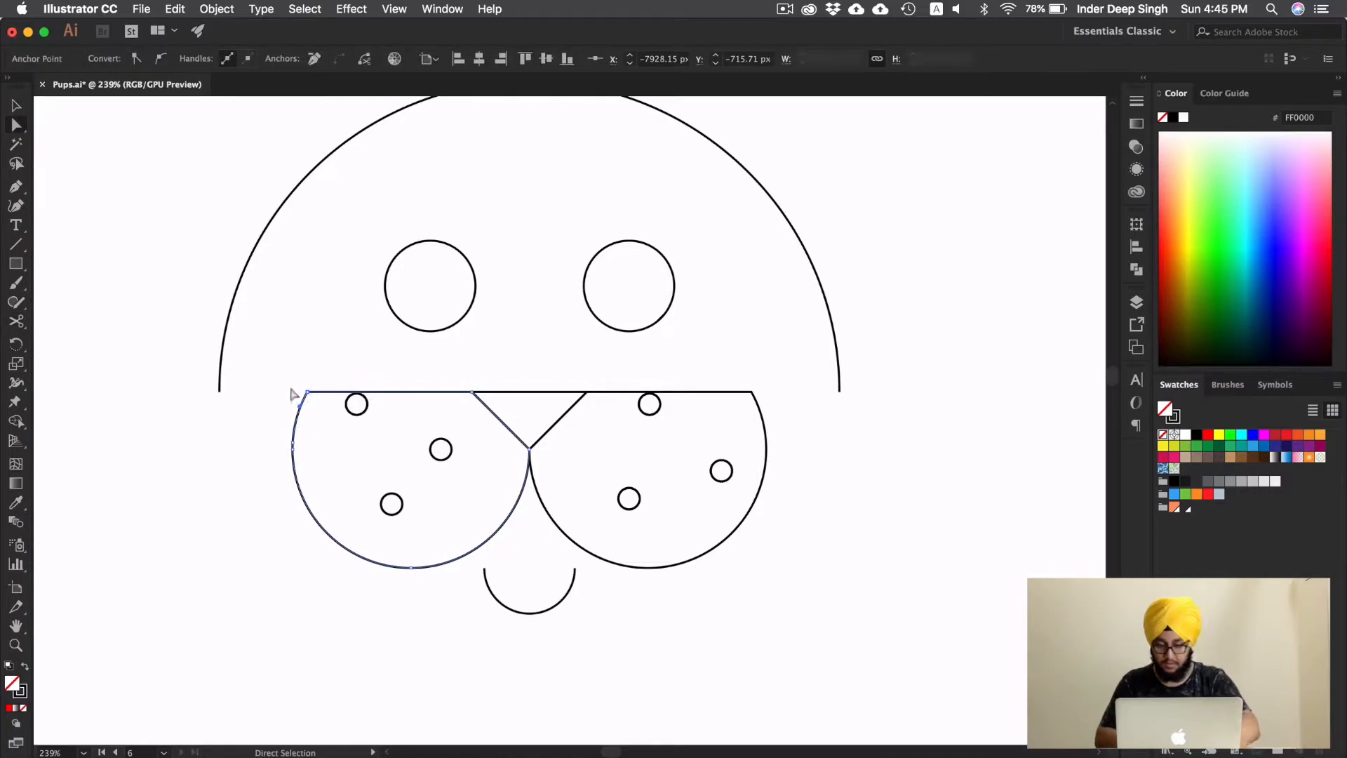
pyautogui.press('Delete')
# Step: Cut the right cheek at its outer upper corner and delete its straight top edge
pyautogui.moveTo(749, 399); pyautogui.dragTo(743, 410)
pyautogui.keyDown('super'); pyautogui.click(770, 372); pyautogui.keyUp('super')
pyautogui.click(751, 391)
pyautogui.press('Delete')
pyautogui.click(774, 384)
pyautogui.moveTo(759, 388); pyautogui.dragTo(726, 406)
# Step: Extend both ends of the tongue arc straight up to the cheek curves with the Pen tool
pyautogui.moveTo(851, 478); pyautogui.dragTo(708, 369)
pyautogui.moveTo(602, 387); pyautogui.dragTo(806, 510)
pyautogui.press('p')
pyautogui.click(612, 471)
pyautogui.click(613, 441)
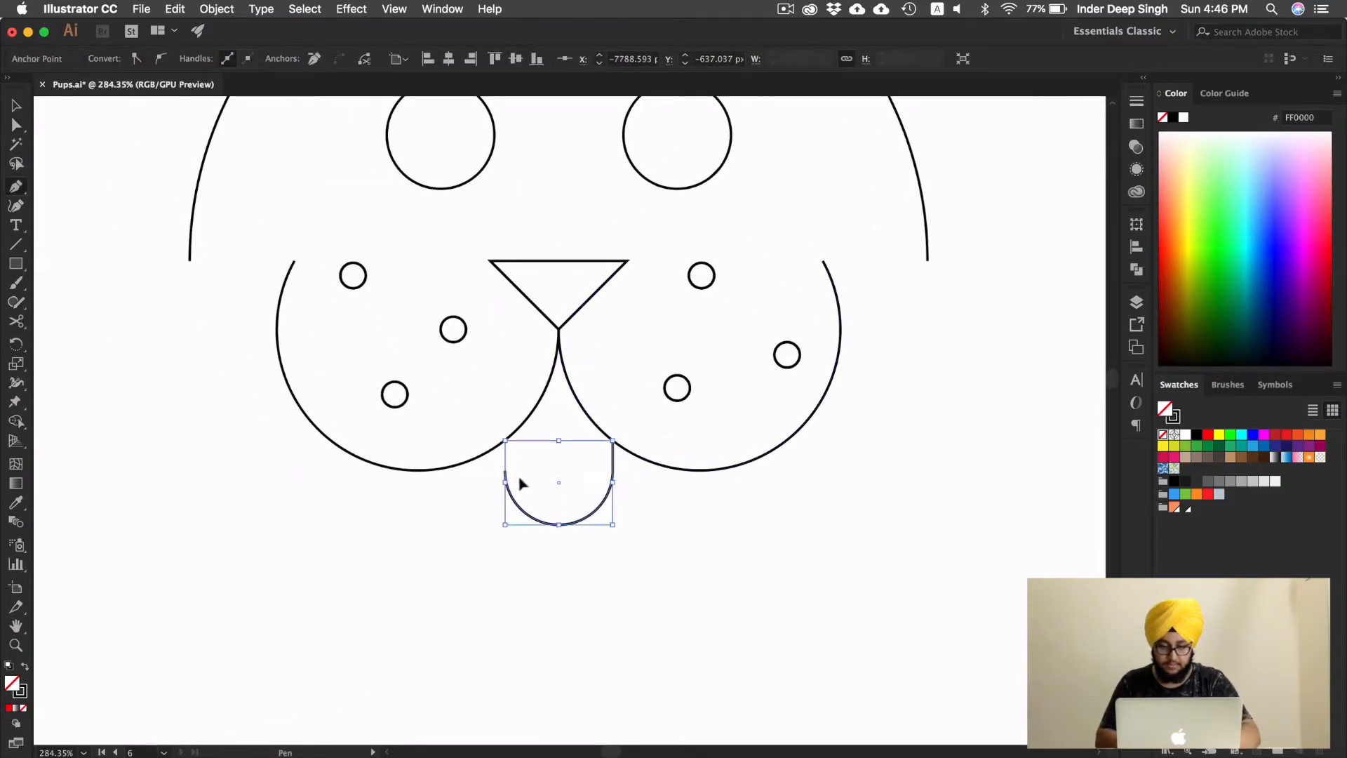
pyautogui.keyDown('super'); pyautogui.click(477, 602); pyautogui.keyUp('super')
pyautogui.click(505, 471)
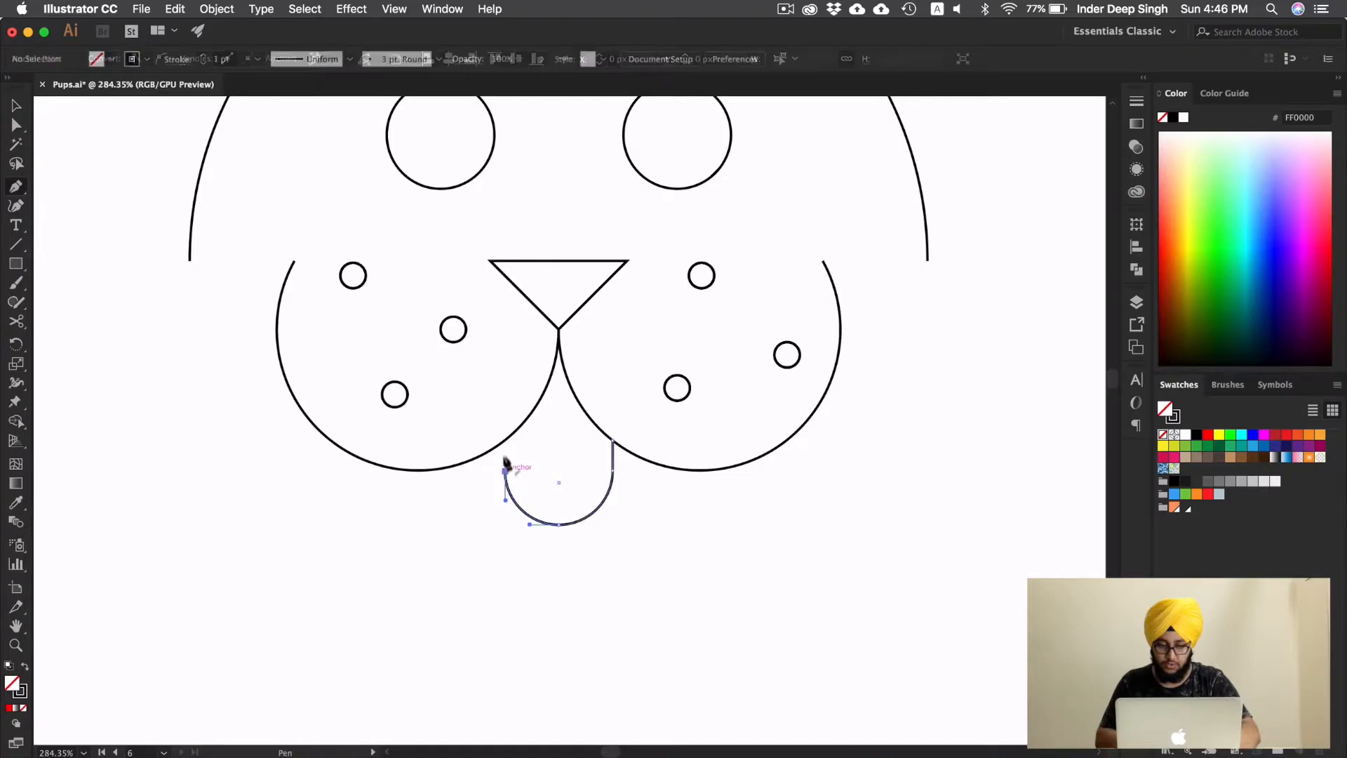
pyautogui.click(505, 440)
pyautogui.press('v')
pyautogui.click(541, 582)
# Step: Extend the right end of the head arc straight down to the level of the cheeks' lowest point with the Pen tool
pyautogui.moveTo(541, 582); pyautogui.dragTo(509, 582)
pyautogui.moveTo(667, 578); pyautogui.dragTo(611, 582)
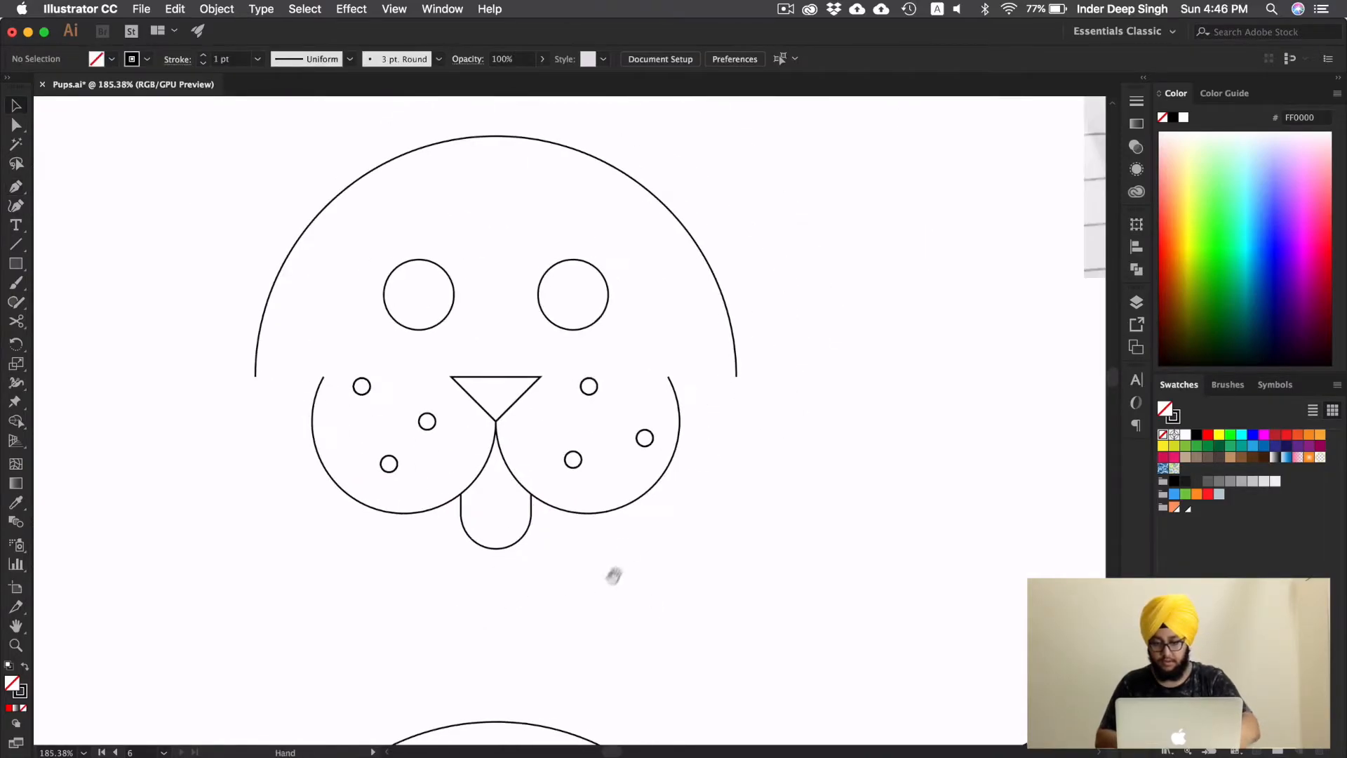
pyautogui.press('p')
pyautogui.moveTo(737, 377); pyautogui.dragTo(736, 510)
pyautogui.click(736, 513)
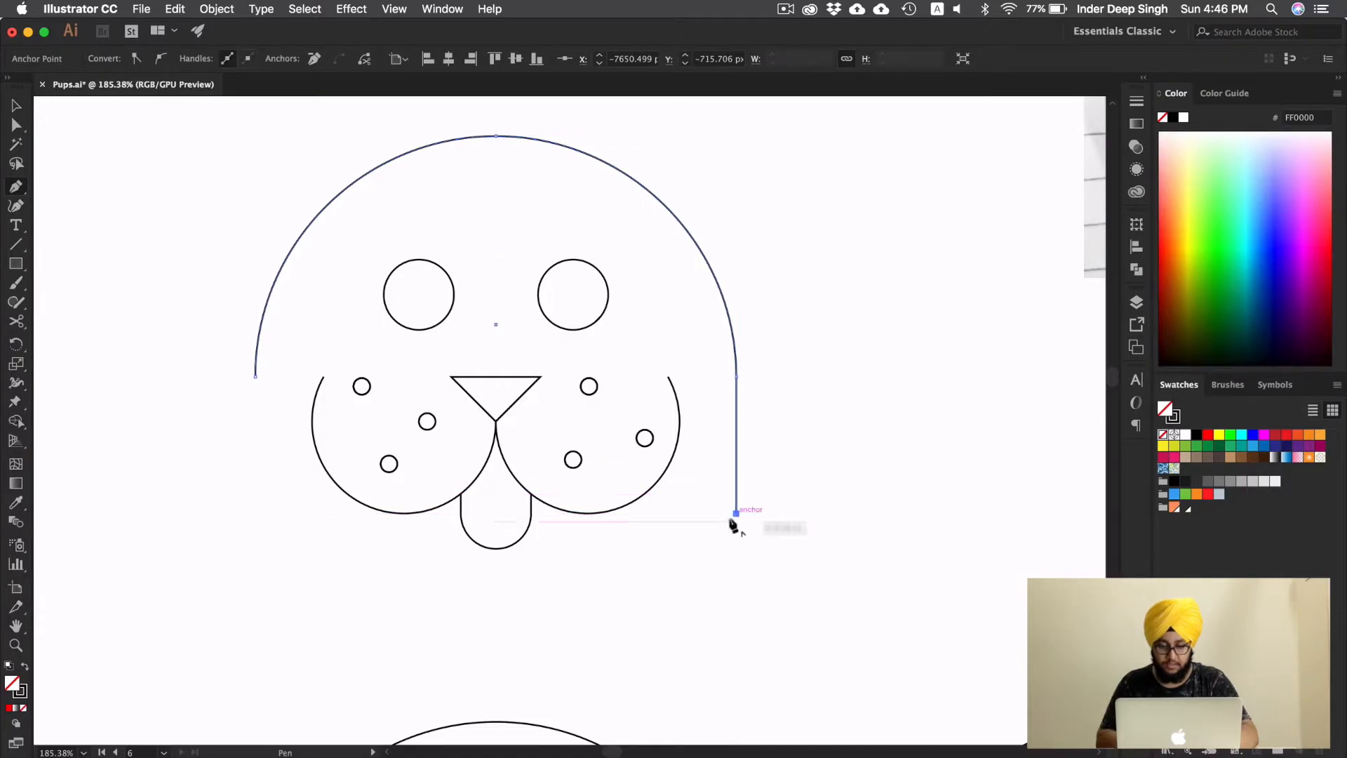
pyautogui.press('v')
pyautogui.click(634, 587)
# Step: Extend the left end of the head arc straight down to match the height of the opposite side line
pyautogui.press('p')
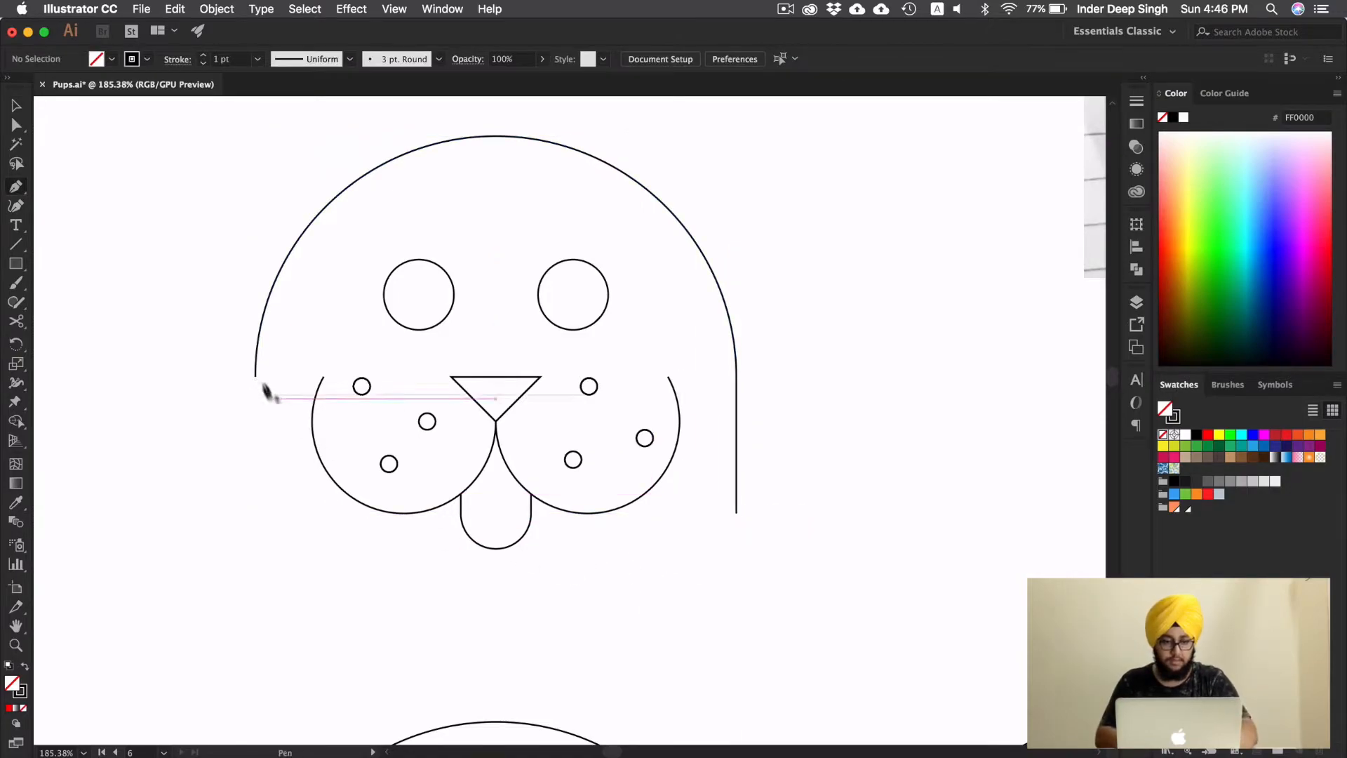
pyautogui.moveTo(256, 377); pyautogui.dragTo(255, 516)
pyautogui.click(255, 513)
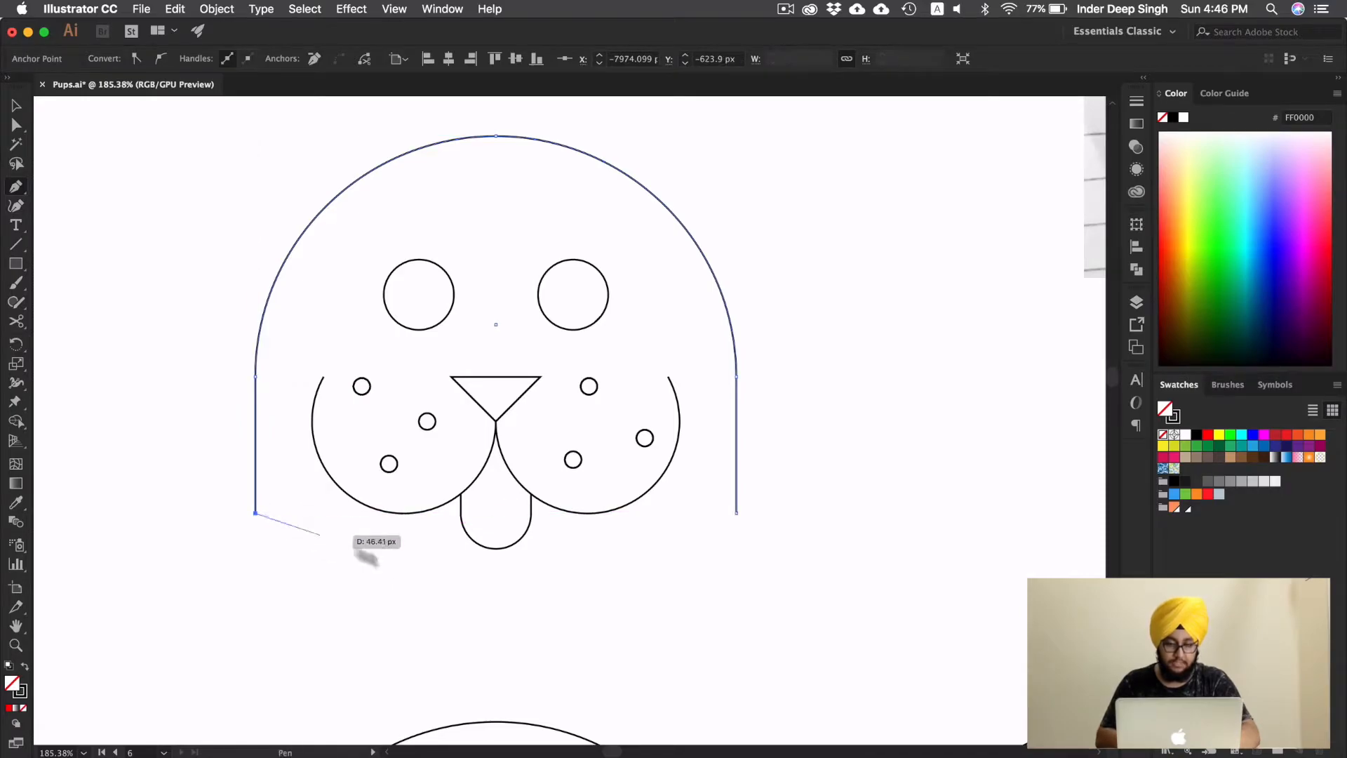
pyautogui.press('v')
pyautogui.click(472, 620)
# Step: Compare the cleaned-up outline face with the original construction, the filled thin-line version and the thick-stroke version
pyautogui.scroll(-5, 472, 620)
pyautogui.scroll(-3, 605, 448)
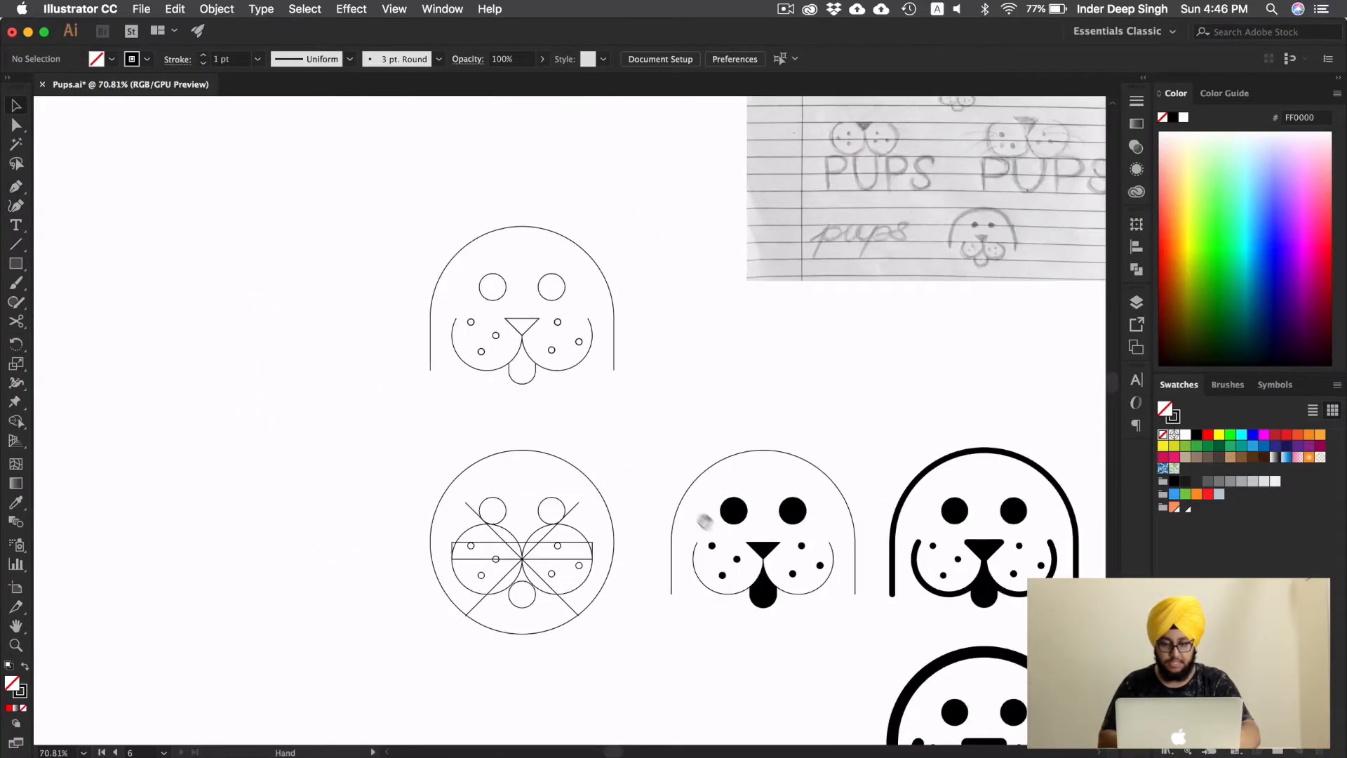
pyautogui.hscroll(3, 584, 595)
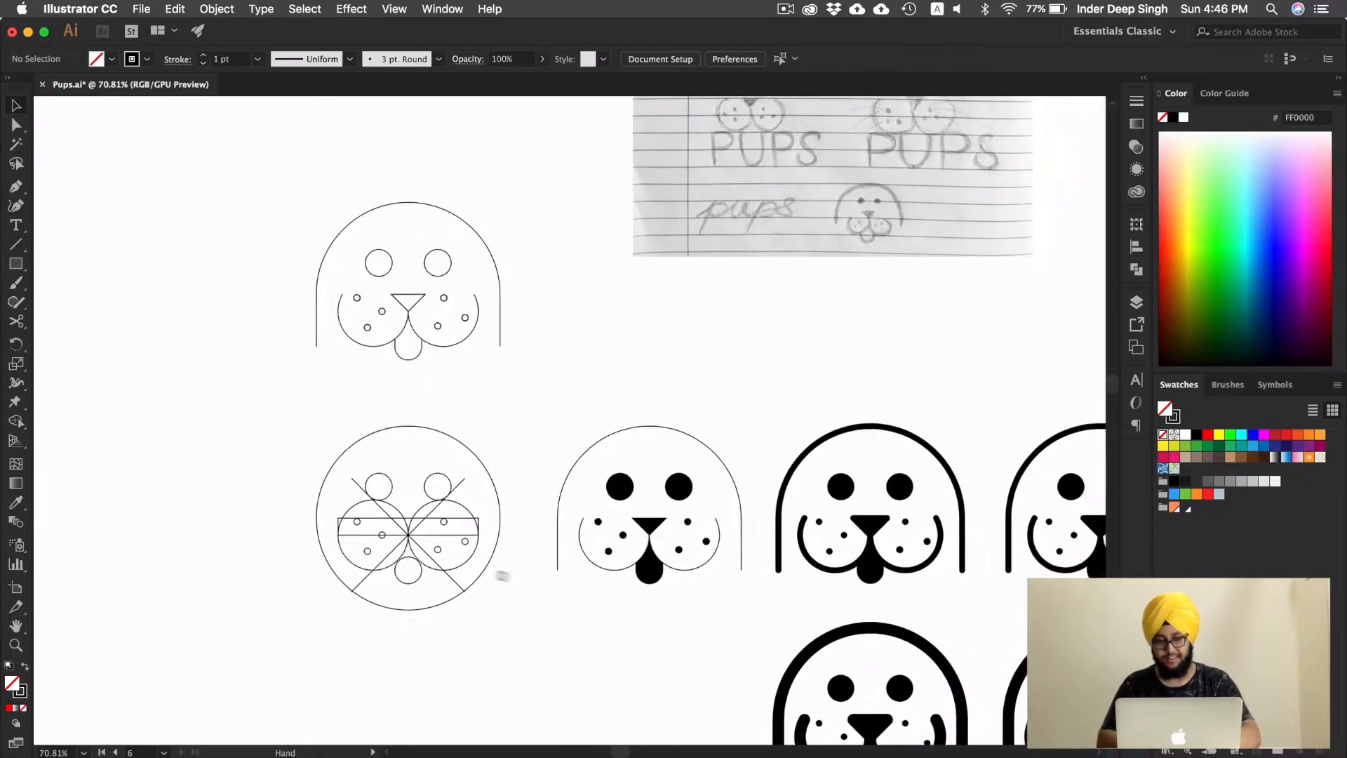
pyautogui.scroll(5, 457, 403)
pyautogui.scroll(-5, 504, 458)
pyautogui.hscroll(6, 504, 457)
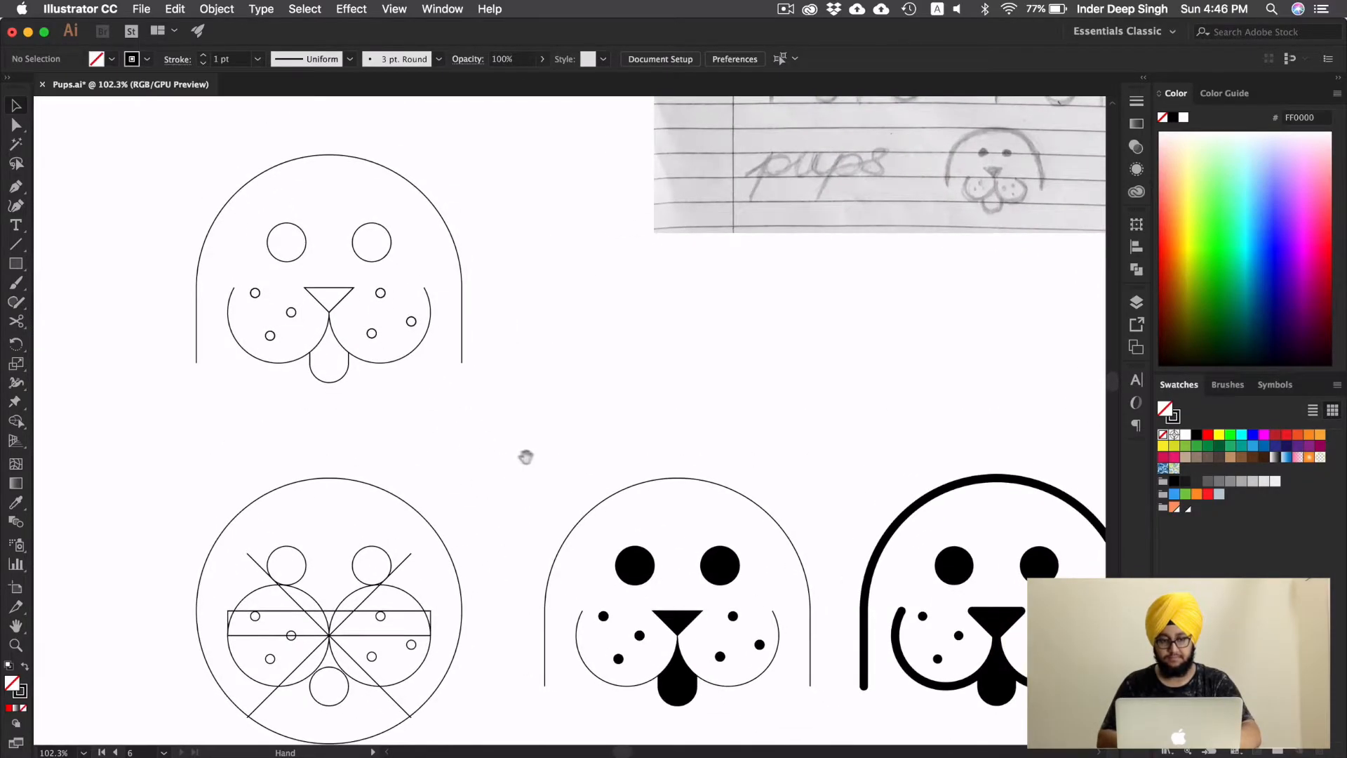
pyautogui.scroll(4, 480, 333)
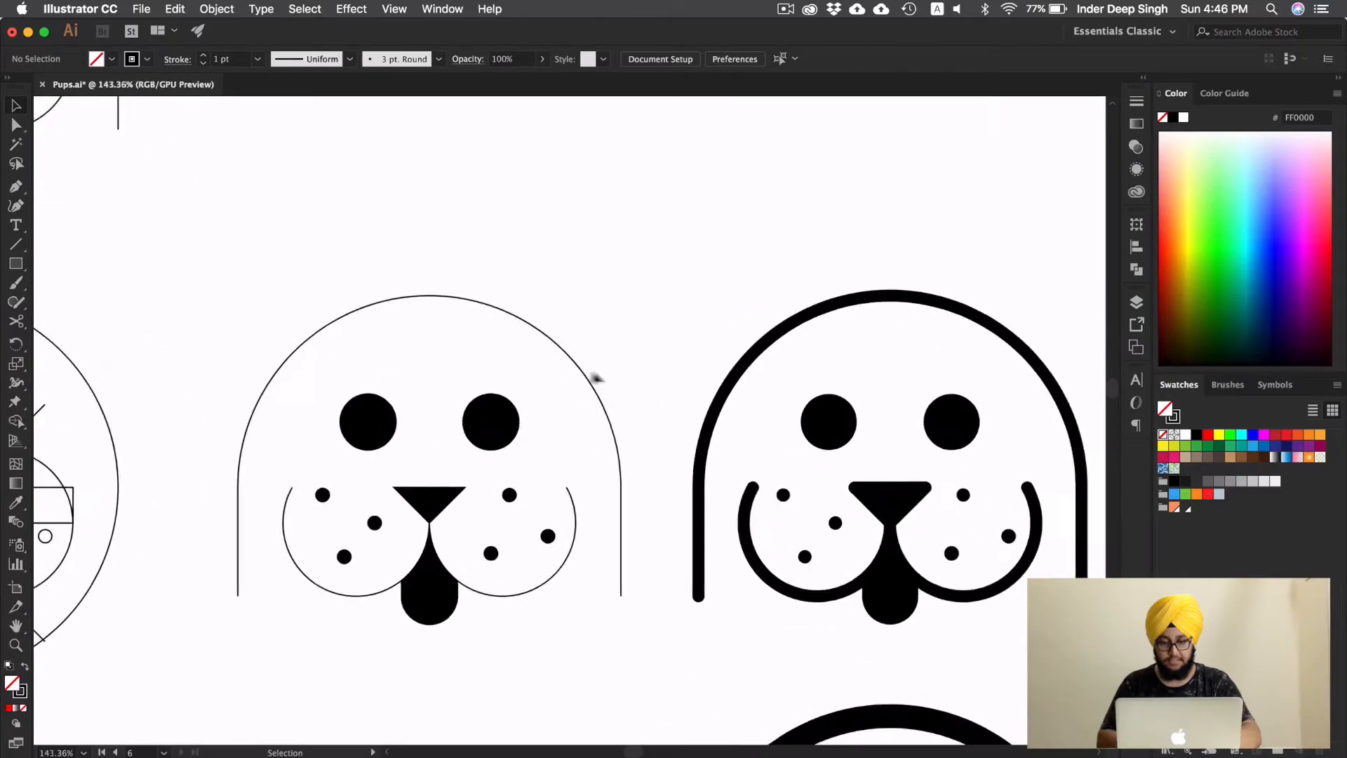
pyautogui.hscroll(4, 475, 352)
pyautogui.scroll(-1, 475, 353)
pyautogui.scroll(-5, 475, 352)
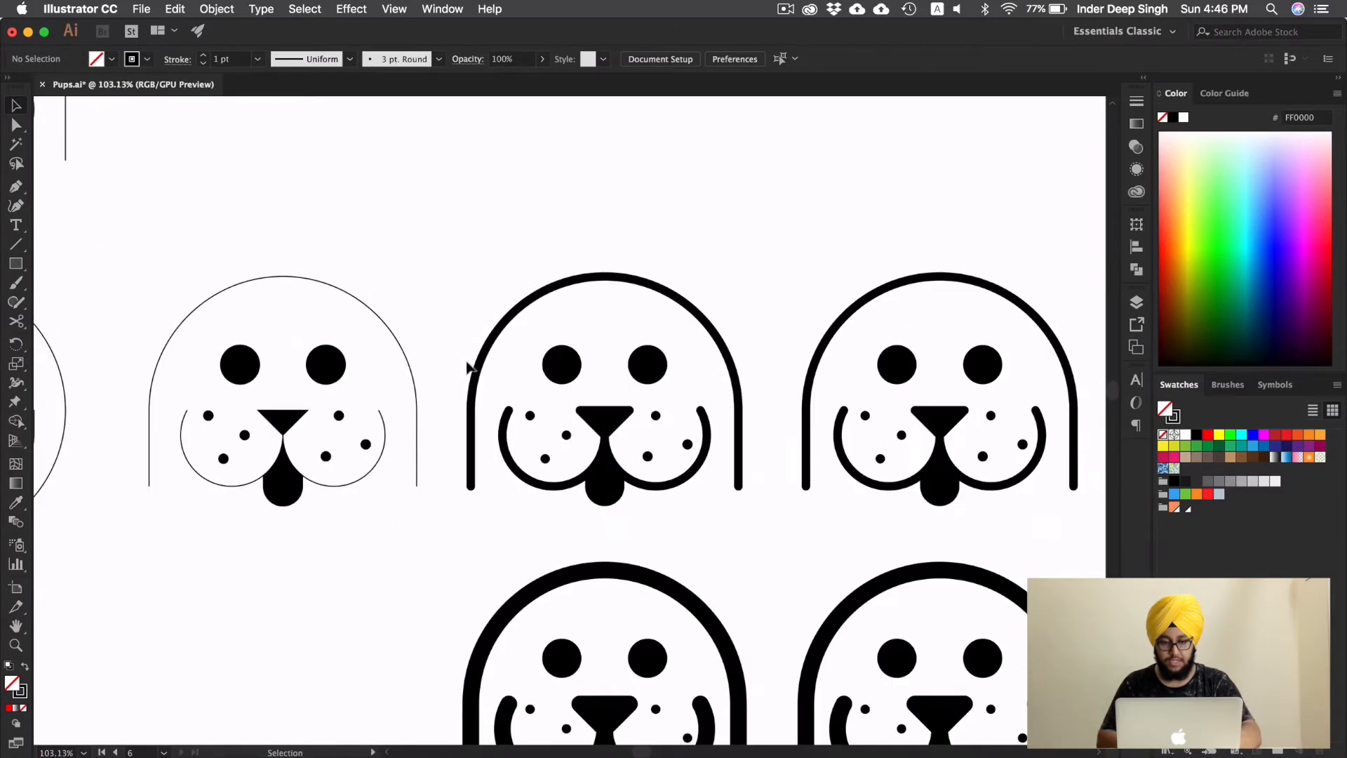
pyautogui.scroll(1, 587, 355)
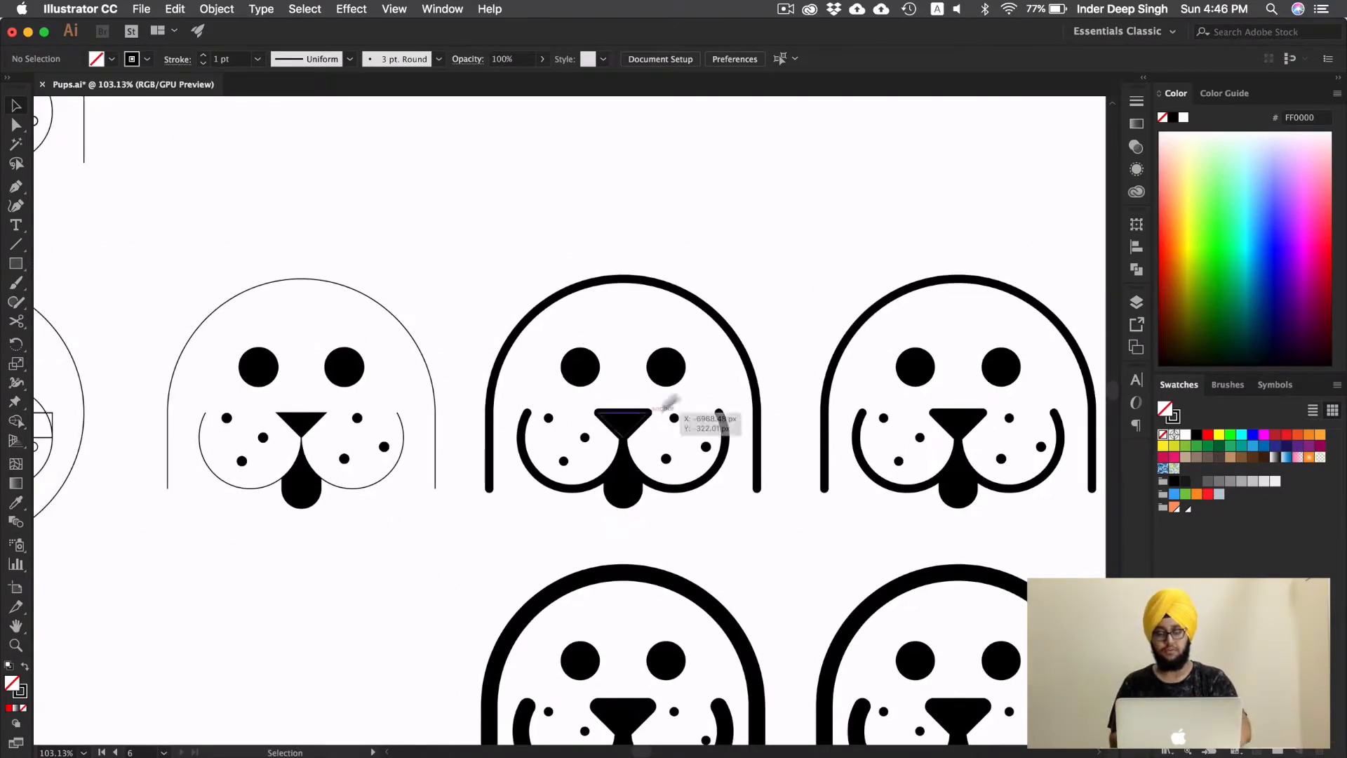
# Step: Examine the stroke-weight variations of the dog face, the version without cheek spots and the variations in the rows below
pyautogui.moveTo(828, 550); pyautogui.dragTo(662, 403)
pyautogui.hscroll(5, 728, 364)
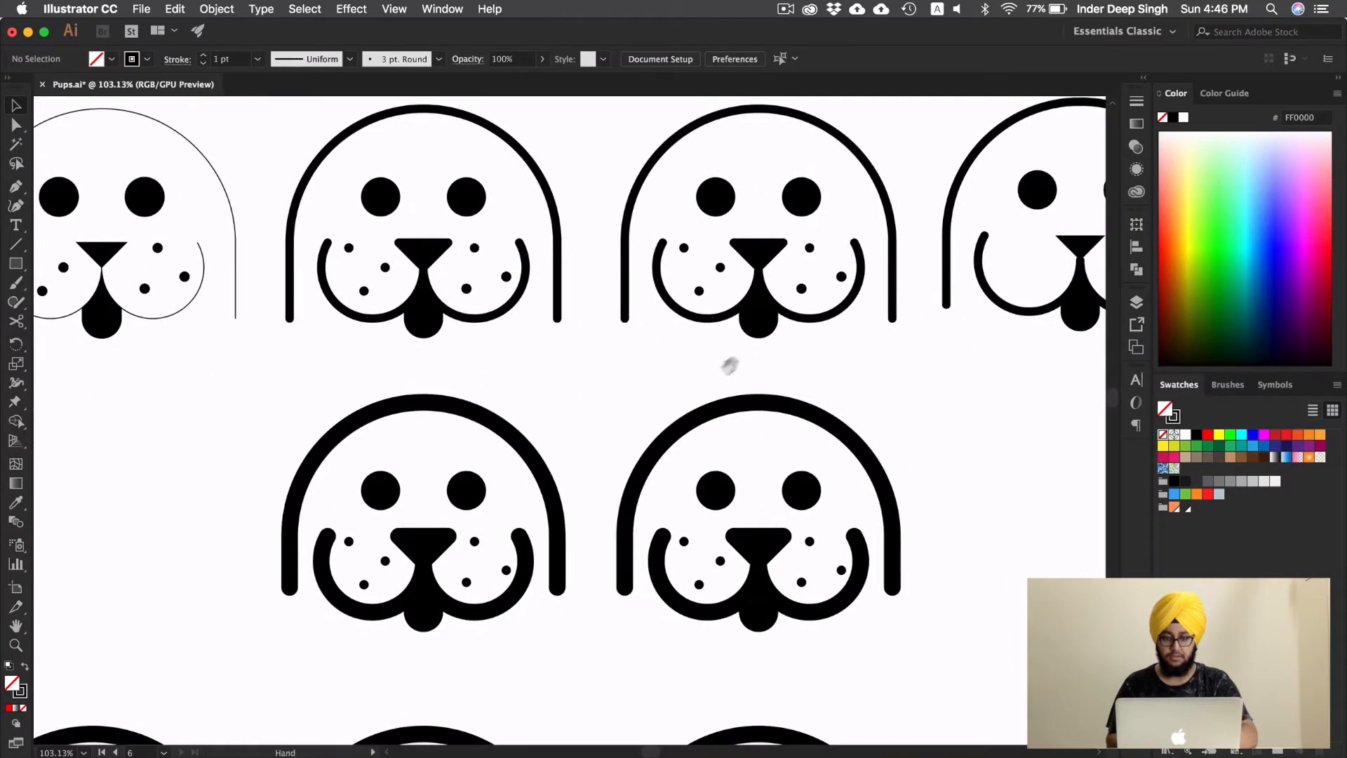
pyautogui.scroll(2, 772, 367)
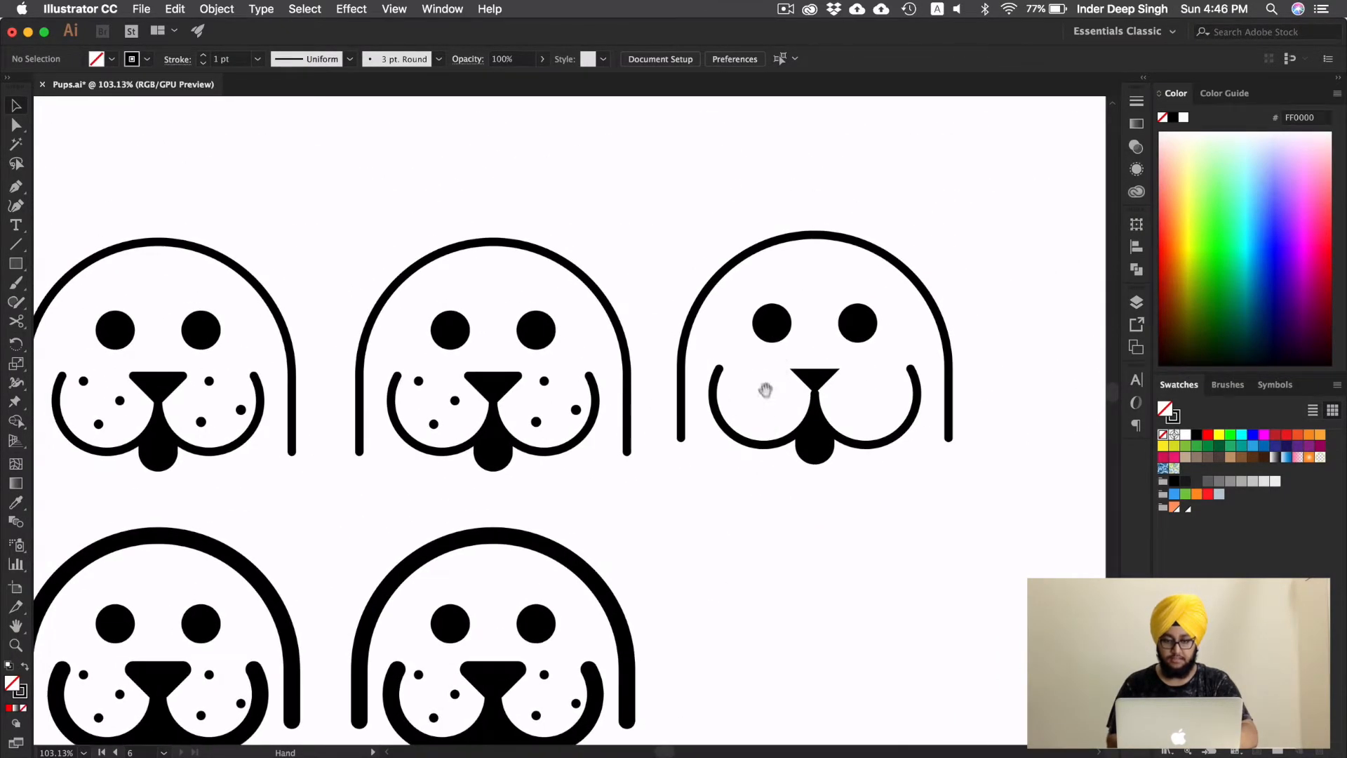
pyautogui.hscroll(-3, 884, 390)
pyautogui.scroll(-2, 884, 390)
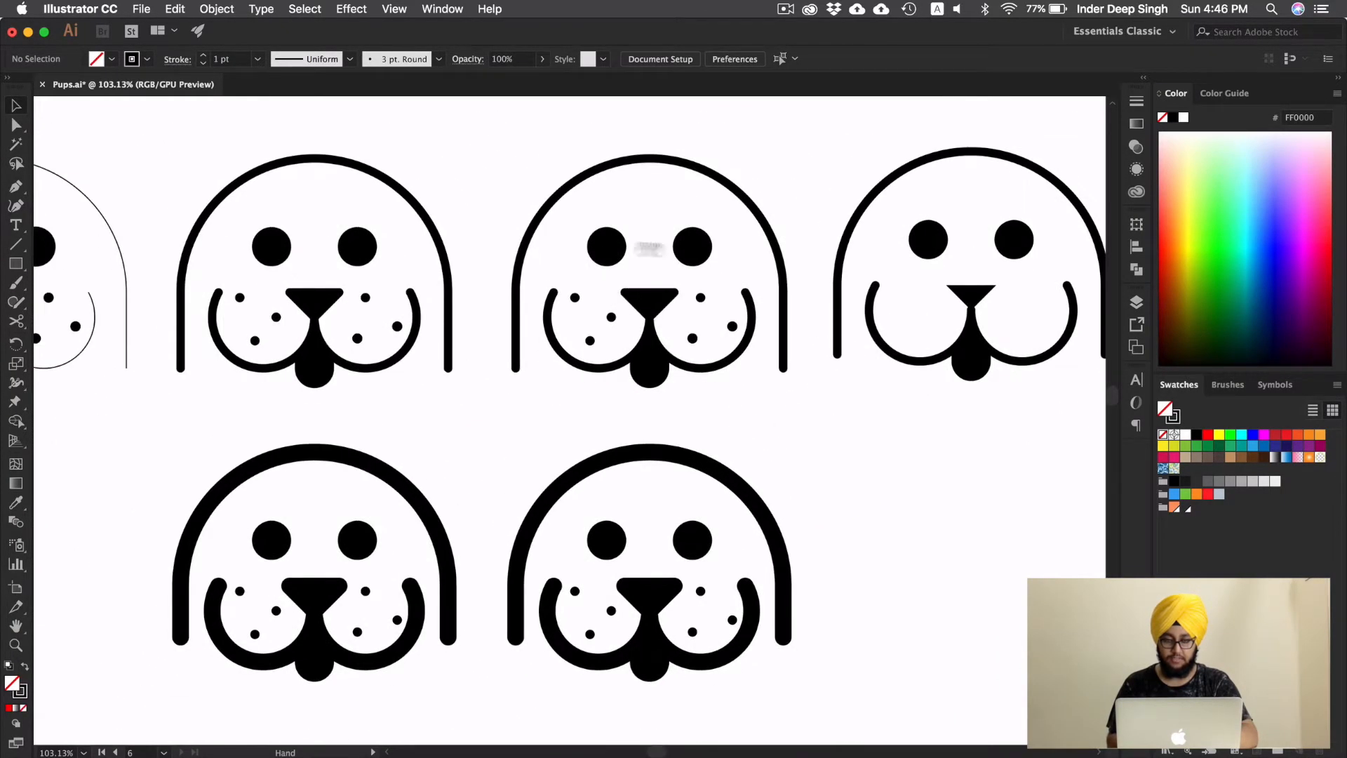
pyautogui.hscroll(-3, 649, 249)
pyautogui.scroll(2, 649, 249)
pyautogui.hscroll(-5, 678, 502)
pyautogui.scroll(3, 679, 503)
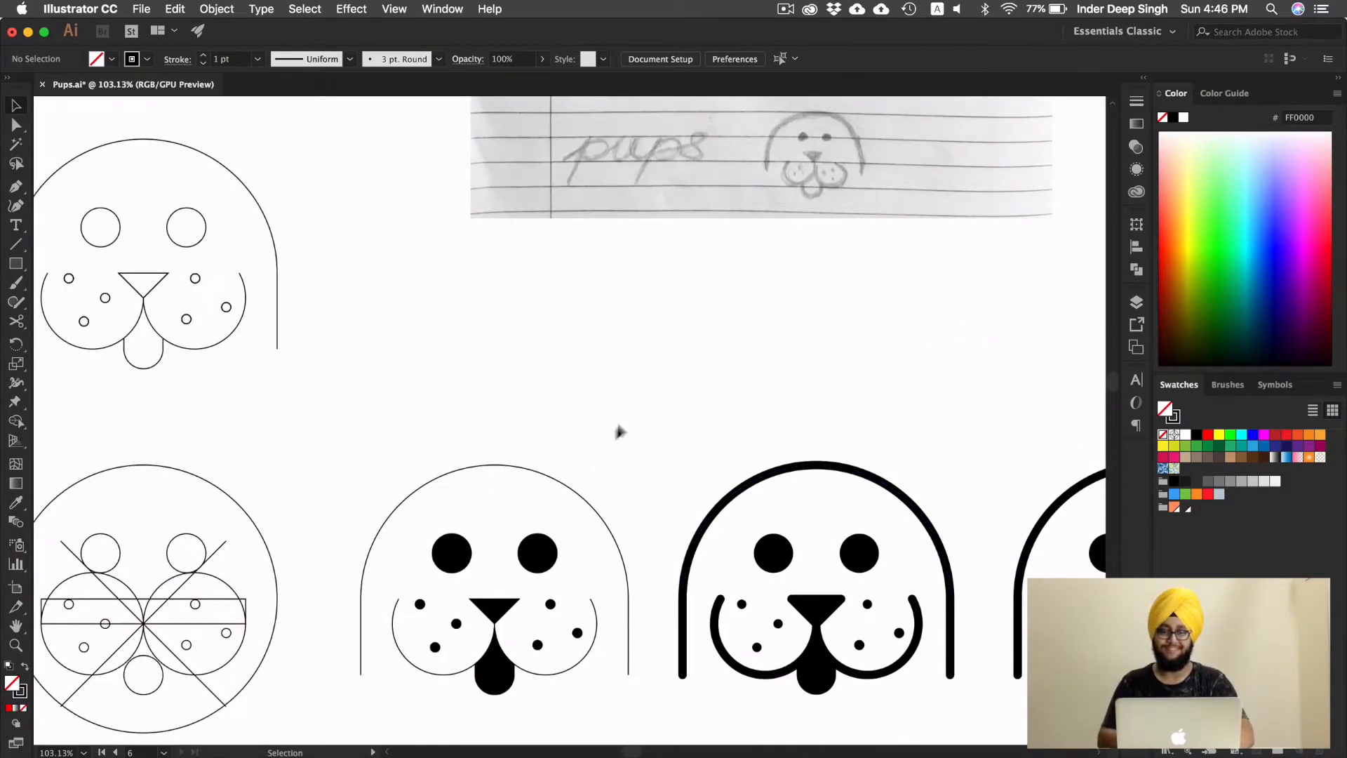
pyautogui.scroll(-2, 649, 370)
pyautogui.moveTo(674, 375); pyautogui.dragTo(582, 161)
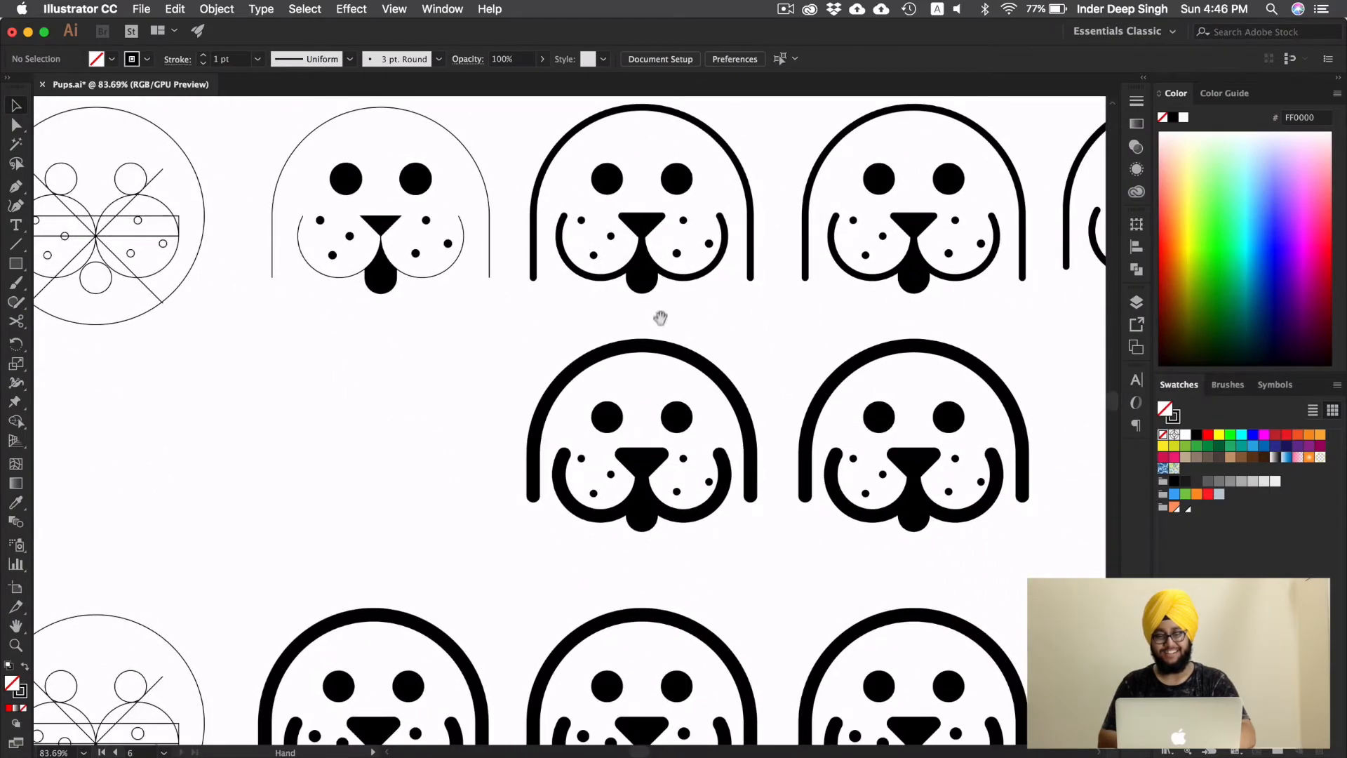
pyautogui.moveTo(670, 330); pyautogui.dragTo(634, 275)
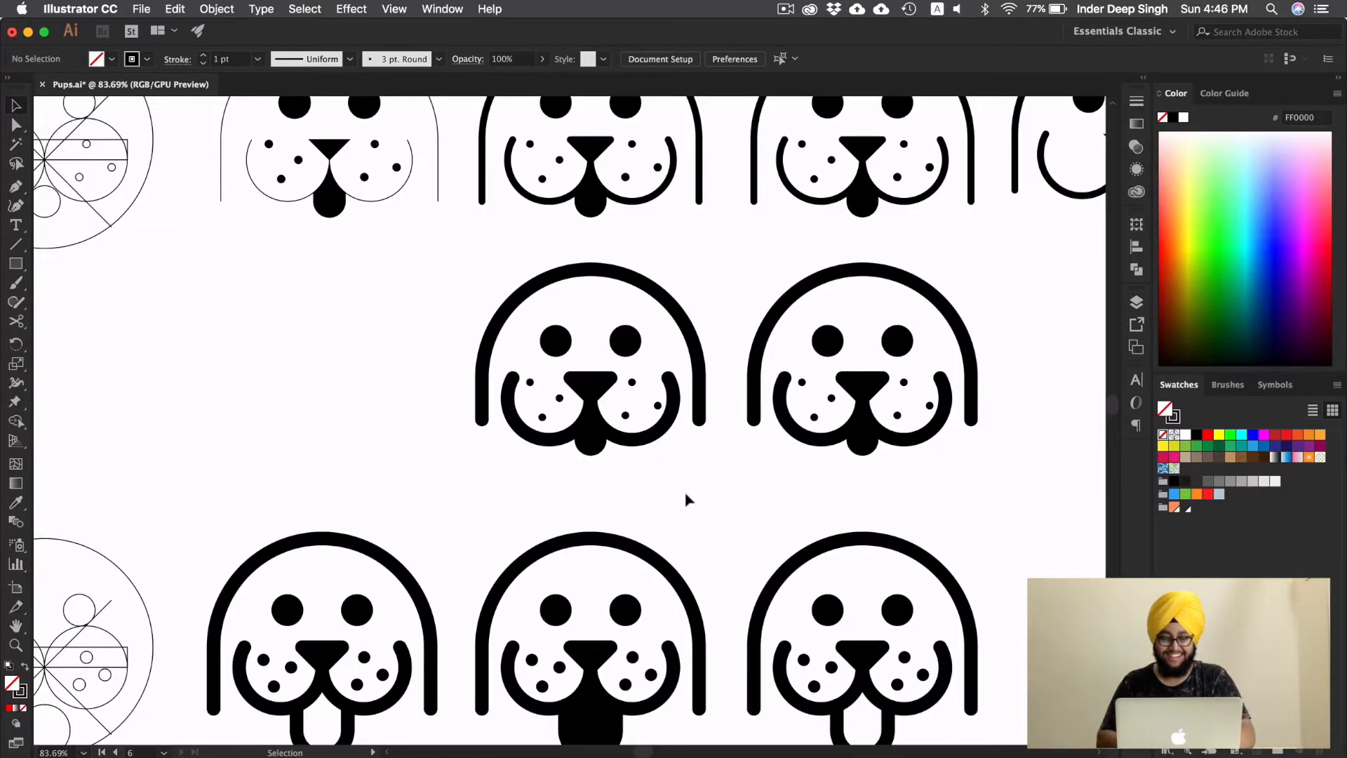
# Step: Compare the original construction drawings with the long-tongue construction and the thicker-stroke dog faces in the rows beside them
pyautogui.scroll(-3, 686, 499)
pyautogui.moveTo(686, 484)
pyautogui.mouseDown()
pyautogui.moveTo(693, 496)
pyautogui.moveTo(678, 508)
pyautogui.moveTo(743, 667)
pyautogui.mouseUp()
pyautogui.scroll(3, 486, 480)
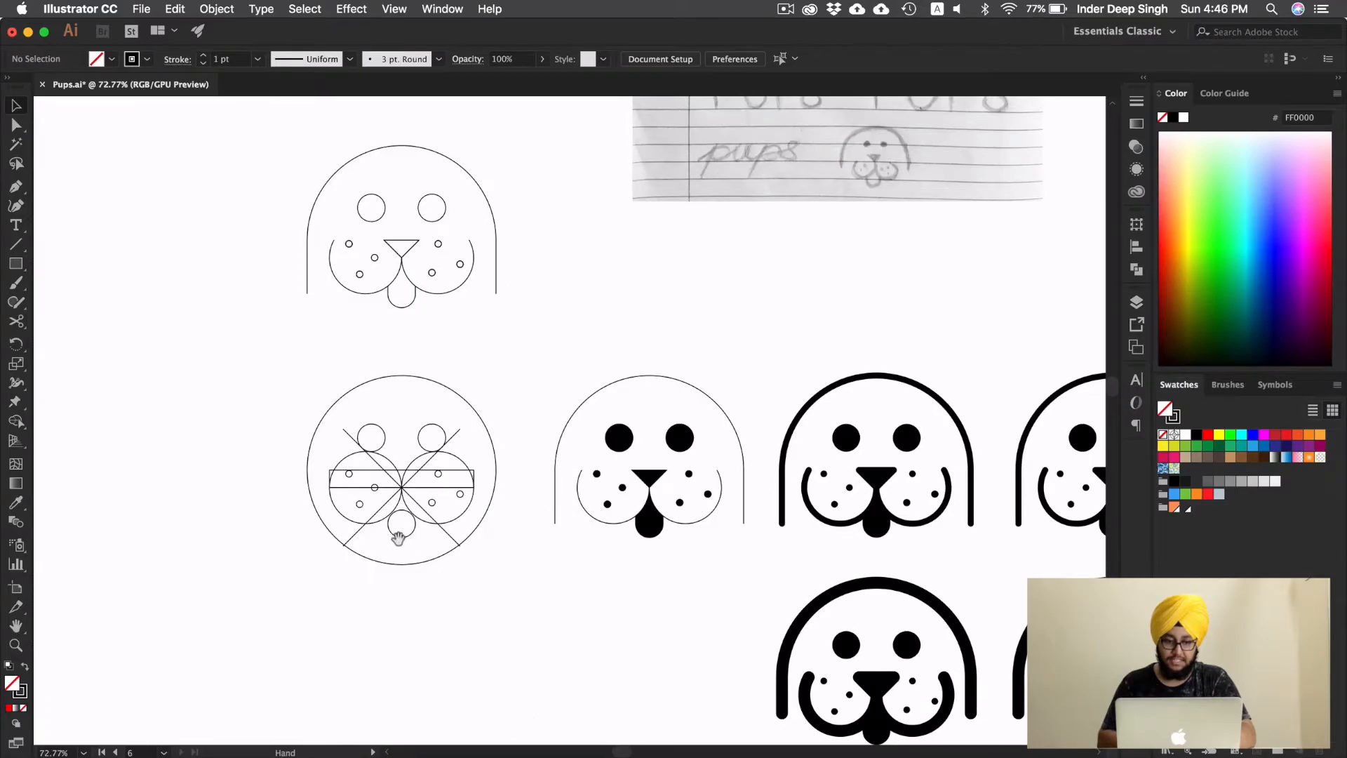
pyautogui.scroll(-8, 419, 295)
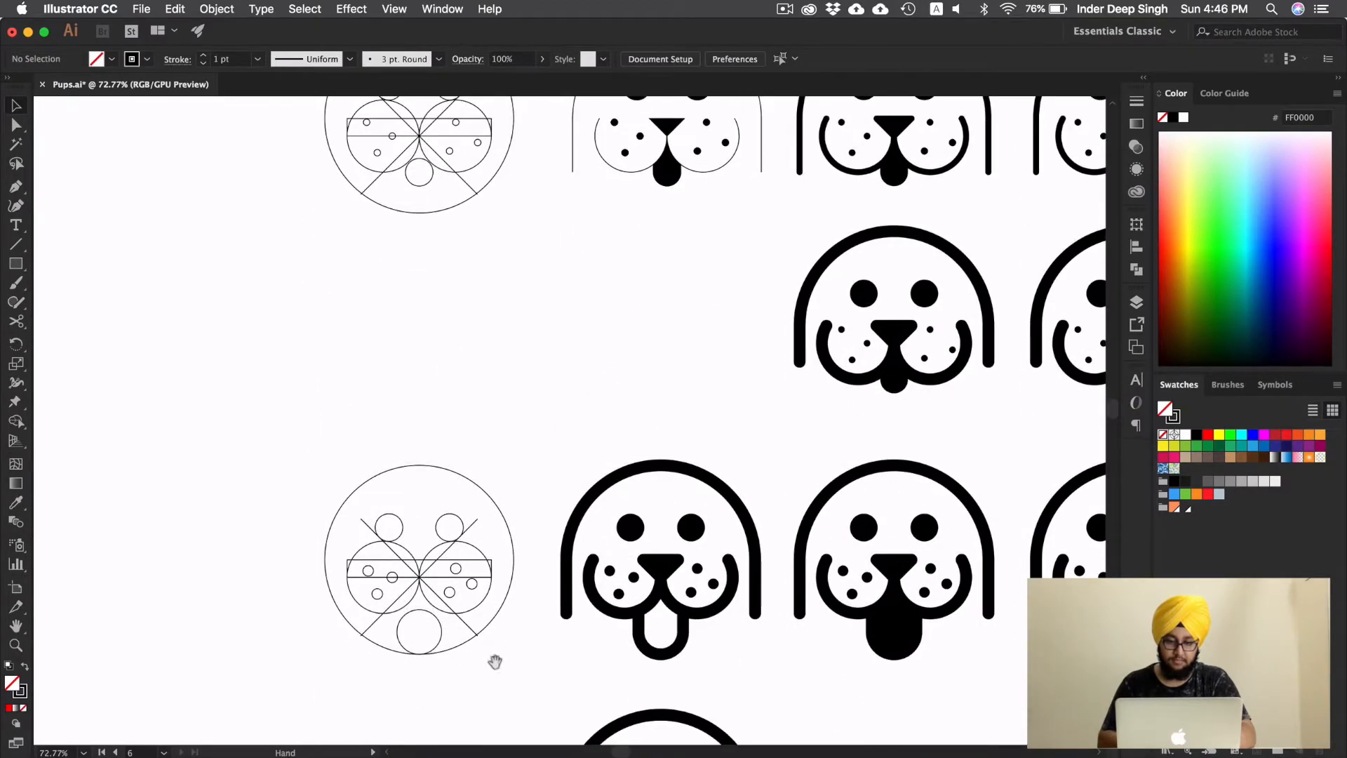
pyautogui.hscroll(15, 592, 689)
pyautogui.scroll(3, 592, 688)
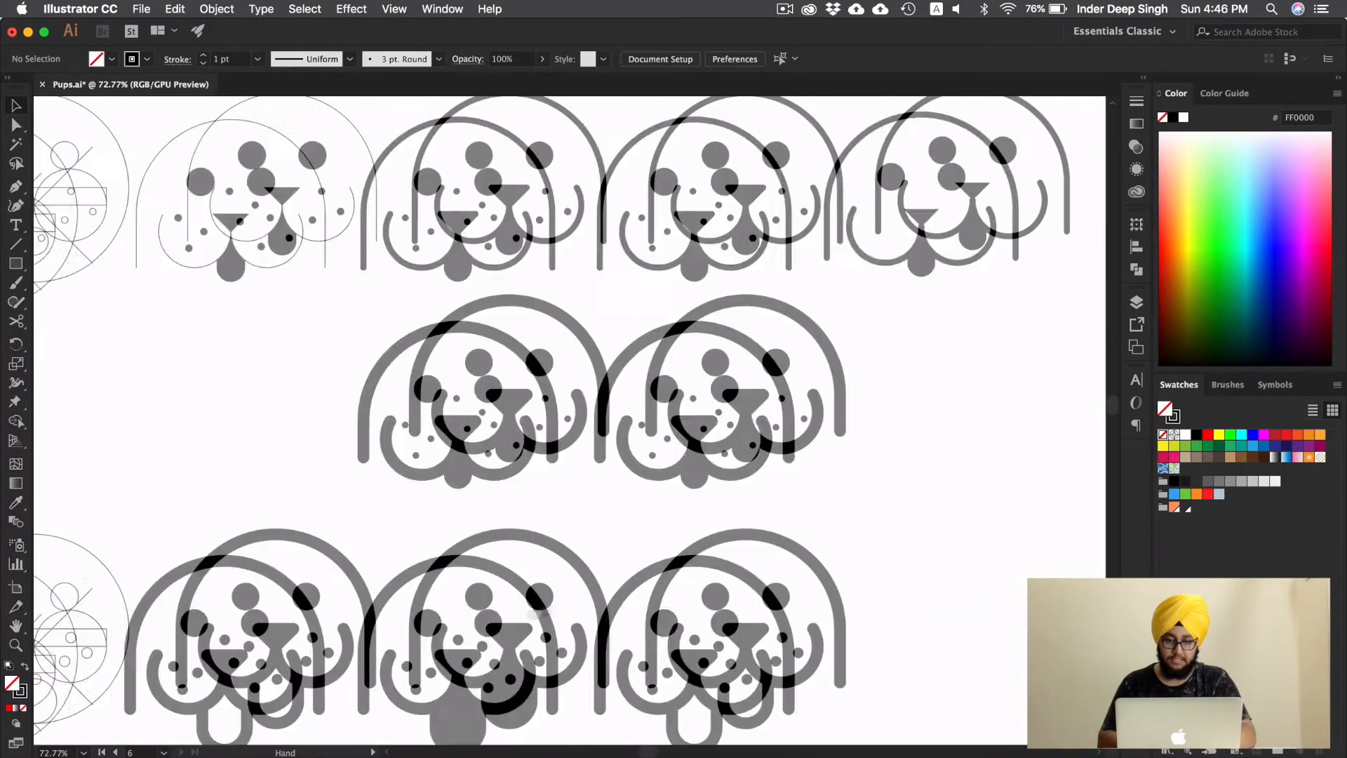
pyautogui.moveTo(698, 360); pyautogui.dragTo(440, 523)
pyautogui.click(553, 546)
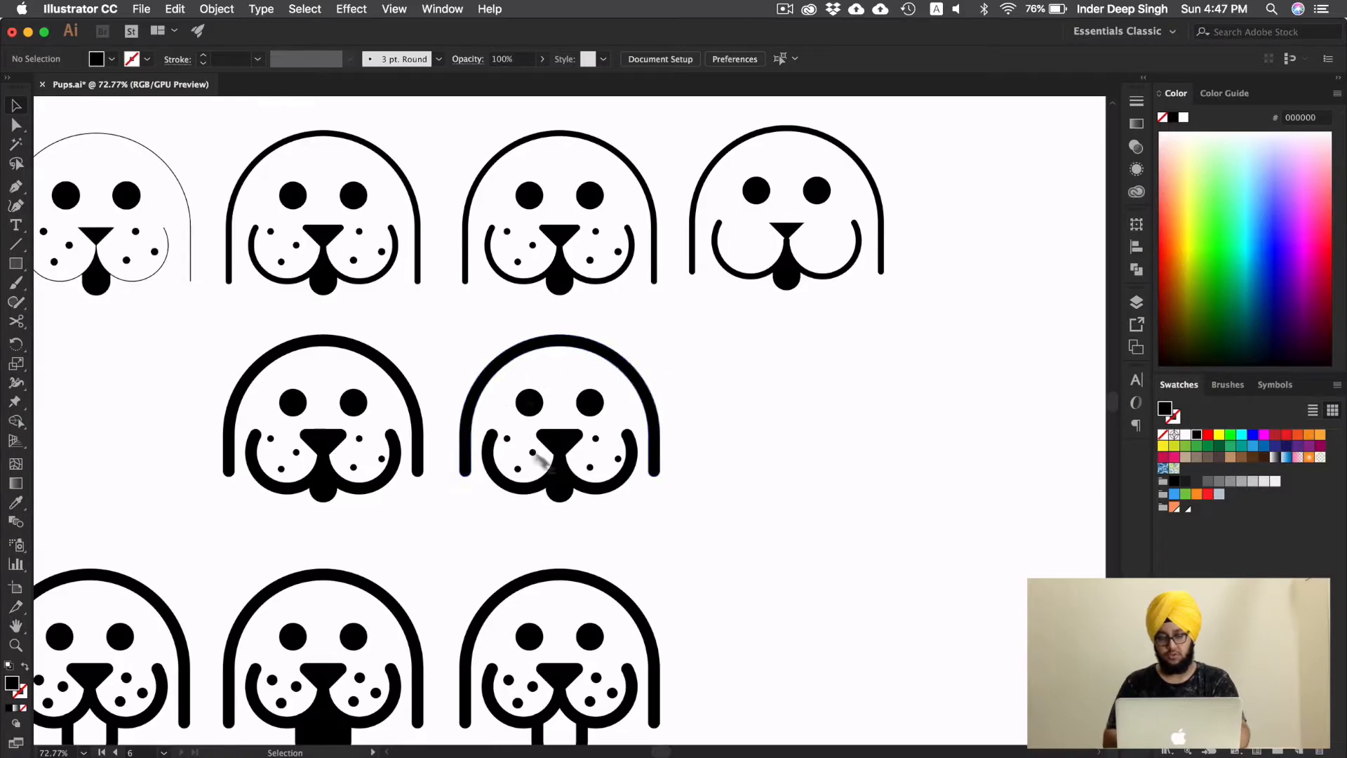
pyautogui.scroll(2, 635, 524)
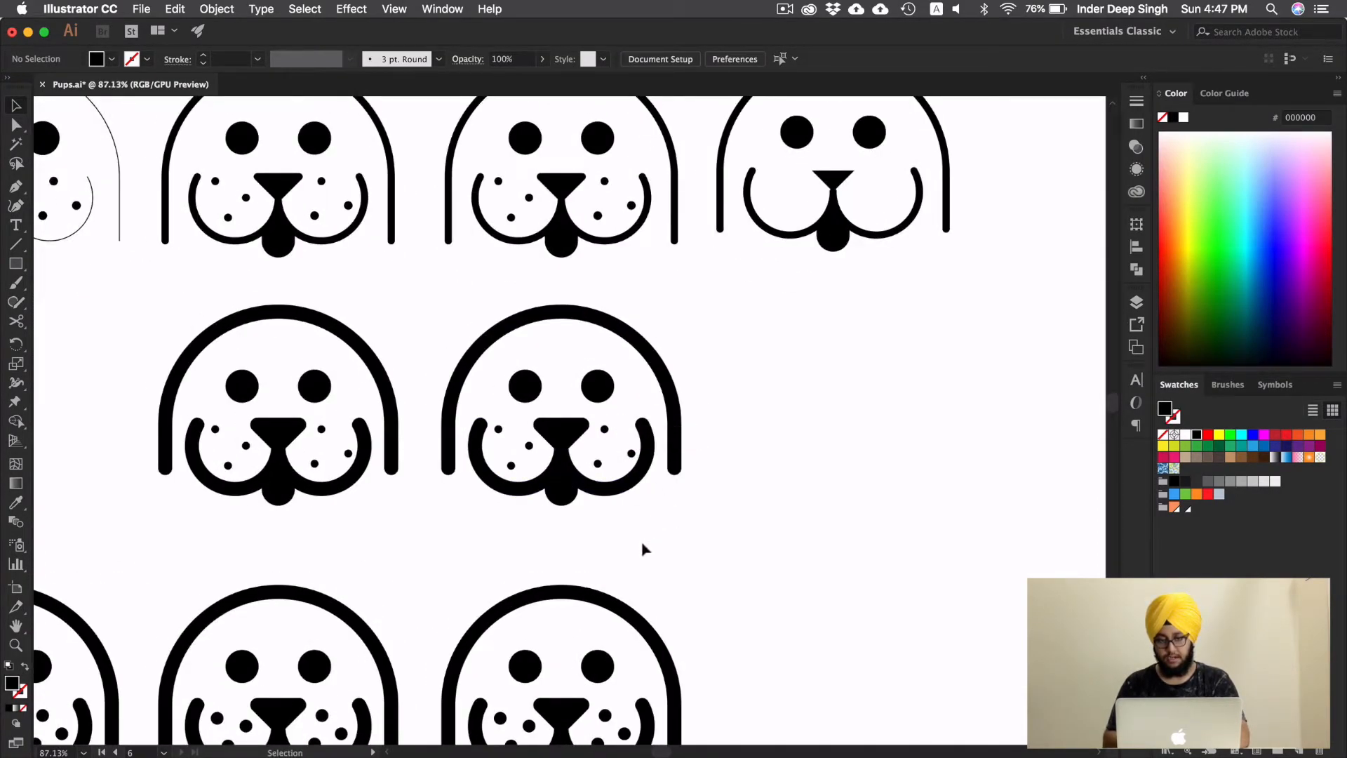
pyautogui.moveTo(624, 540); pyautogui.dragTo(665, 536)
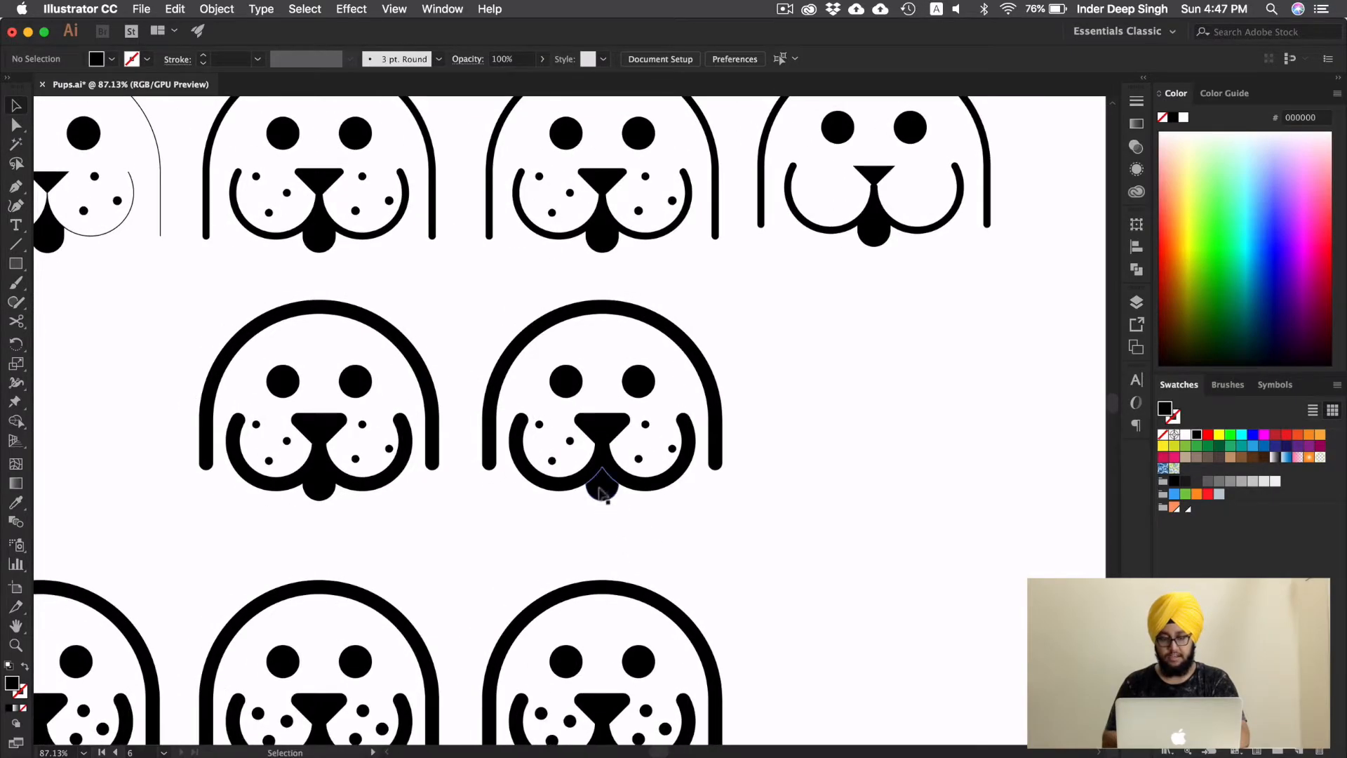
# Step: Examine the long-tongue dog face variations with outlined and filled tongues, singling out the outlined-tongue face at the end of the row
pyautogui.scroll(-5, 672, 551)
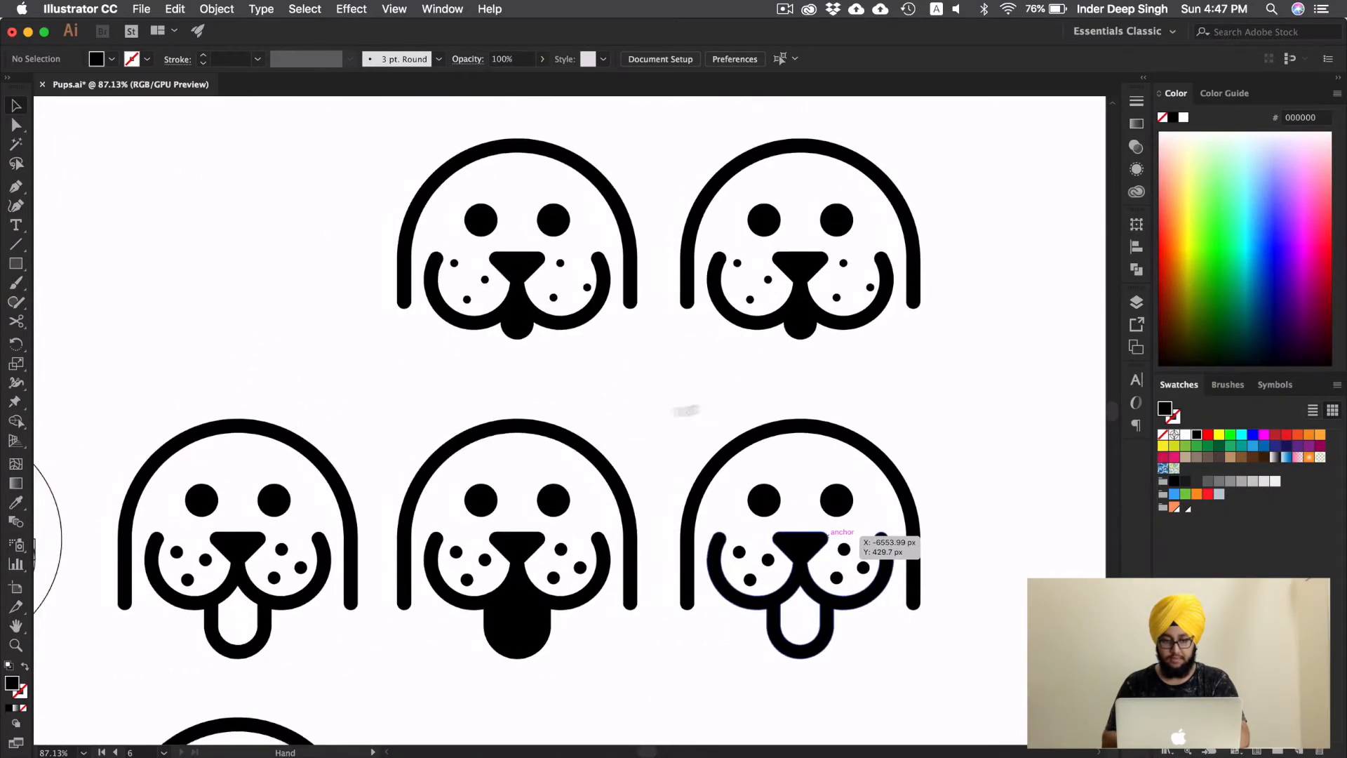
pyautogui.hscroll(-4, 632, 421)
pyautogui.scroll(-4, 632, 442)
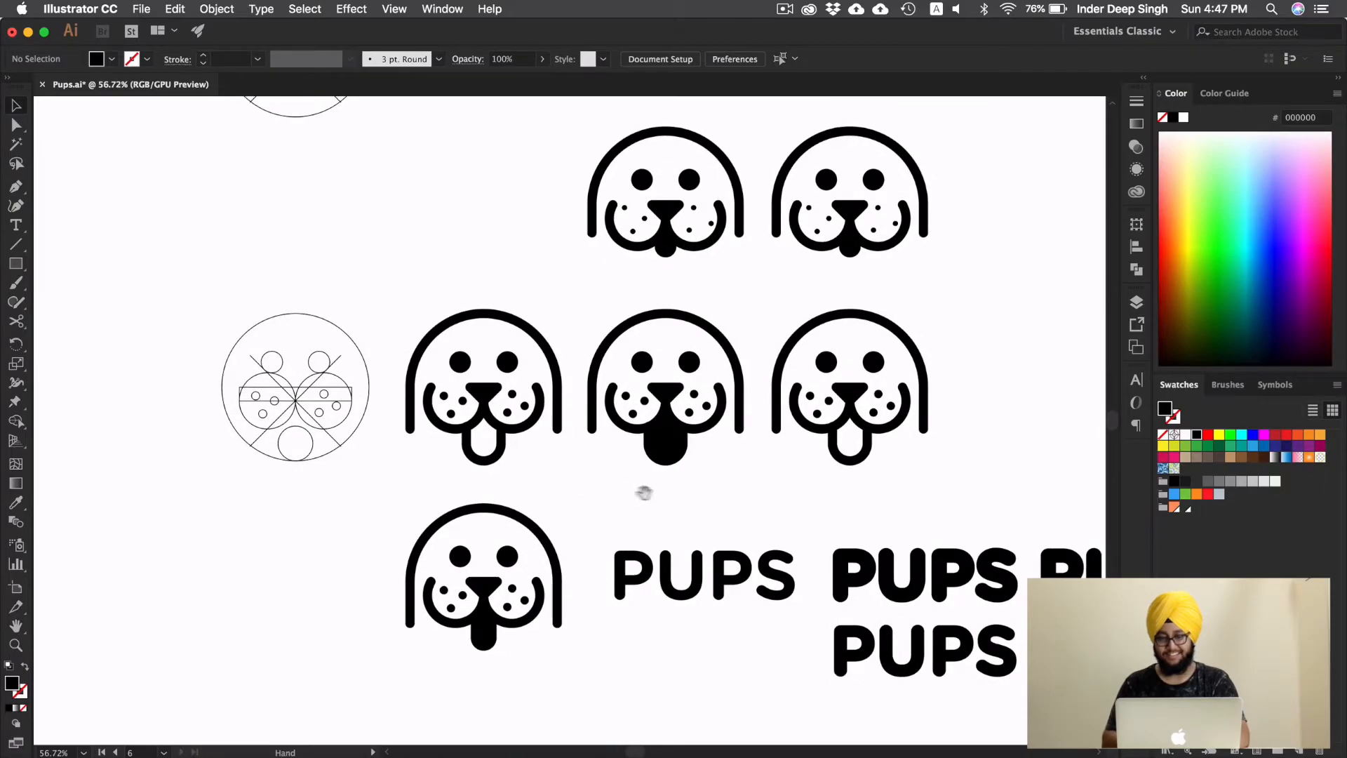
pyautogui.hscroll(4, 663, 497)
pyautogui.scroll(-2, 663, 497)
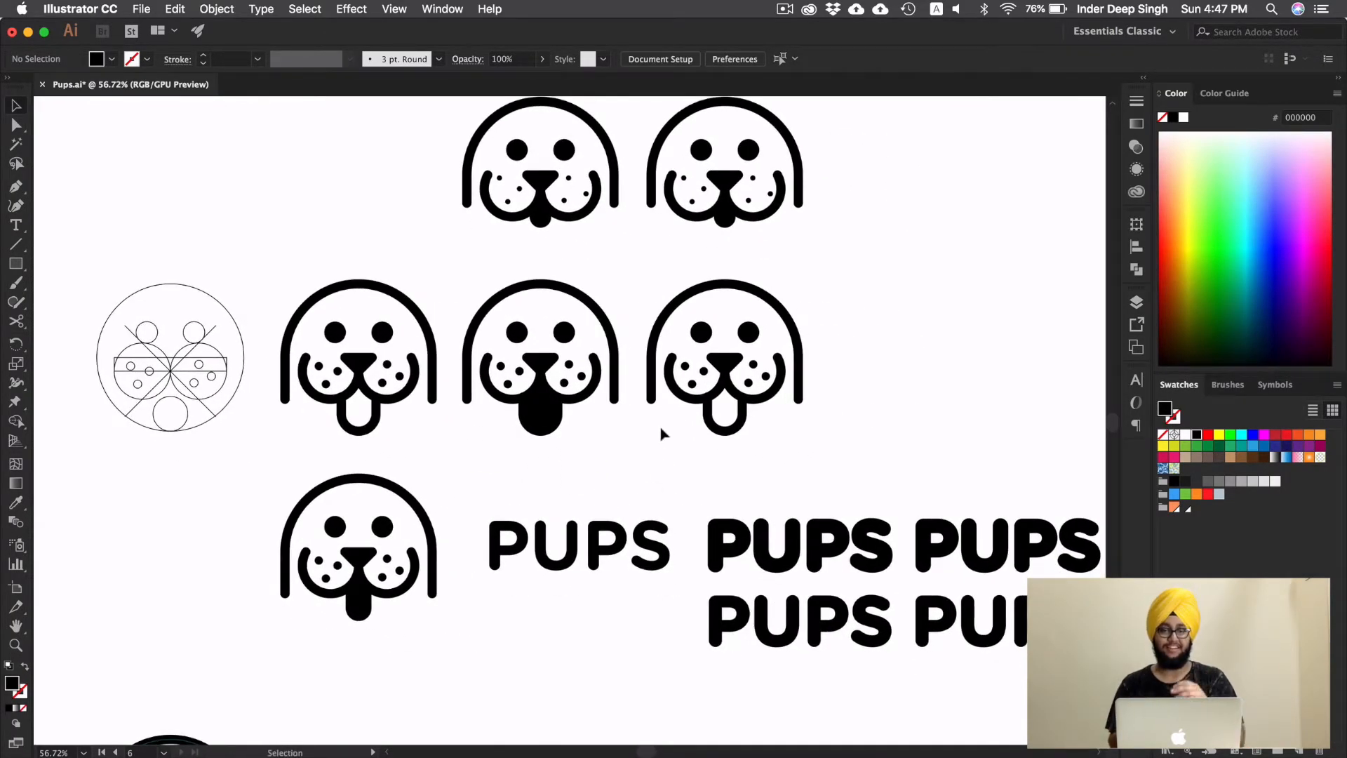
pyautogui.moveTo(680, 468); pyautogui.dragTo(659, 444)
pyautogui.scroll(2, 658, 445)
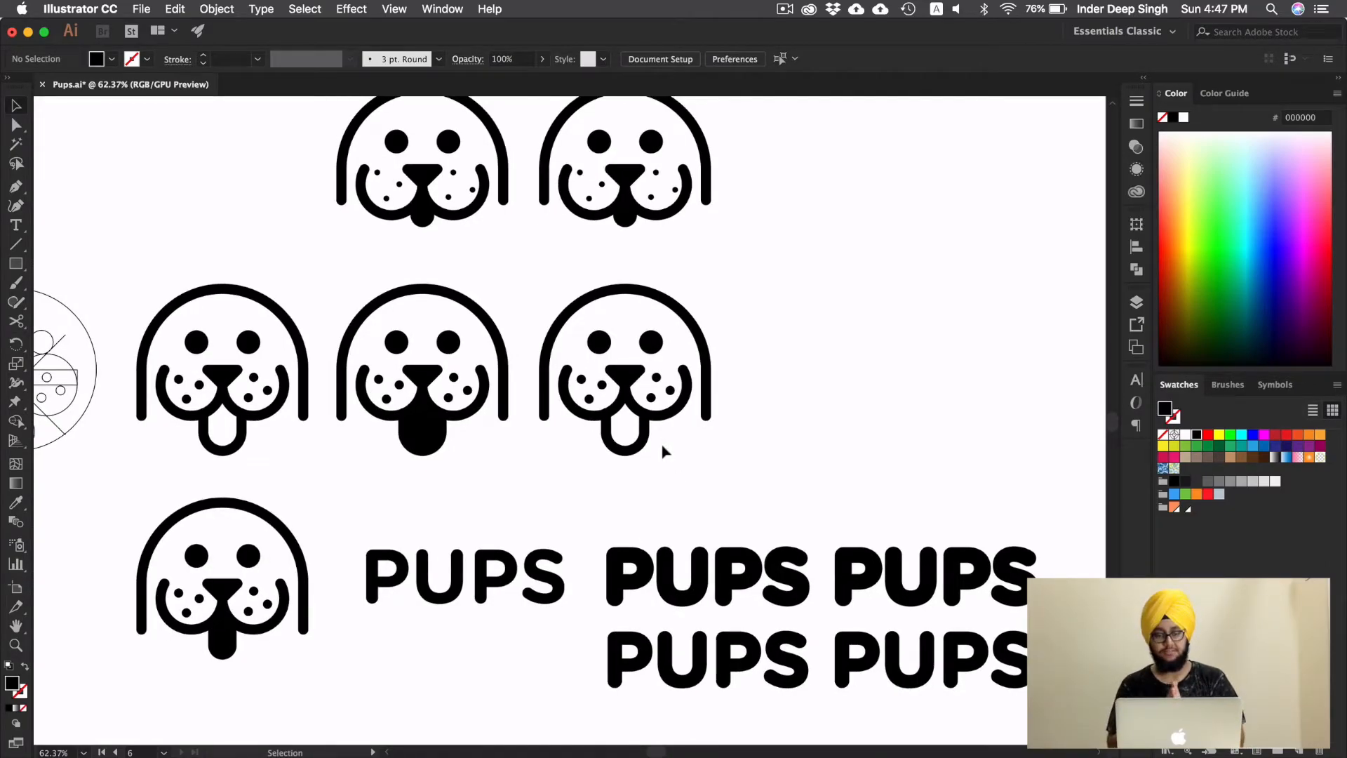
pyautogui.moveTo(562, 480); pyautogui.dragTo(604, 466)
pyautogui.scroll(2, 604, 466)
pyautogui.moveTo(441, 466); pyautogui.dragTo(721, 275)
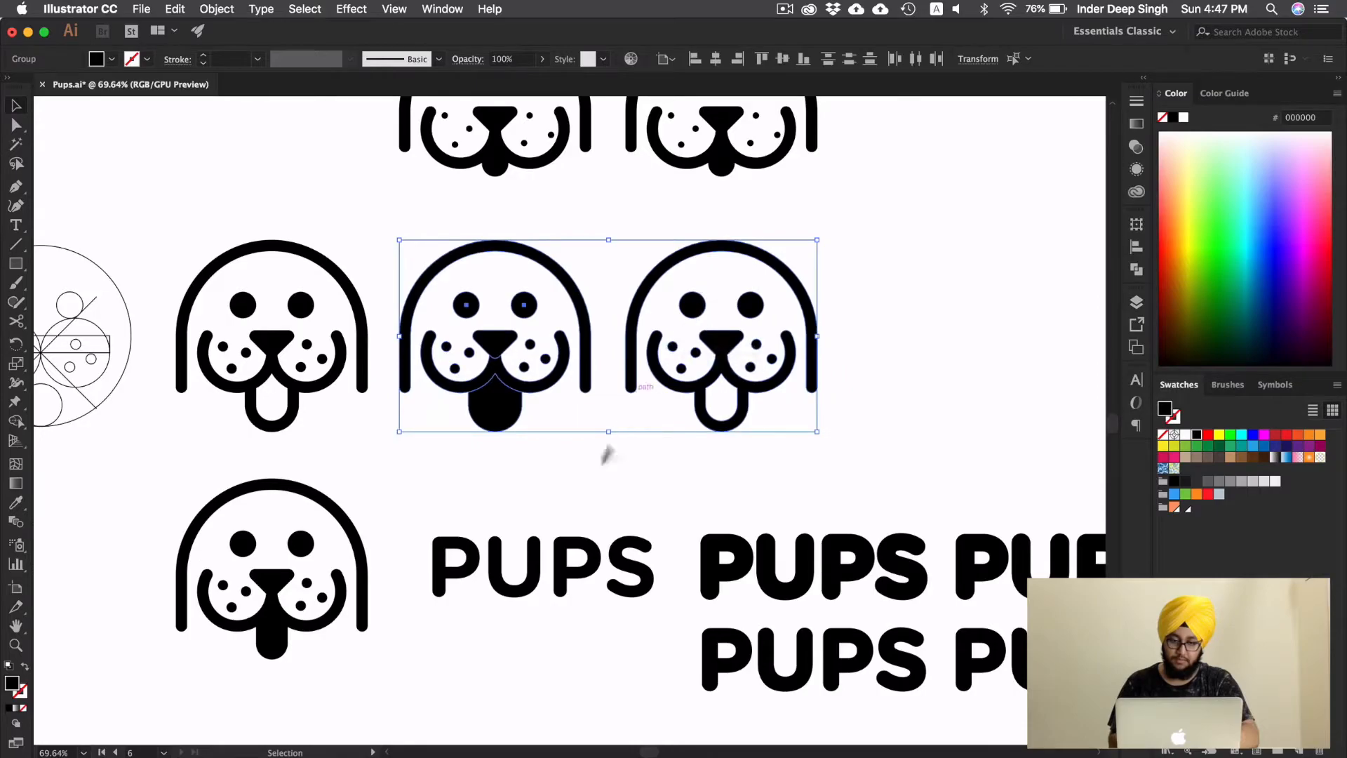
pyautogui.click(576, 489)
pyautogui.scroll(2, 570, 484)
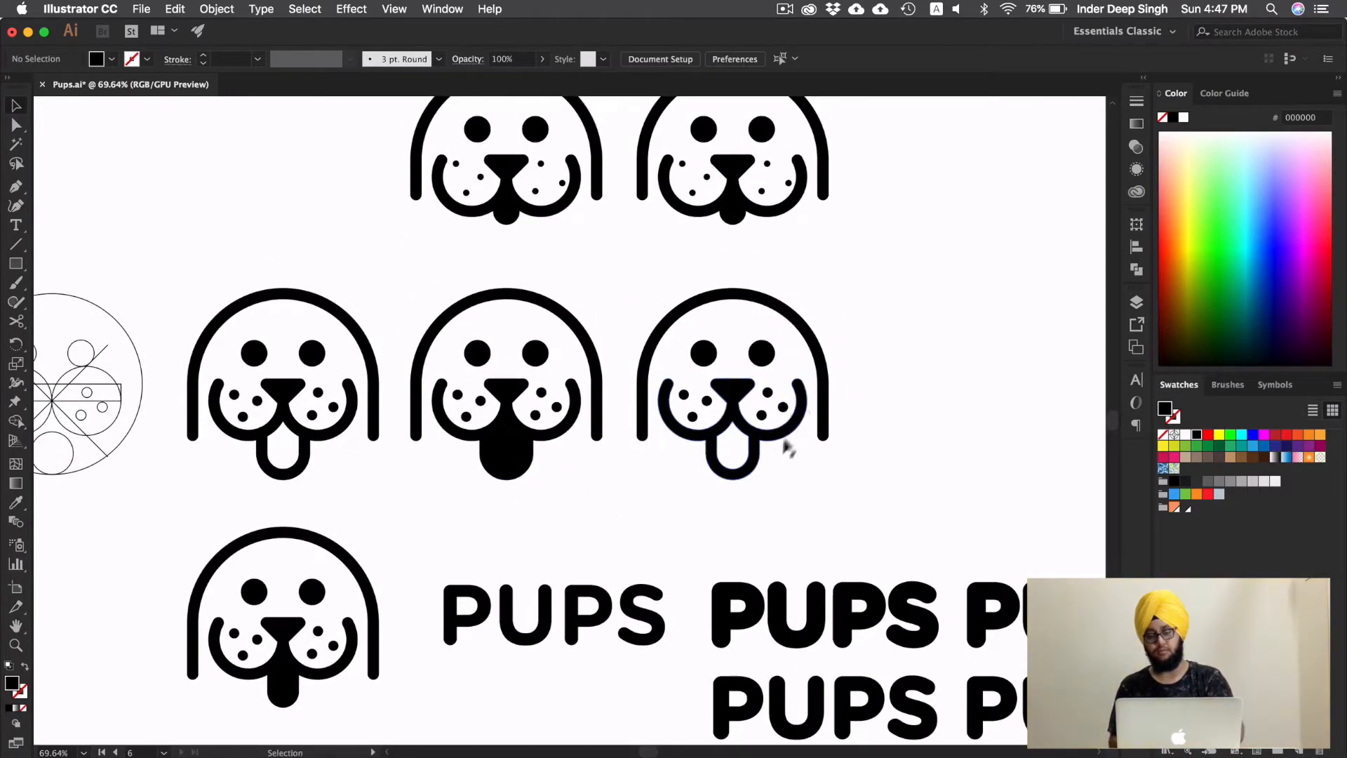
pyautogui.moveTo(863, 310); pyautogui.dragTo(814, 481)
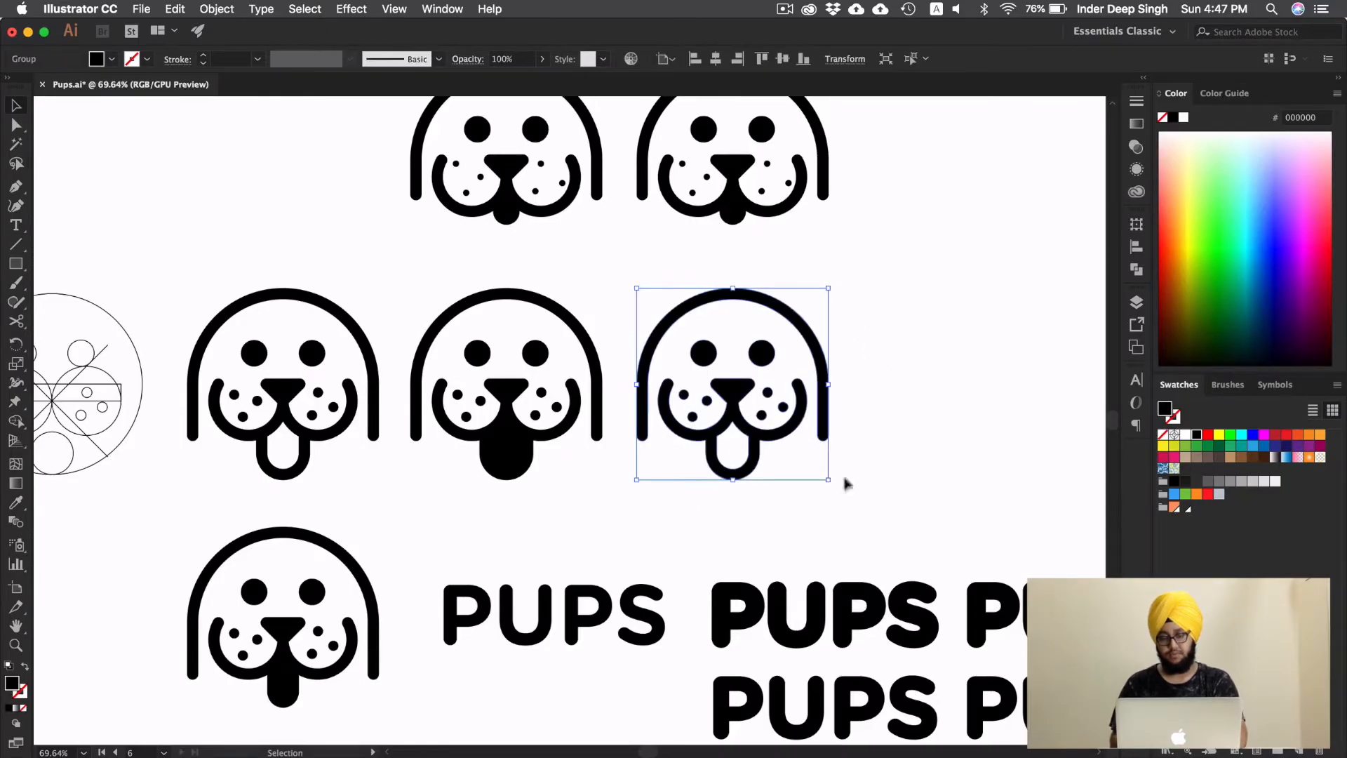
pyautogui.click(842, 482)
pyautogui.scroll(-3, 839, 484)
pyautogui.moveTo(895, 659); pyautogui.dragTo(756, 482)
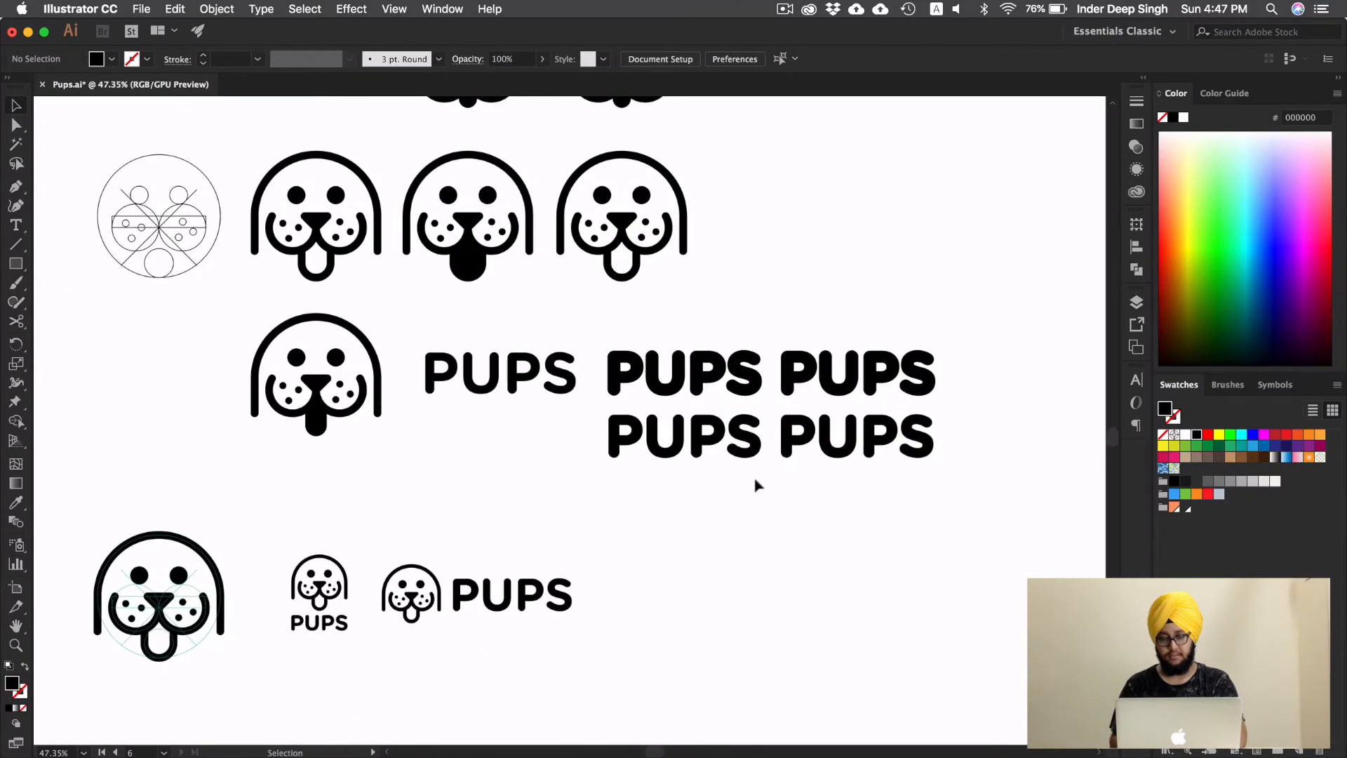
# Step: Examine the PUPS wordmark options in different weights, and the stacked and horizontal icon-and-wordmark lockups below them
pyautogui.scroll(4, 756, 483)
pyautogui.moveTo(862, 494); pyautogui.dragTo(779, 560)
pyautogui.hscroll(-3, 341, 367)
pyautogui.moveTo(423, 280); pyautogui.dragTo(300, 455)
pyautogui.click(702, 251)
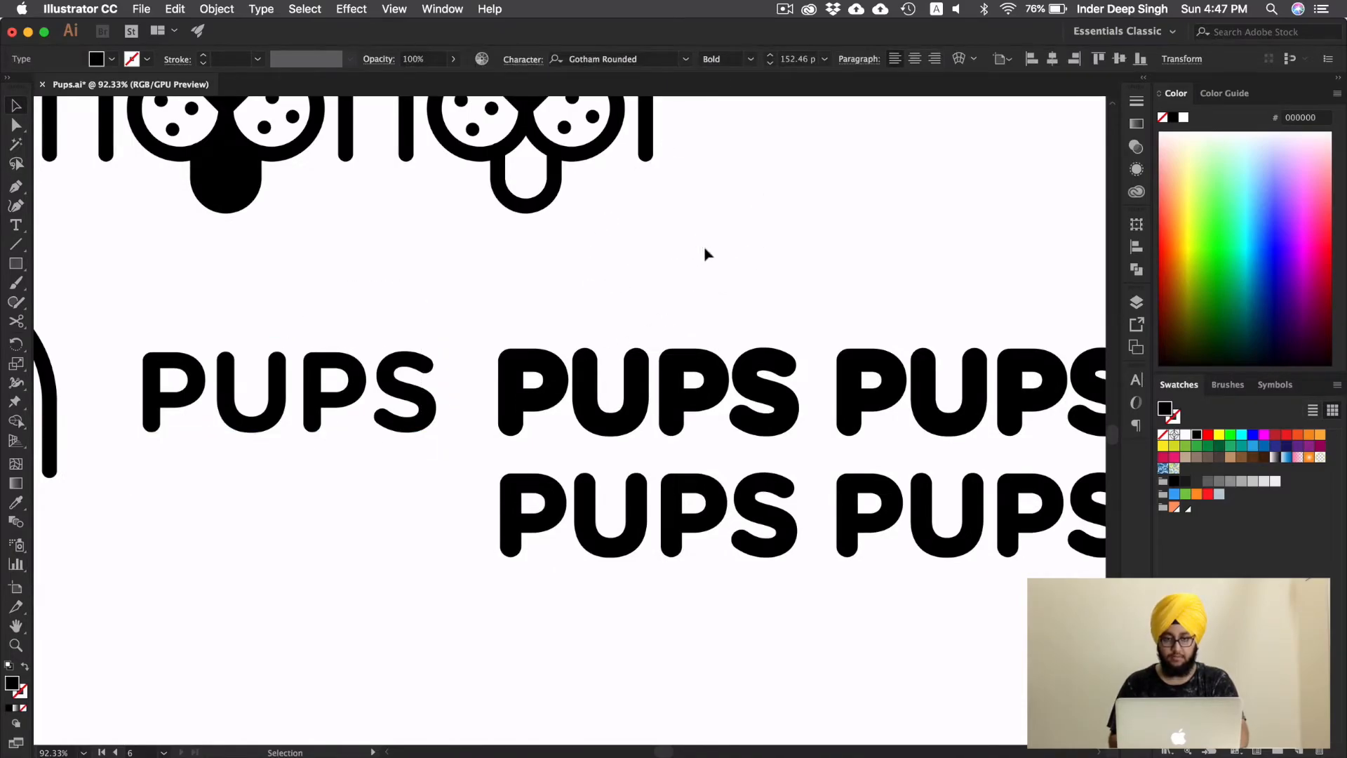
pyautogui.scroll(-3, 675, 298)
pyautogui.moveTo(583, 427); pyautogui.dragTo(747, 302)
pyautogui.moveTo(595, 403); pyautogui.dragTo(722, 295)
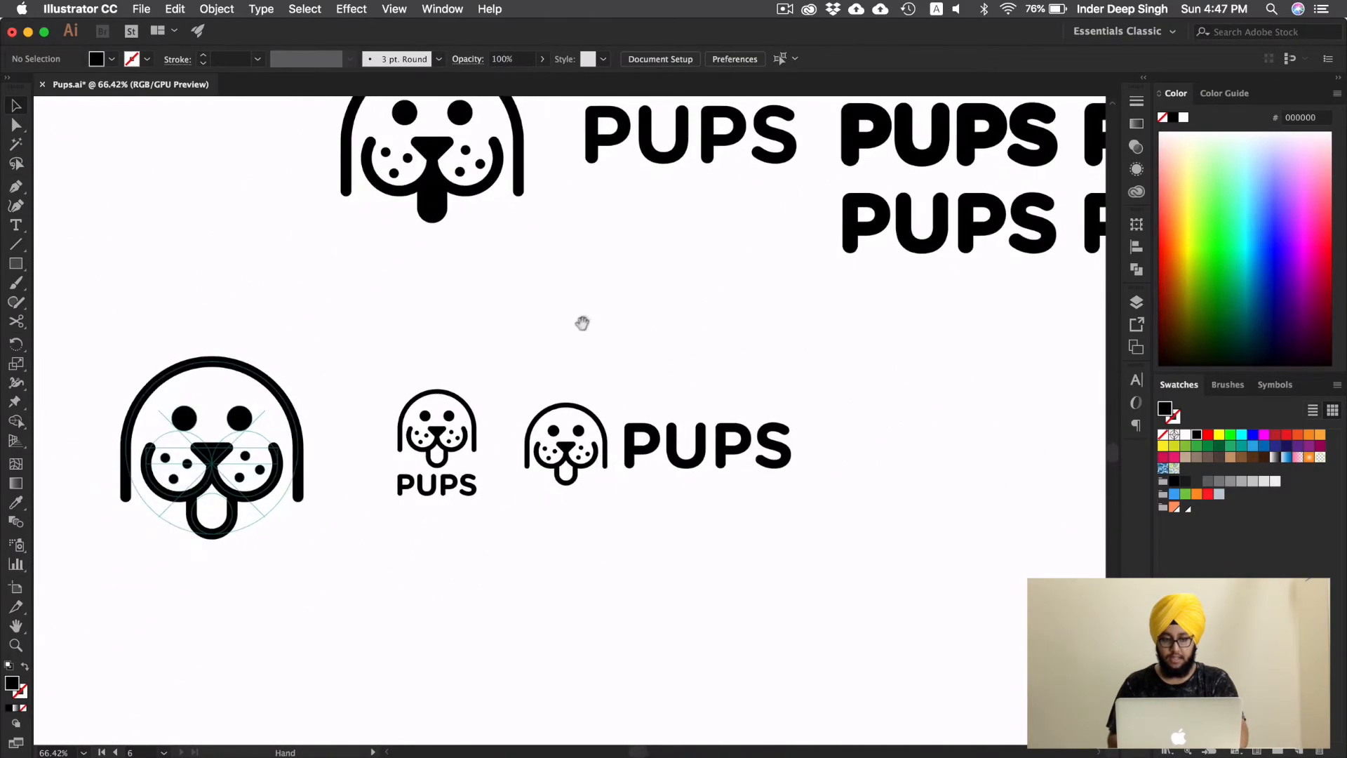
pyautogui.moveTo(587, 322); pyautogui.dragTo(741, 296)
pyautogui.moveTo(635, 334); pyautogui.dragTo(676, 329)
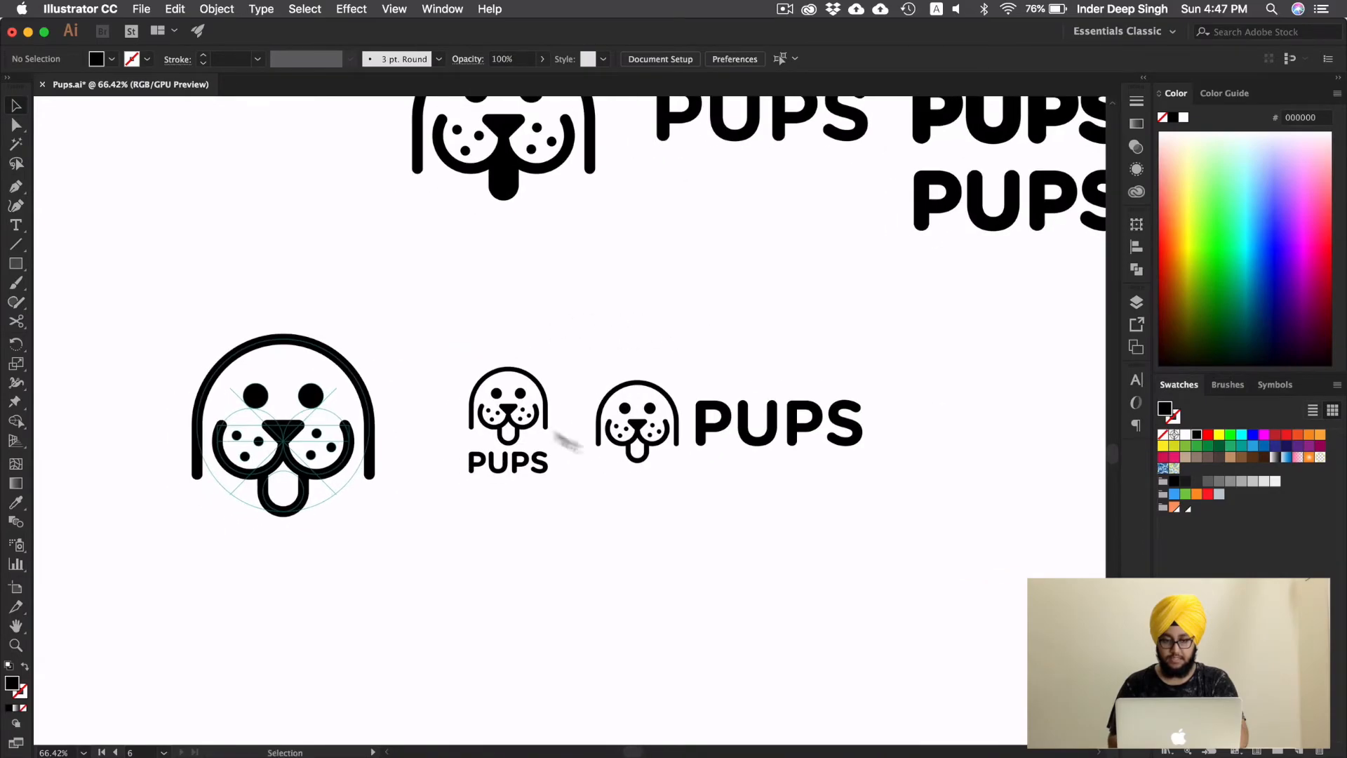
# Step: Examine the final black icon artboard and the horizontal and stacked PUPS logos on white and orange backgrounds
pyautogui.scroll(-5, 702, 495)
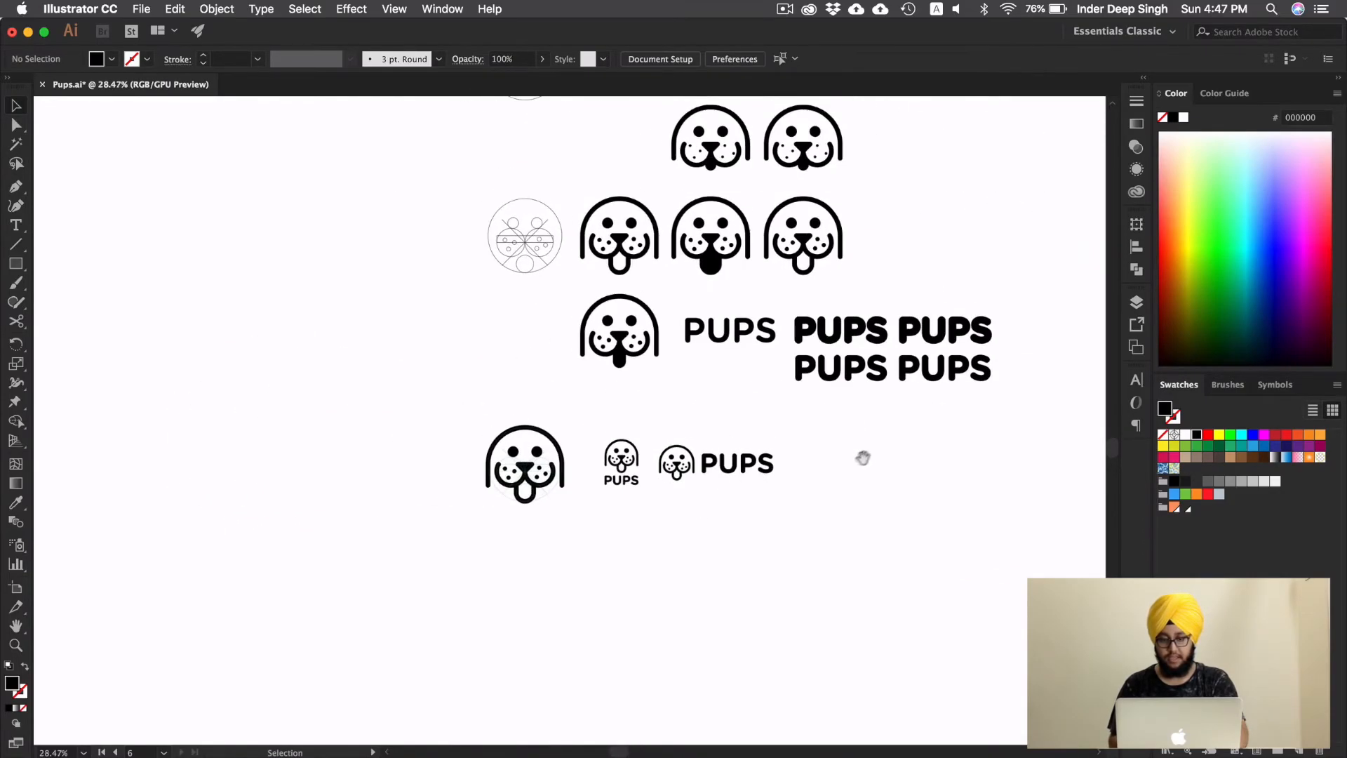
pyautogui.moveTo(834, 446); pyautogui.dragTo(727, 514)
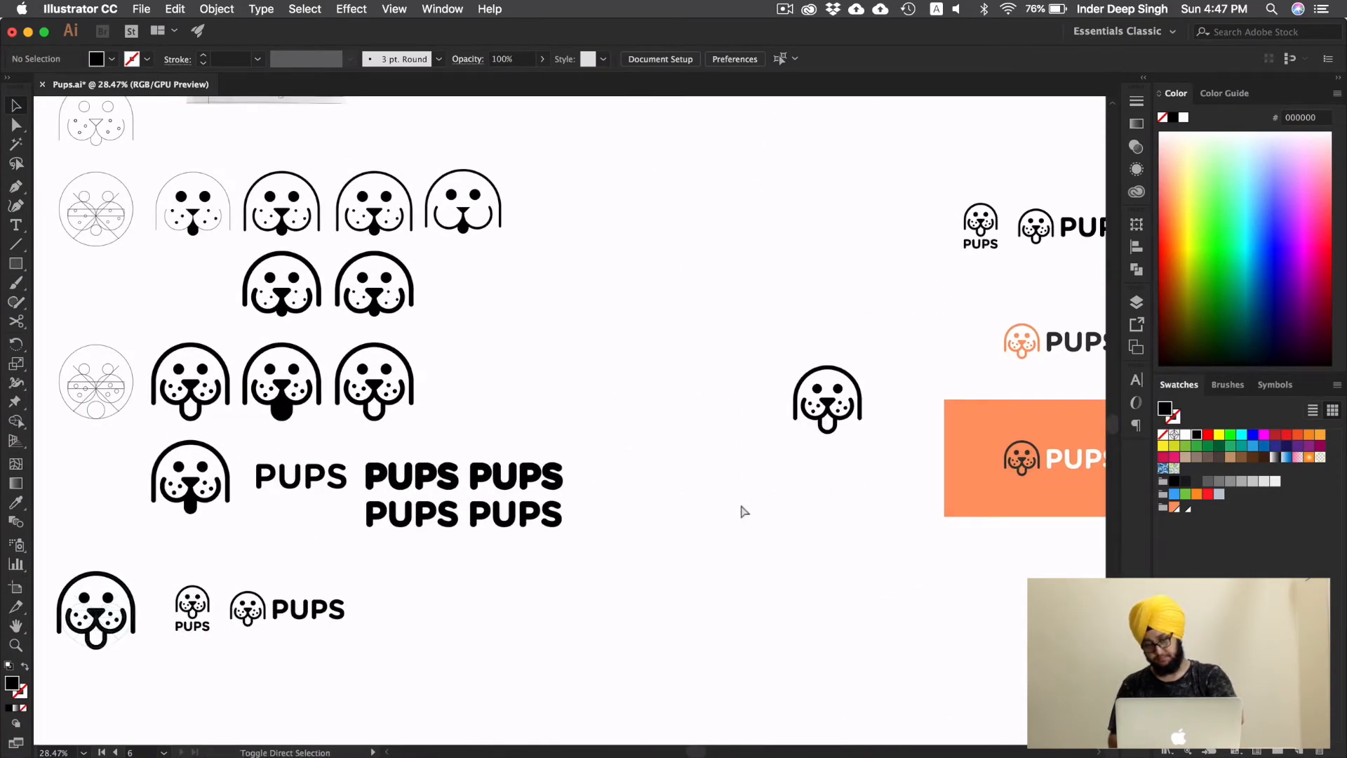
pyautogui.scroll(4, 799, 491)
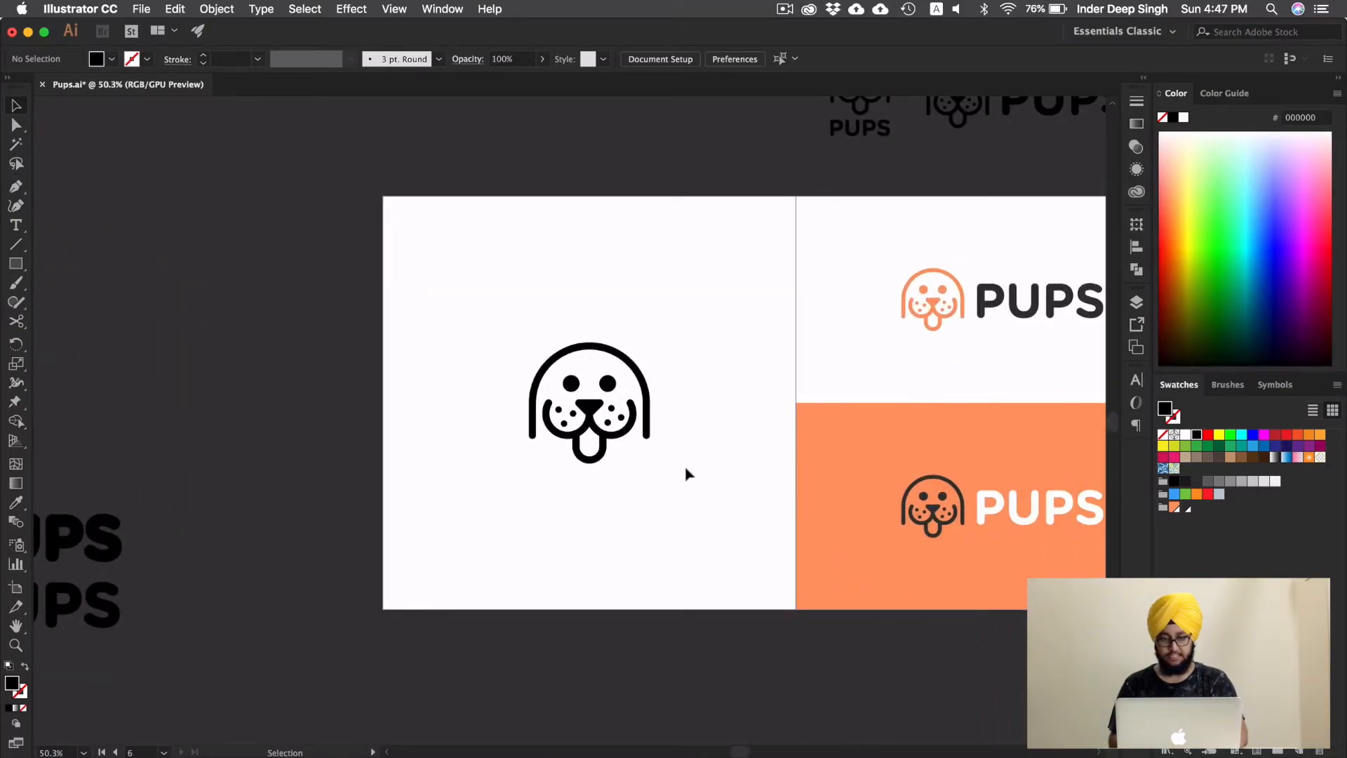
pyautogui.scroll(3, 701, 484)
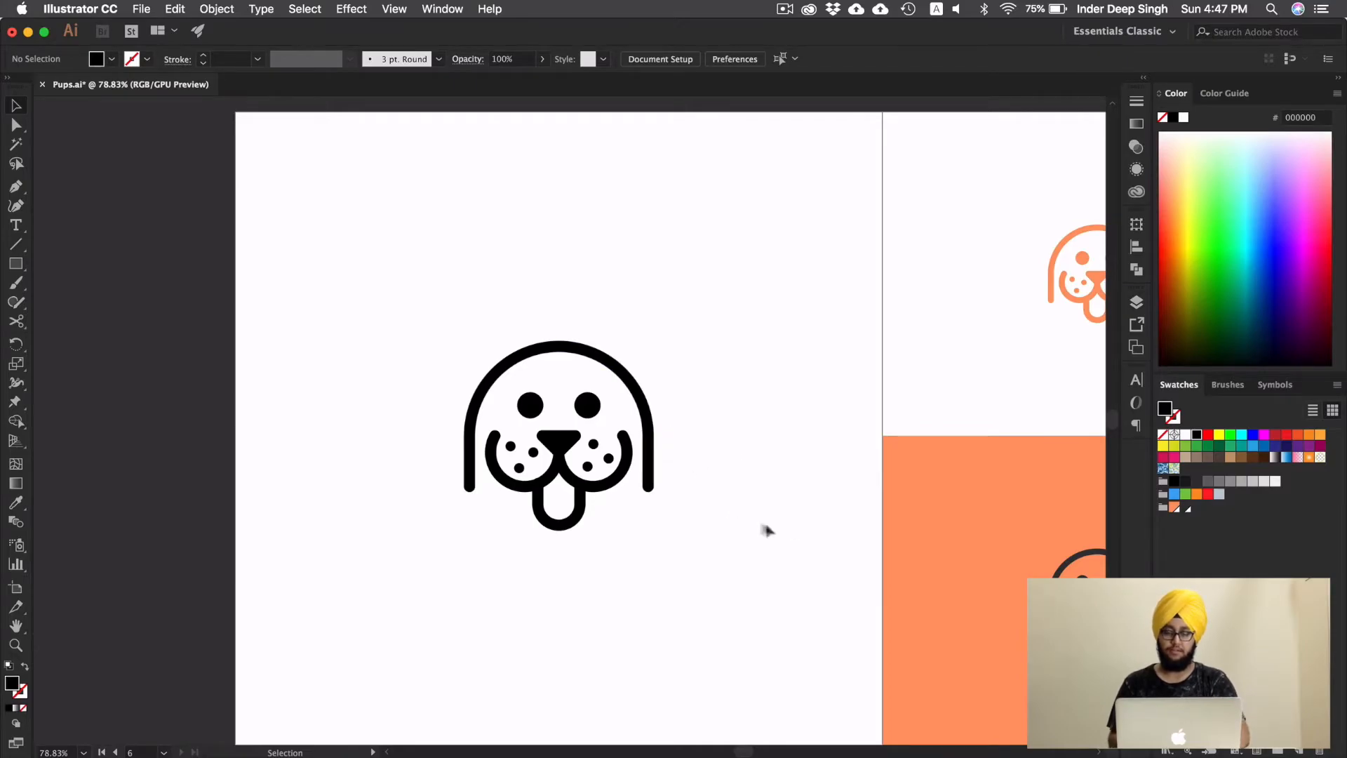
pyautogui.hscroll(3, 767, 530)
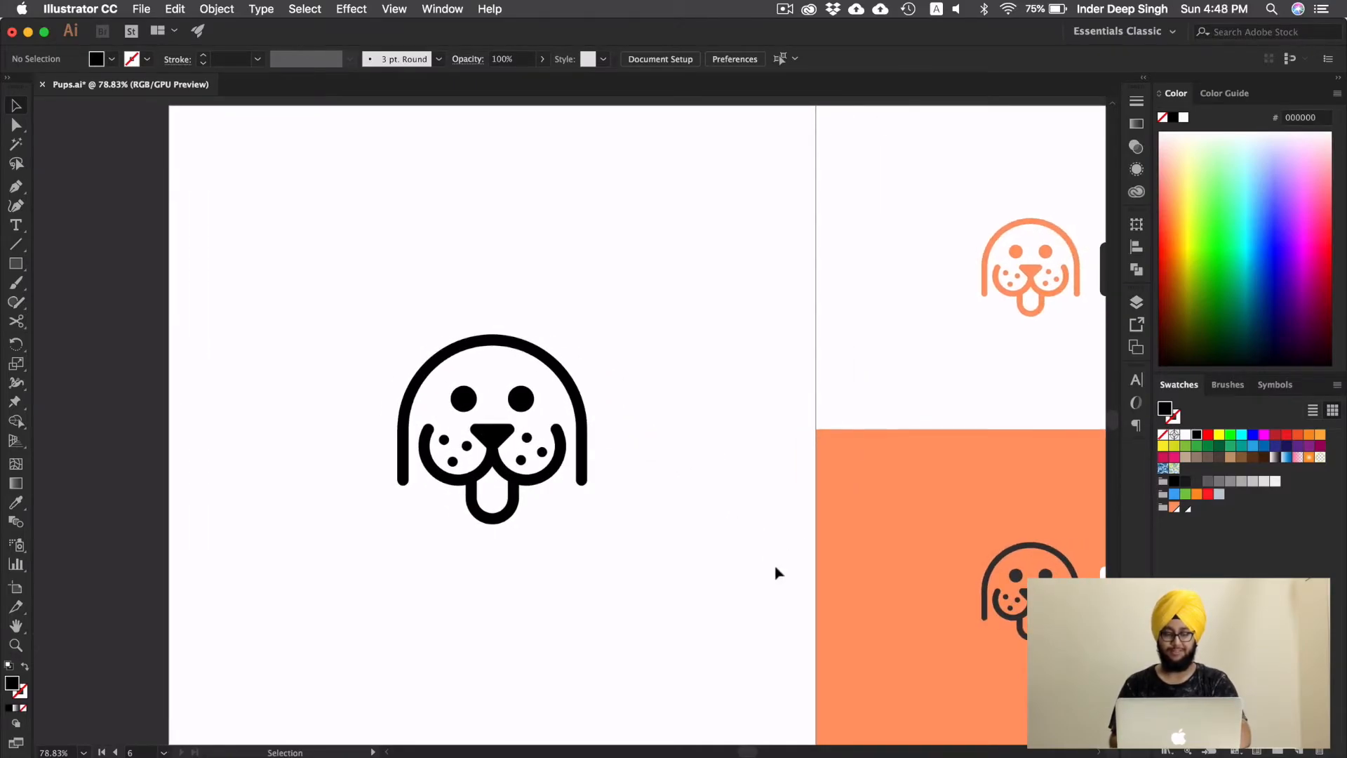
pyautogui.hscroll(8, 755, 501)
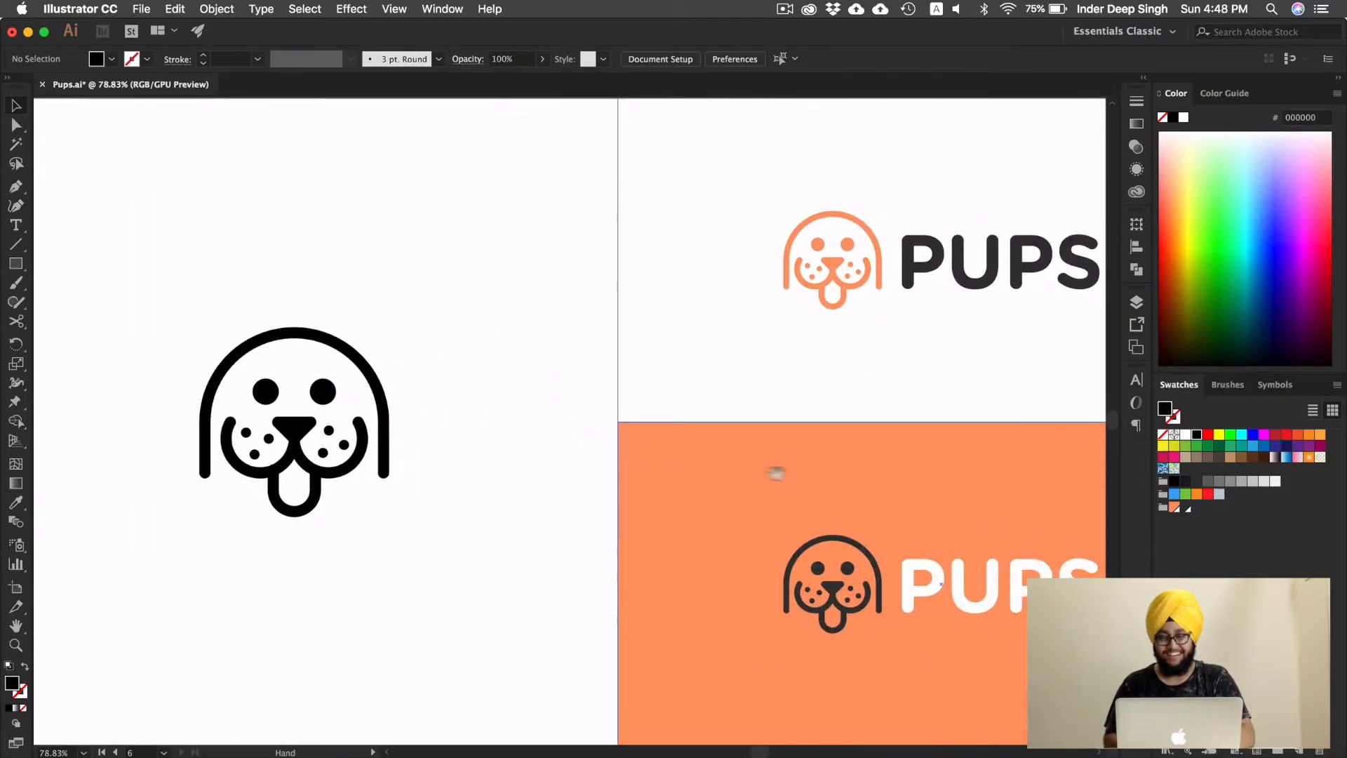
pyautogui.scroll(2, 700, 421)
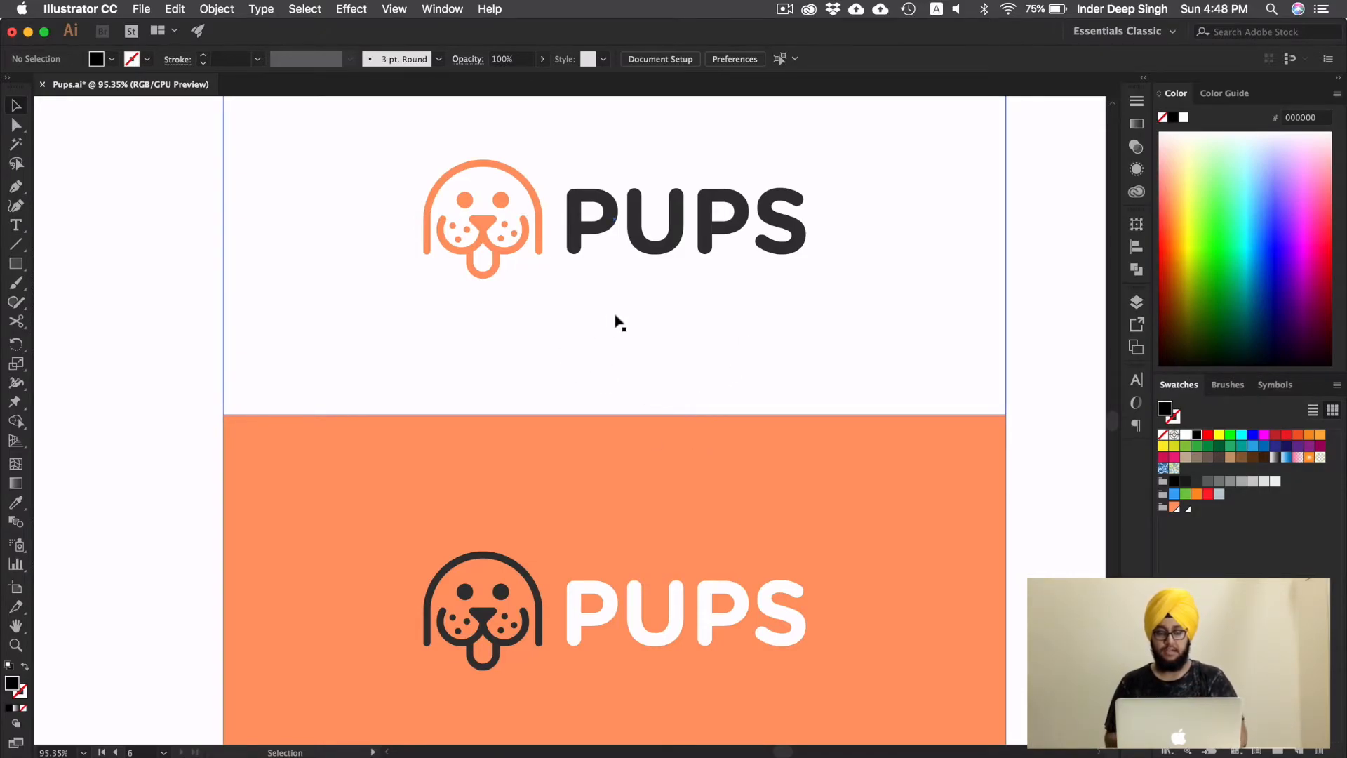
pyautogui.scroll(-2, 694, 360)
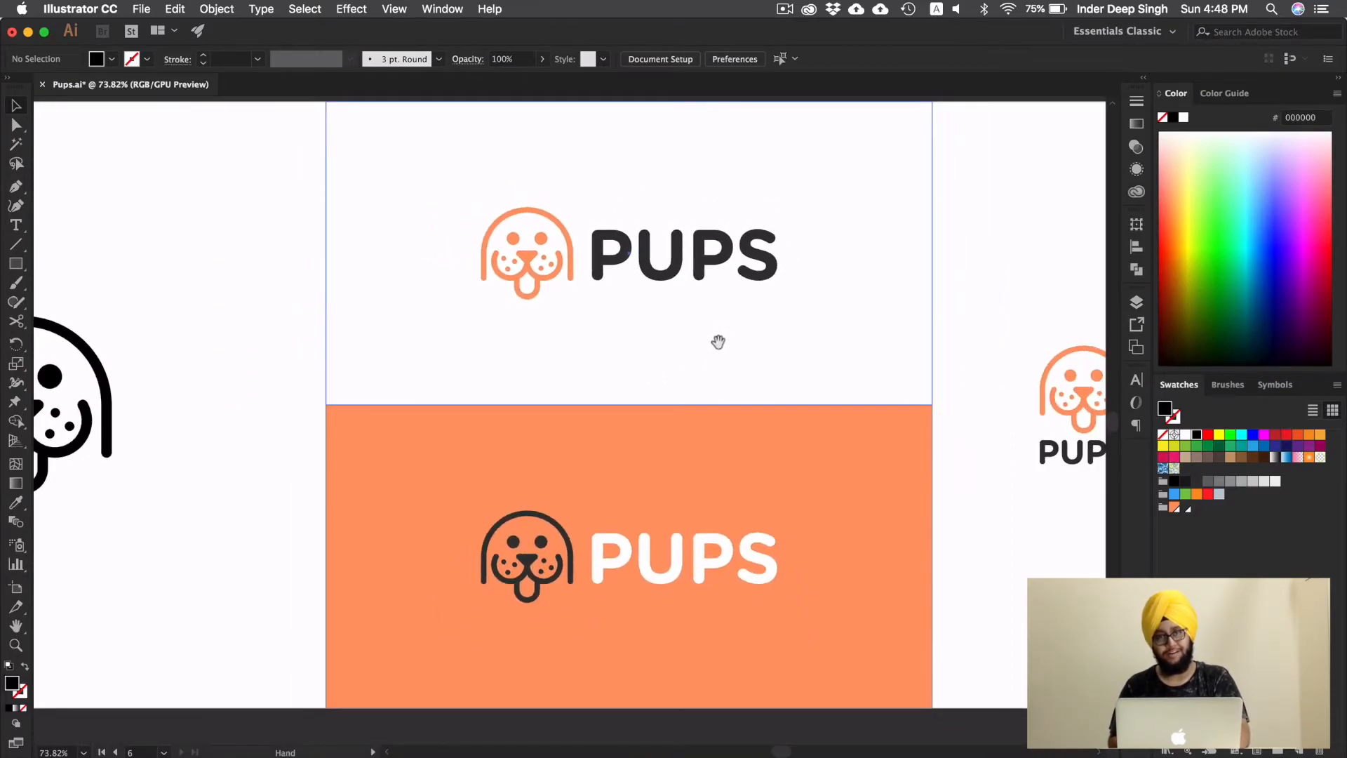
pyautogui.hscroll(5, 727, 347)
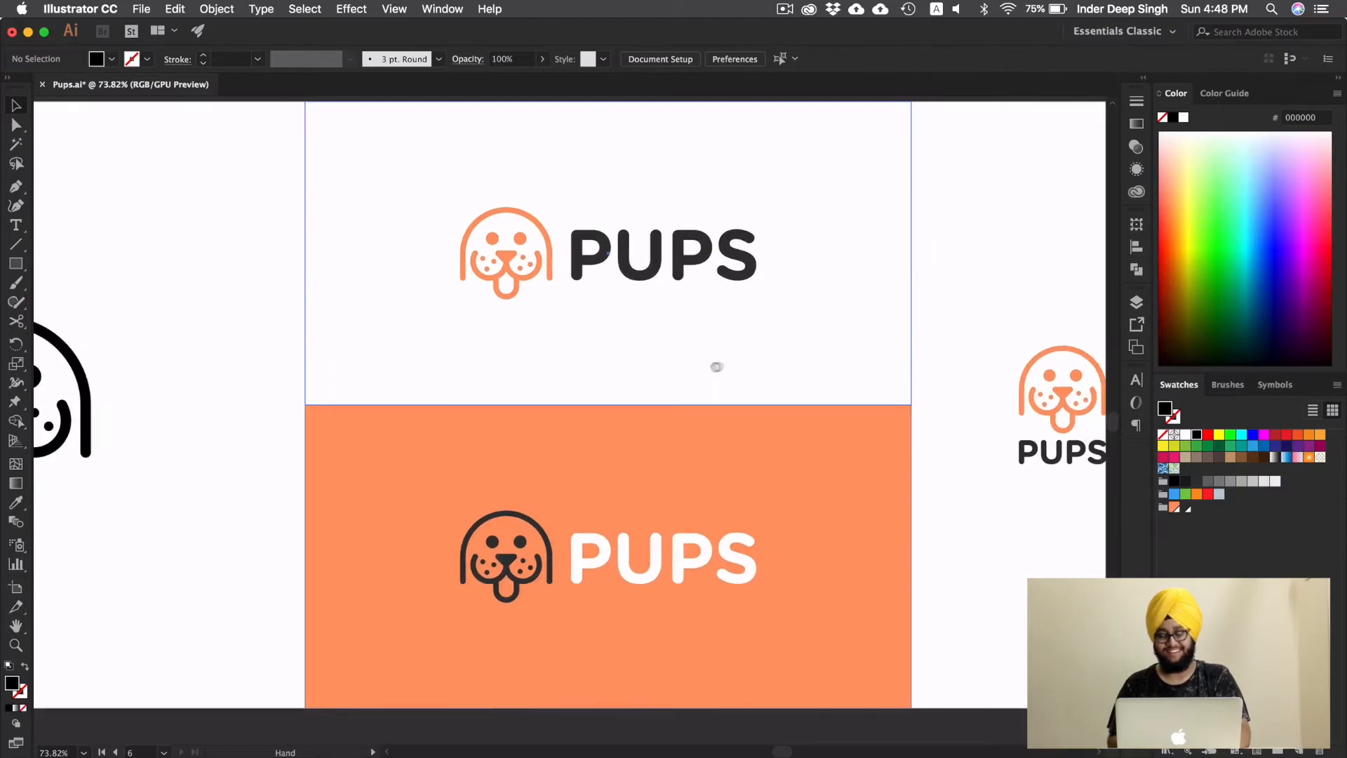
pyautogui.hscroll(3, 755, 360)
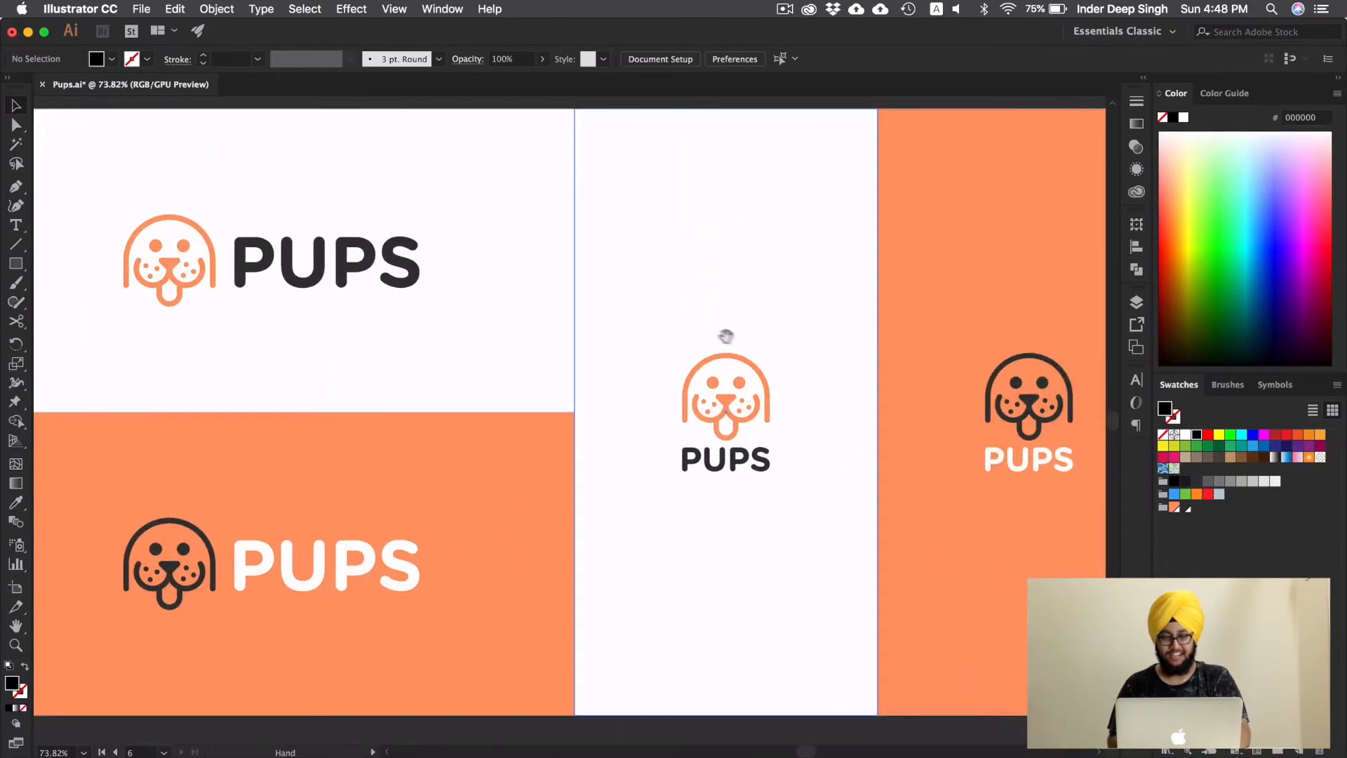
pyautogui.scroll(-1, 708, 336)
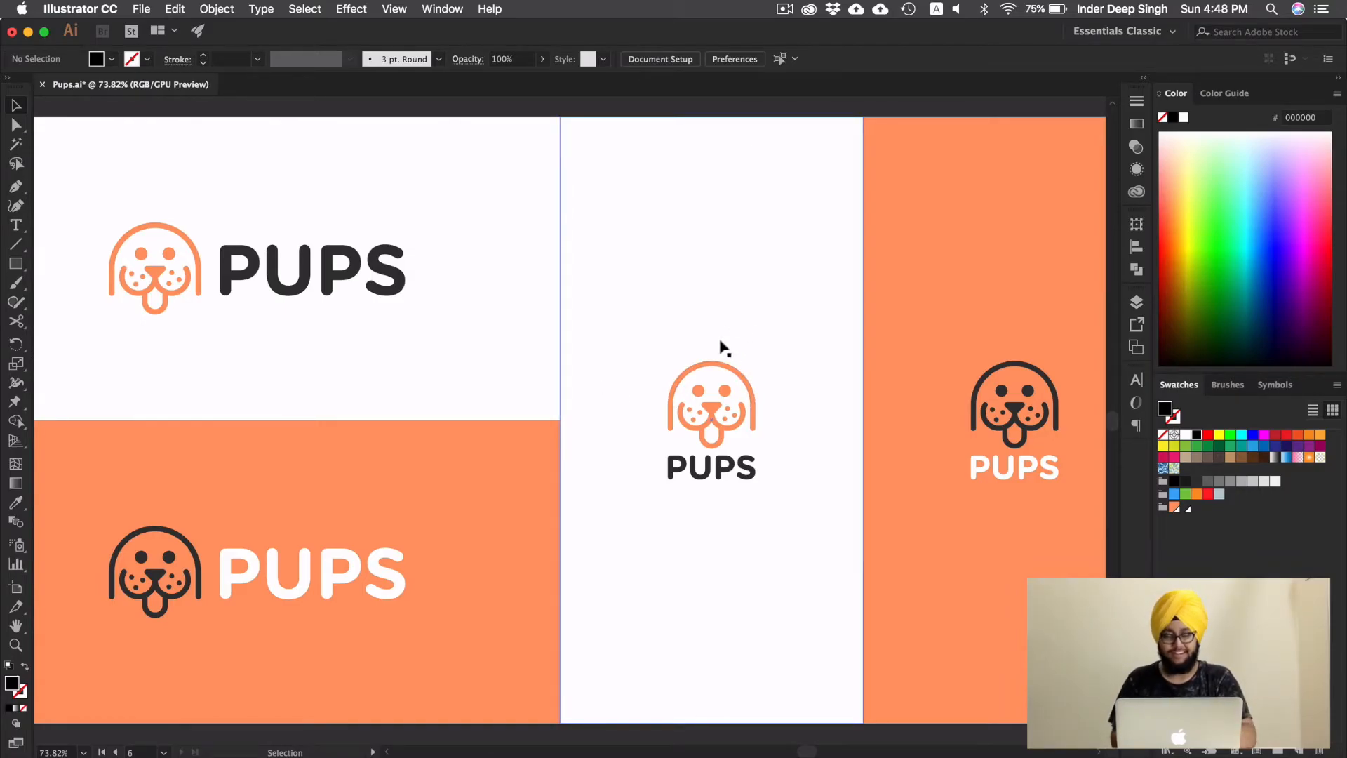
pyautogui.hscroll(10, 882, 357)
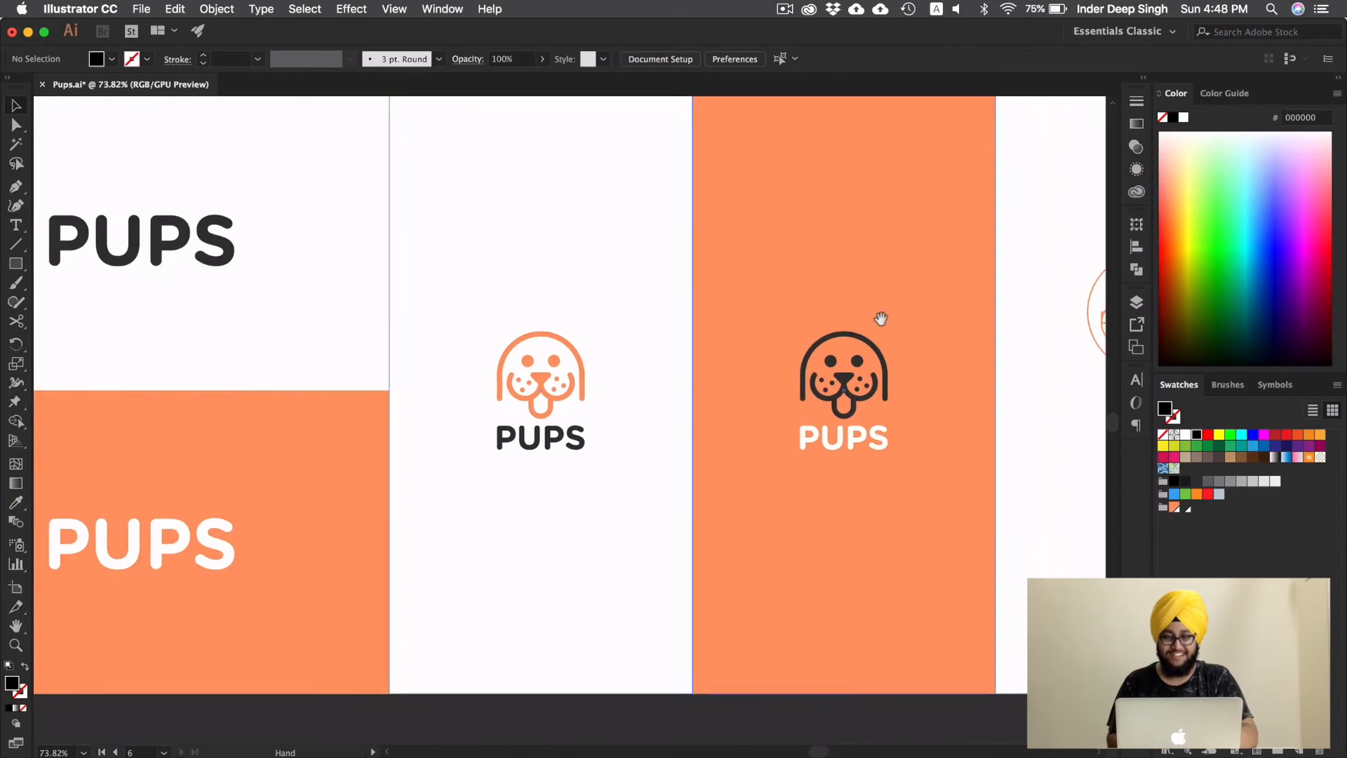
# Step: Examine the artboard comparing the orange construction geometry, the thin outline, the thick-stroke icon and their overlay
pyautogui.hscroll(4, 663, 344)
pyautogui.scroll(6, 610, 358)
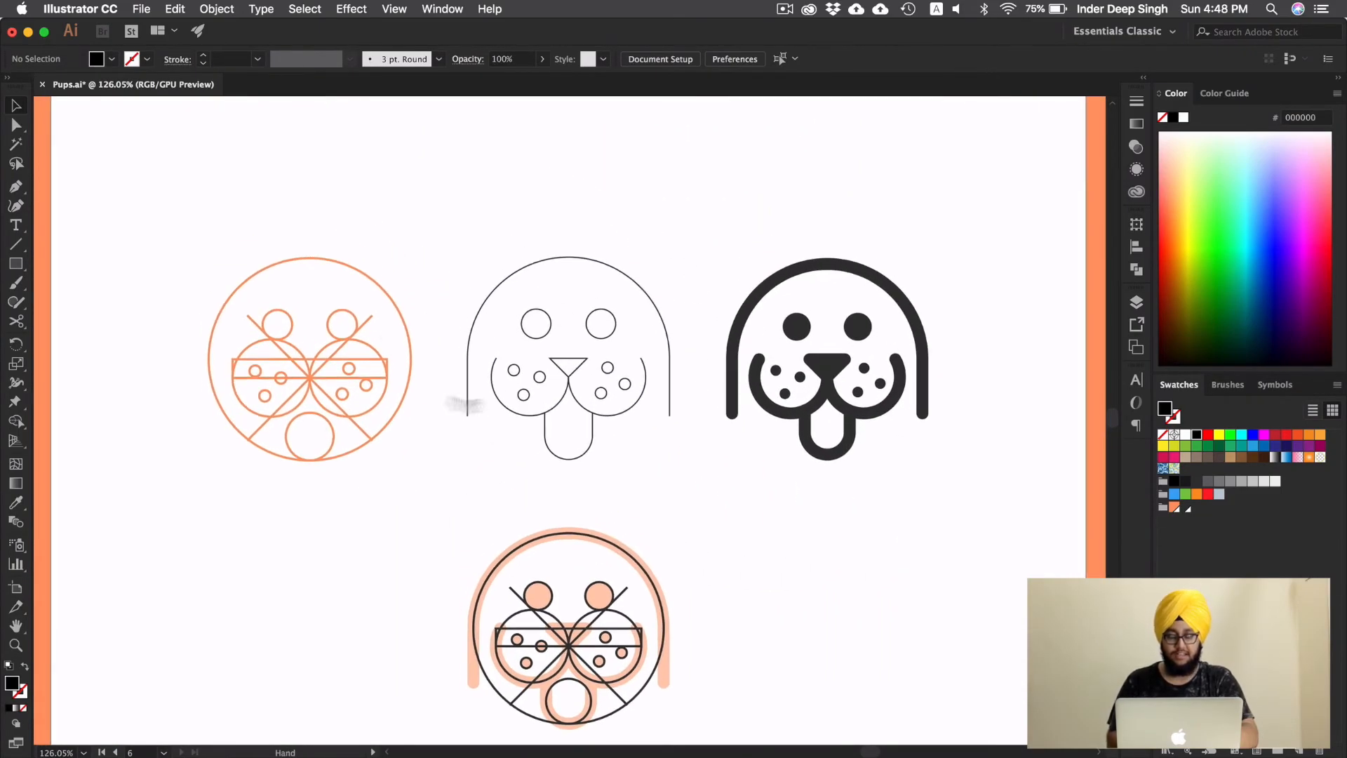
pyautogui.scroll(-2, 525, 391)
pyautogui.moveTo(244, 211)
pyautogui.mouseDown()
pyautogui.moveTo(414, 472)
pyautogui.moveTo(410, 506)
pyautogui.mouseUp()
pyautogui.click(588, 234)
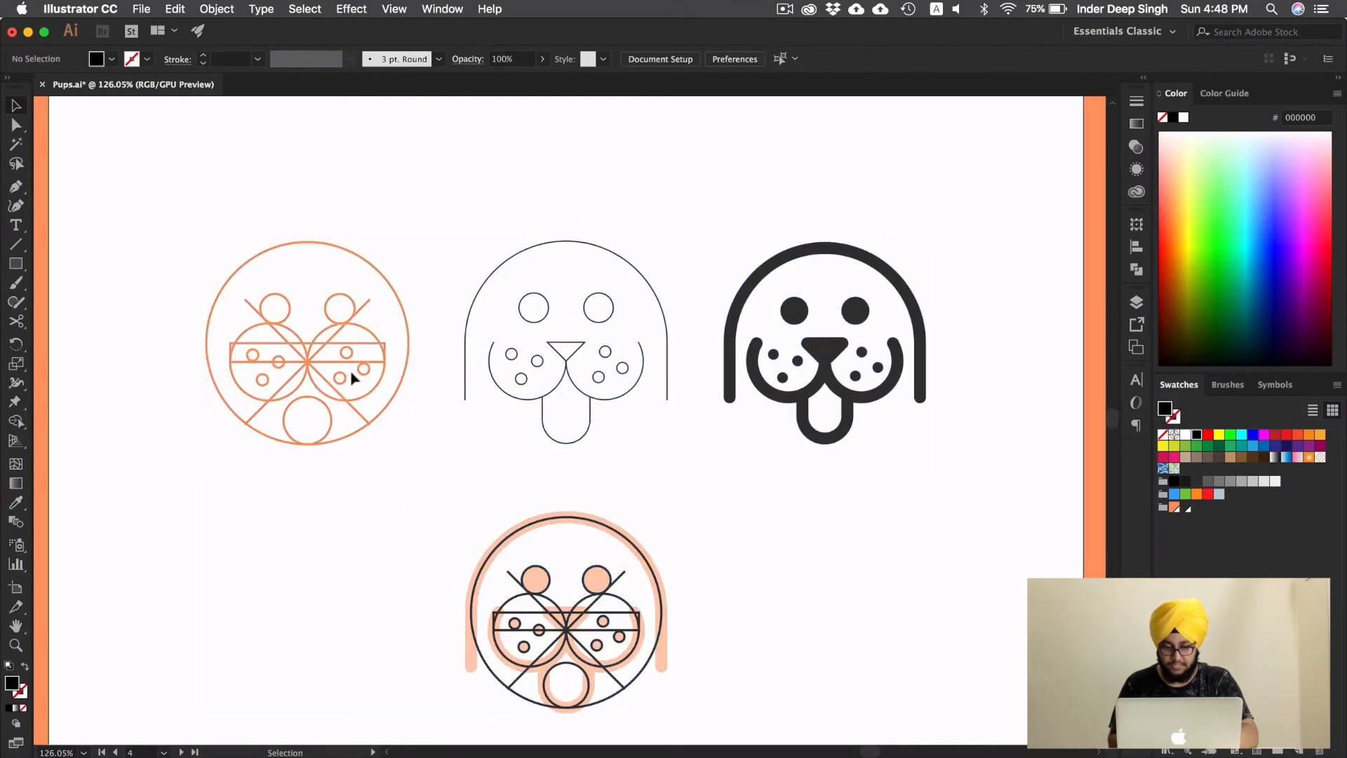
pyautogui.scroll(-5, 495, 519)
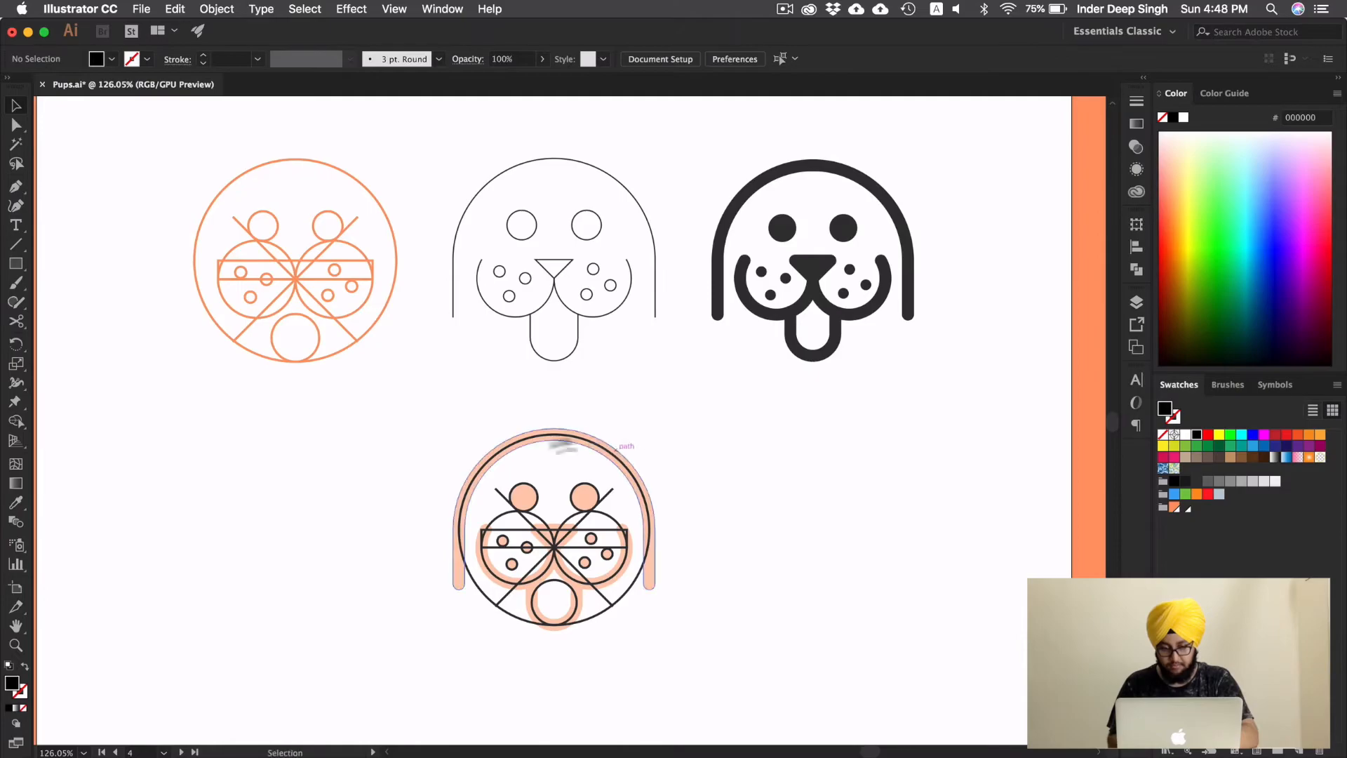
pyautogui.scroll(-5, 709, 483)
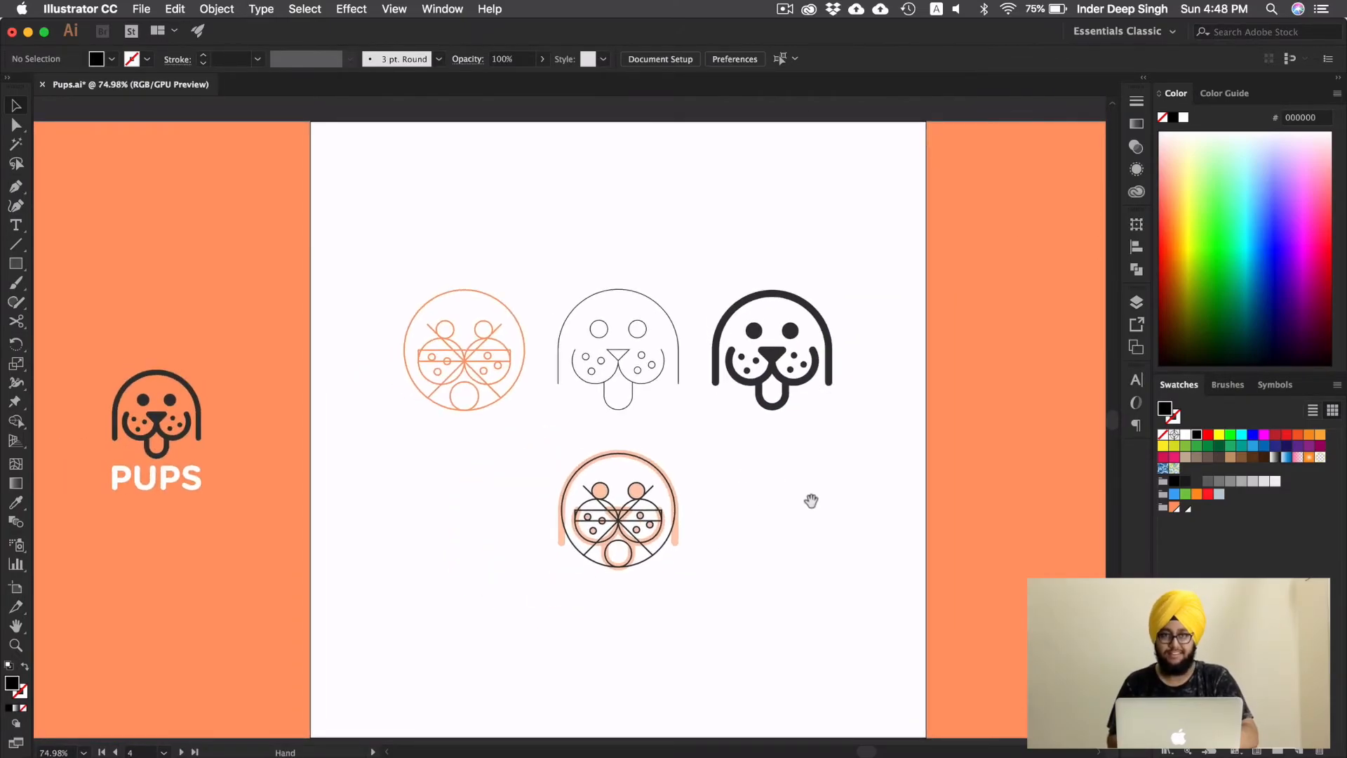
# Step: Examine the white paper shopping bag mockup with the orange dog face and PUPS wordmark on the orange background
pyautogui.hscroll(10, 811, 500)
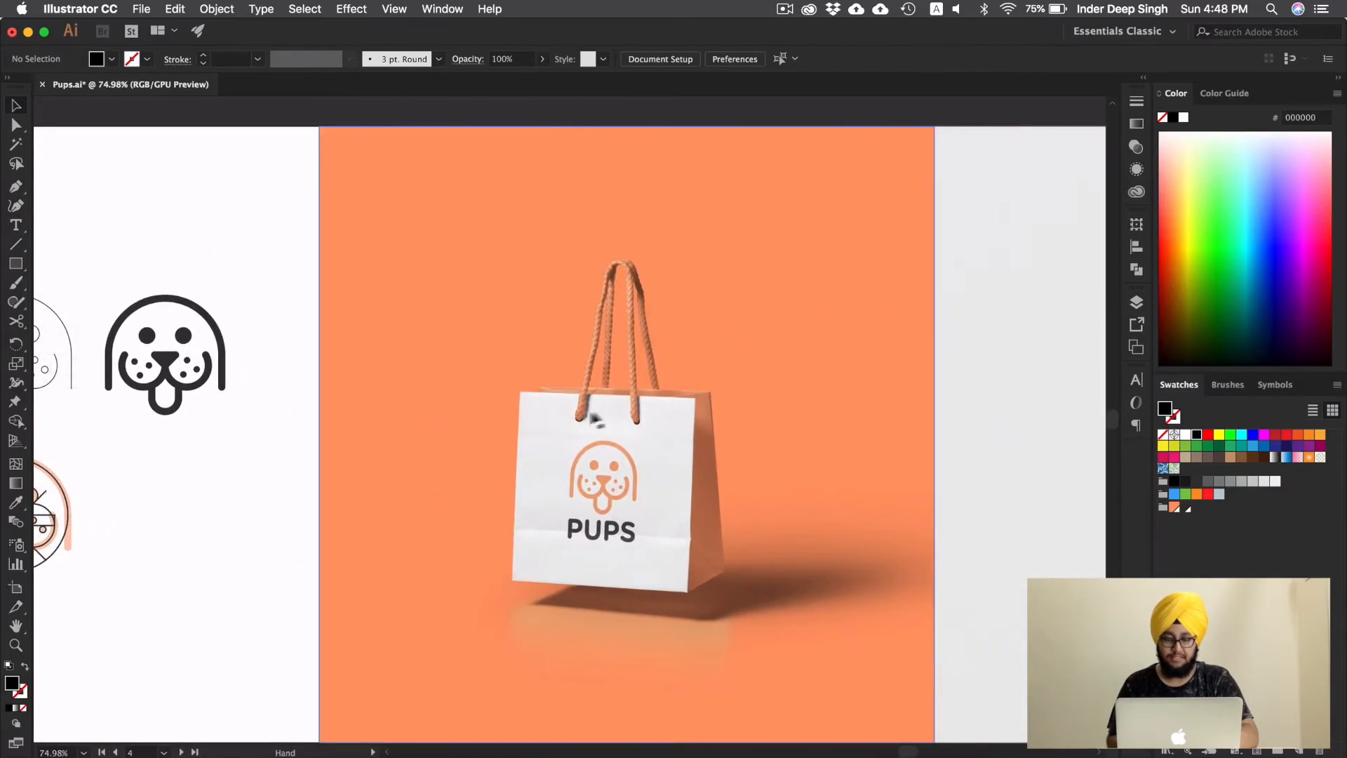
pyautogui.scroll(4, 685, 400)
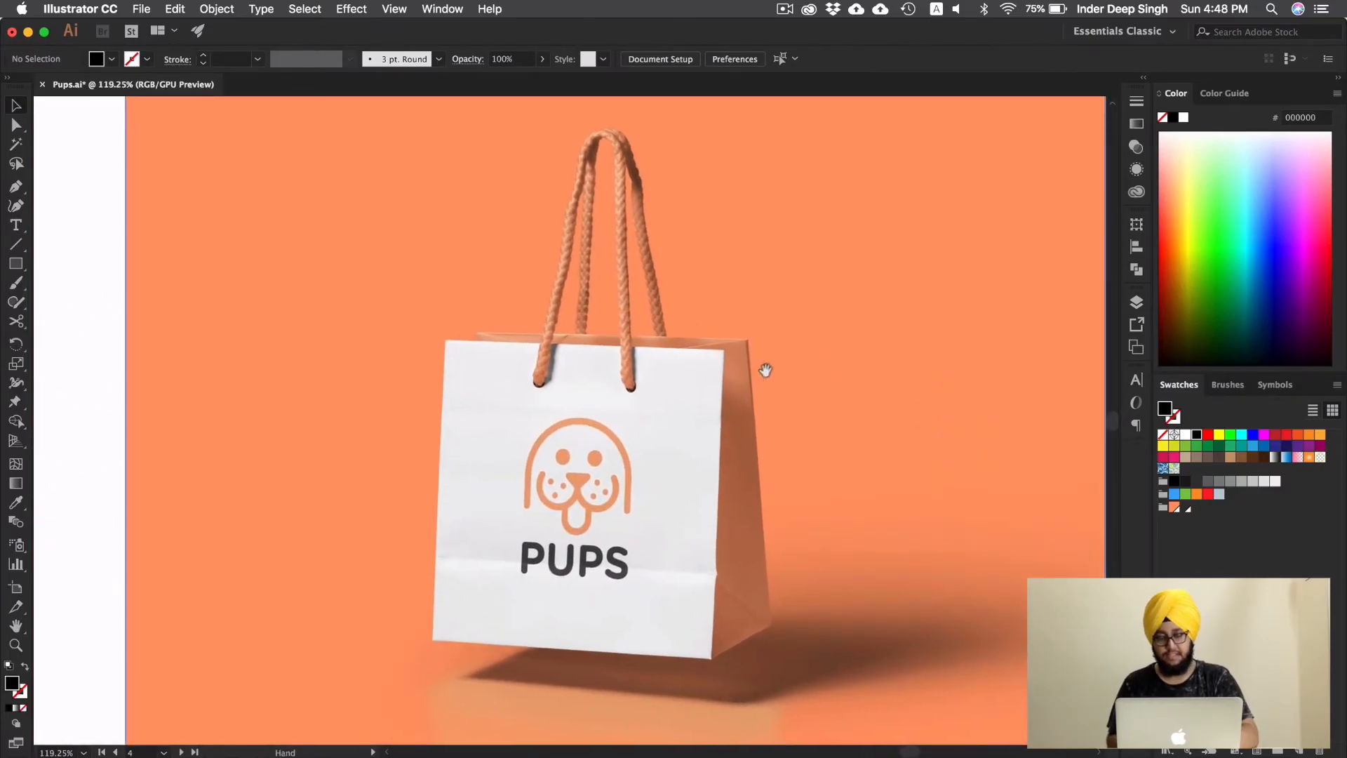
pyautogui.moveTo(765, 371); pyautogui.dragTo(738, 384)
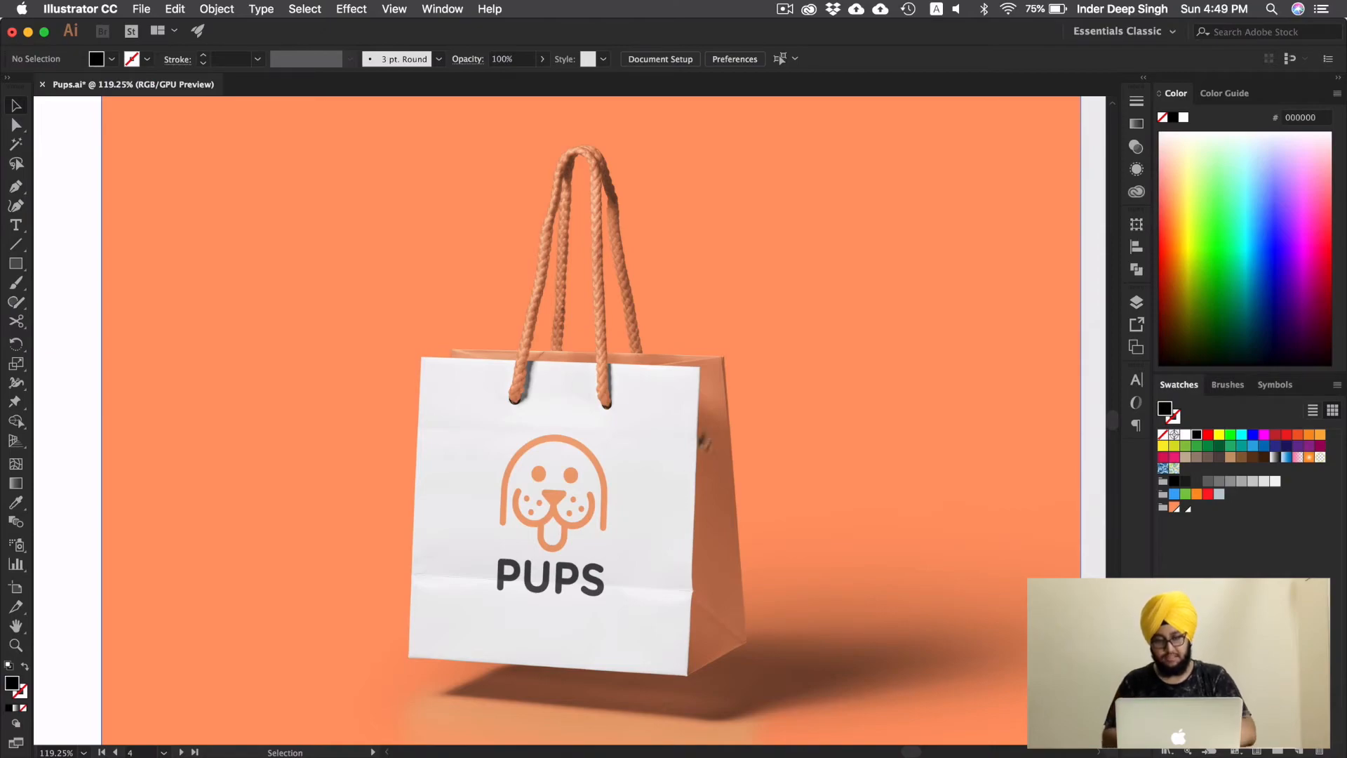
pyautogui.scroll(-3, 793, 389)
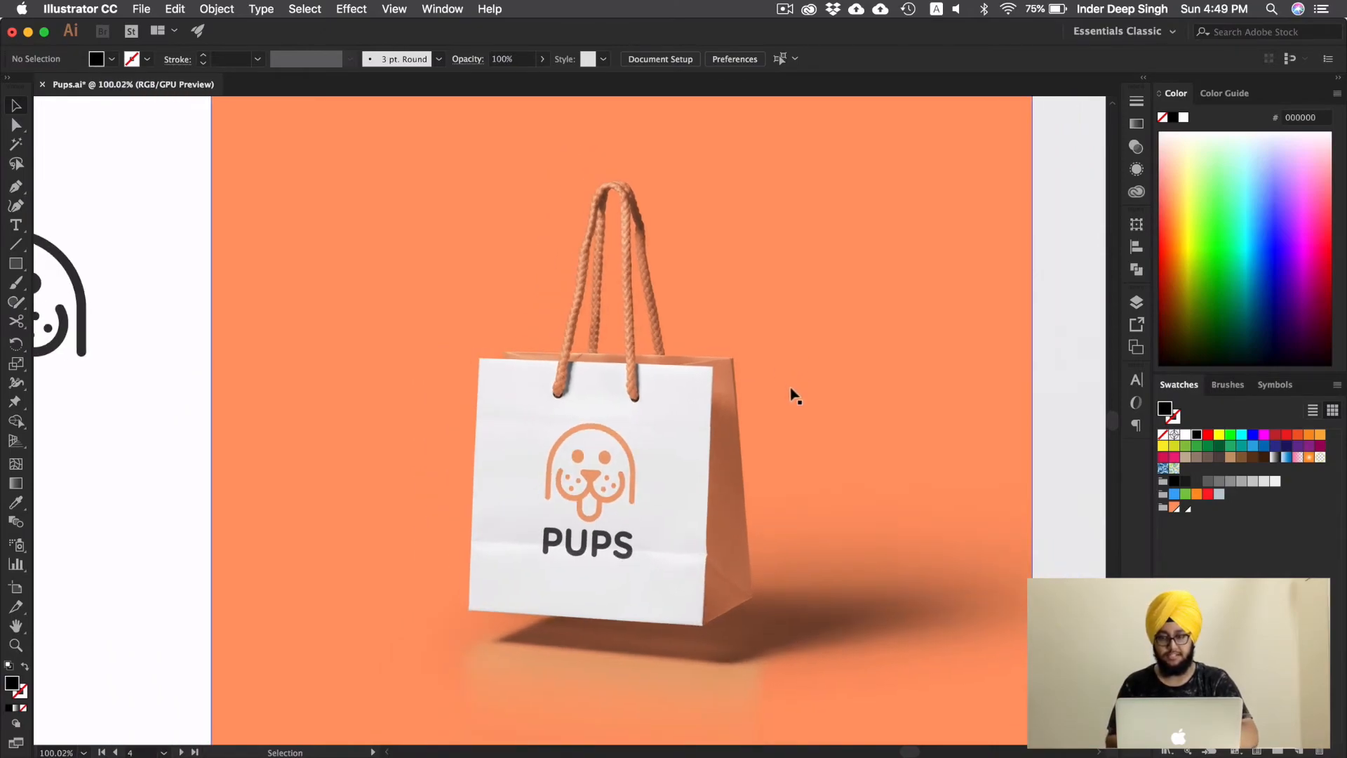
pyautogui.scroll(1, 789, 393)
pyautogui.moveTo(876, 433); pyautogui.dragTo(794, 442)
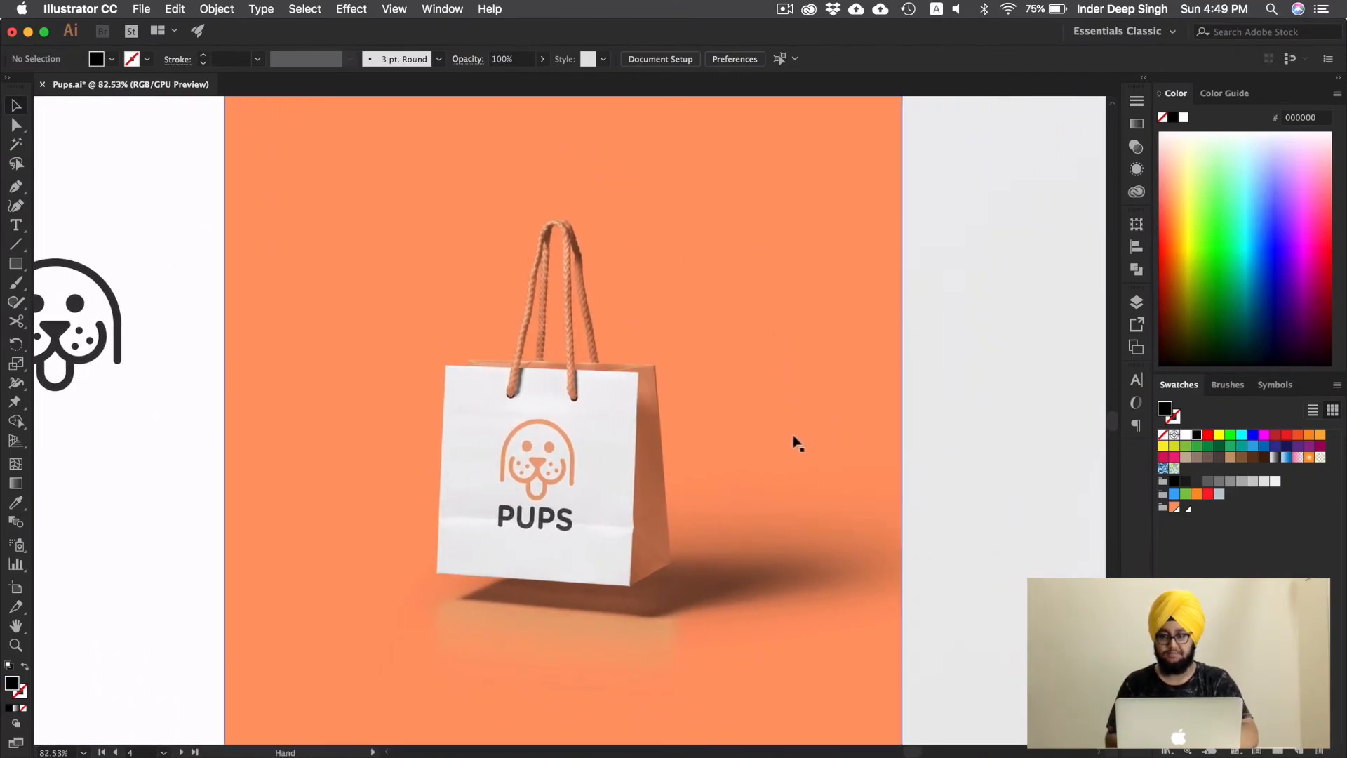
# Step: Examine the brown kraft pouch mockup carrying the stacked dark dog face and PUPS wordmark on the light grey artboard
pyautogui.scroll(-1, 805, 442)
pyautogui.moveTo(881, 452); pyautogui.dragTo(627, 477)
pyautogui.hscroll(5, 709, 472)
pyautogui.scroll(-1, 710, 473)
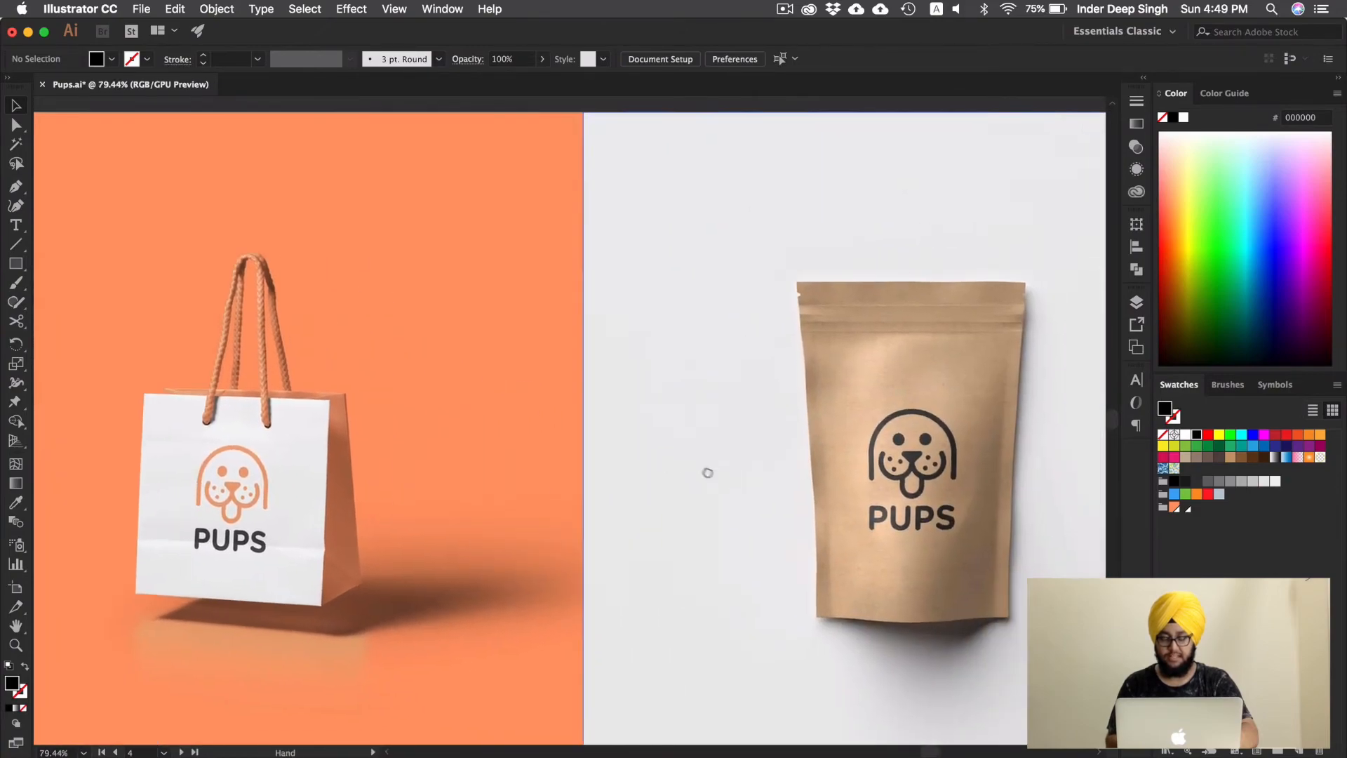
pyautogui.moveTo(733, 469); pyautogui.dragTo(636, 474)
pyautogui.scroll(5, 723, 421)
pyautogui.scroll(-3, 757, 442)
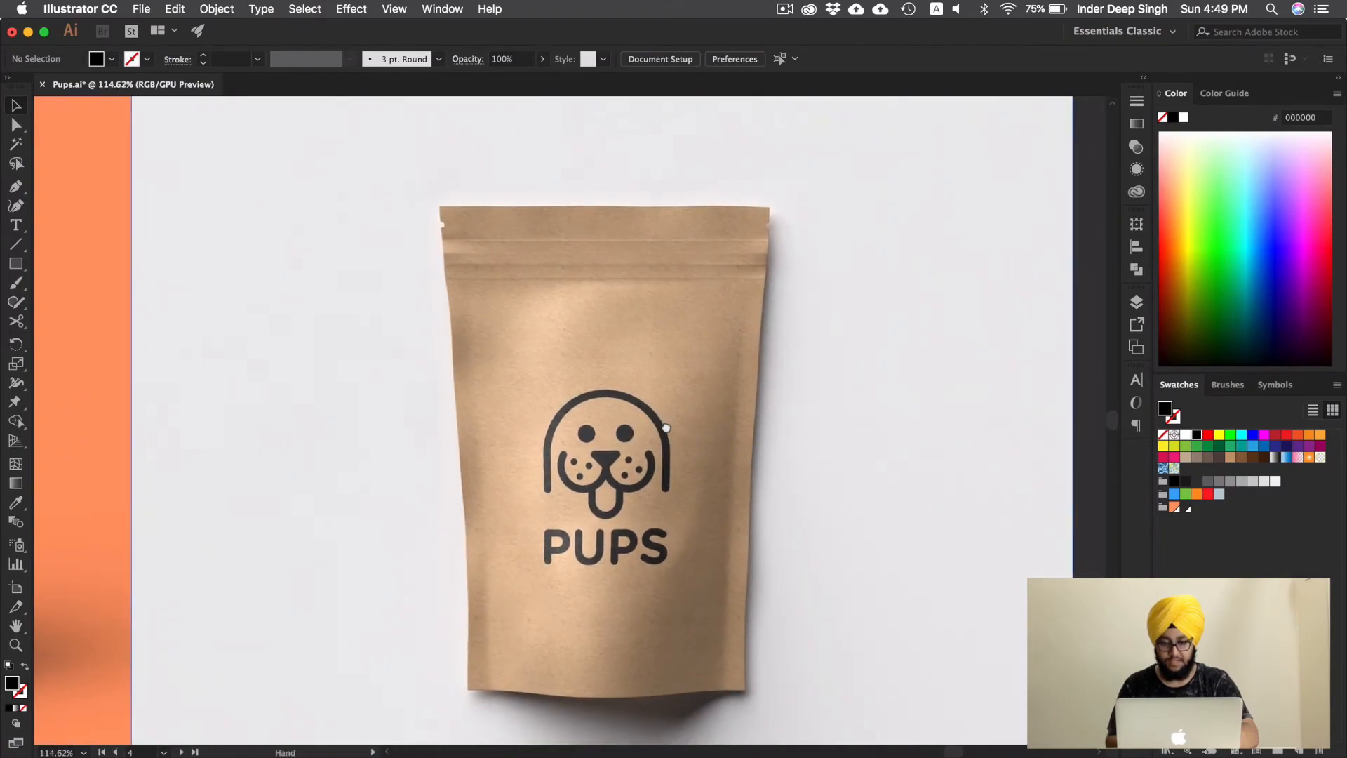
pyautogui.scroll(-2, 659, 428)
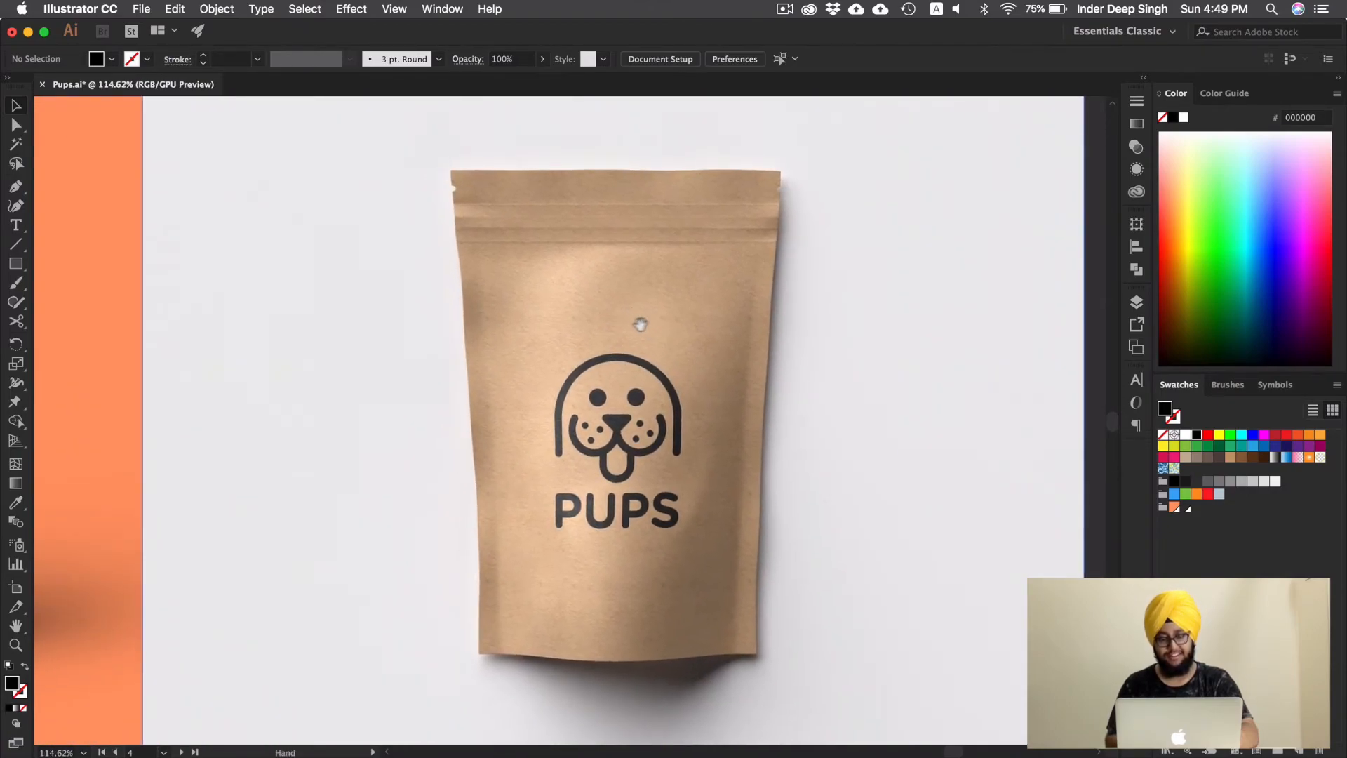
# Step: Return to the paper shopping bag mockup and inspect its stacked PUPS logo up close
pyautogui.hscroll(-15, 653, 344)
pyautogui.scroll(2, 807, 329)
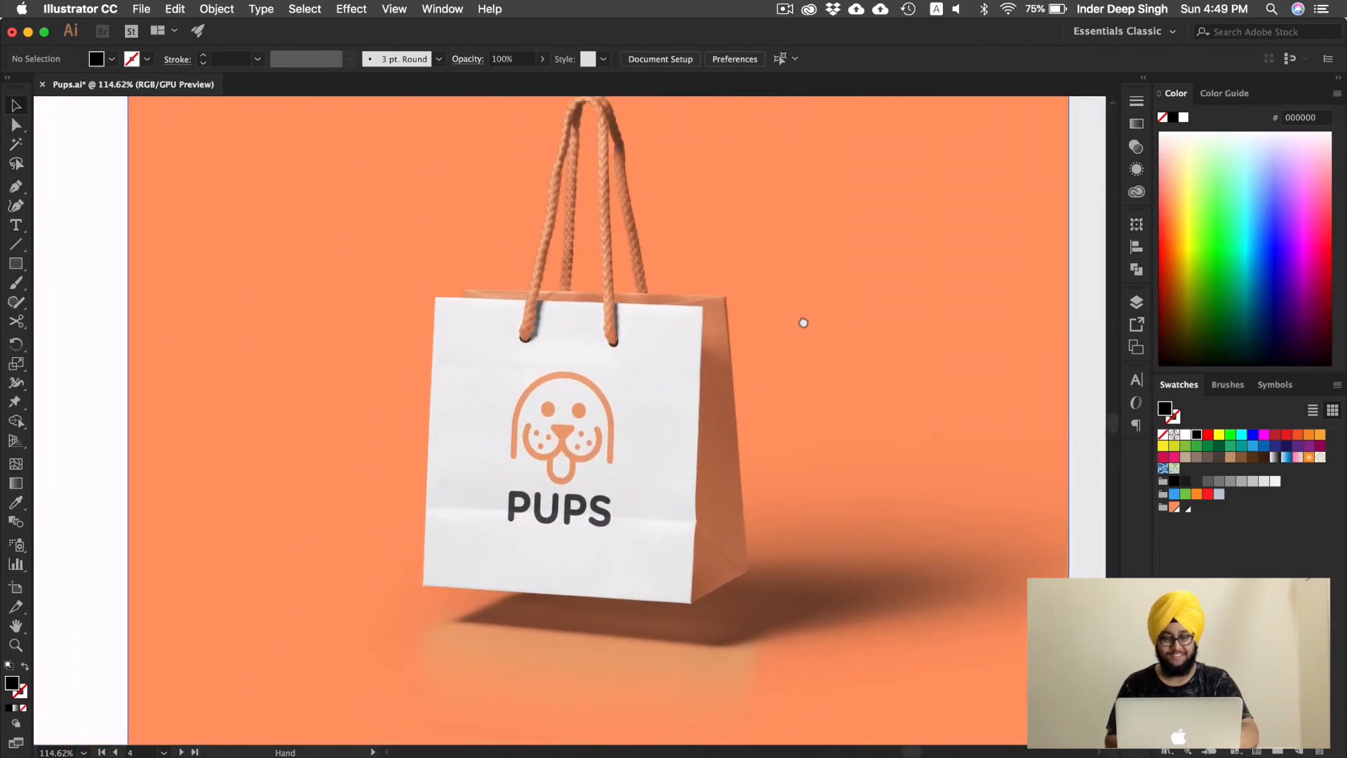
pyautogui.moveTo(794, 318); pyautogui.dragTo(796, 329)
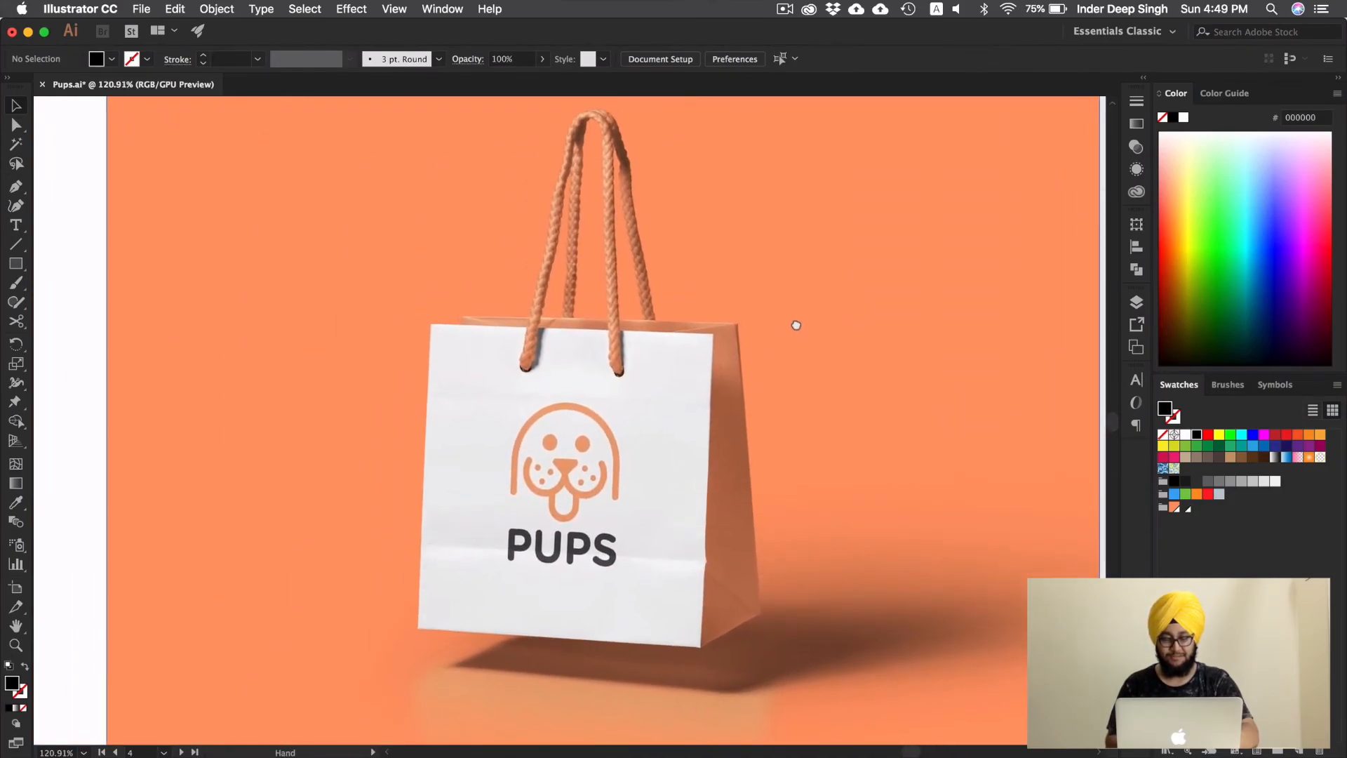